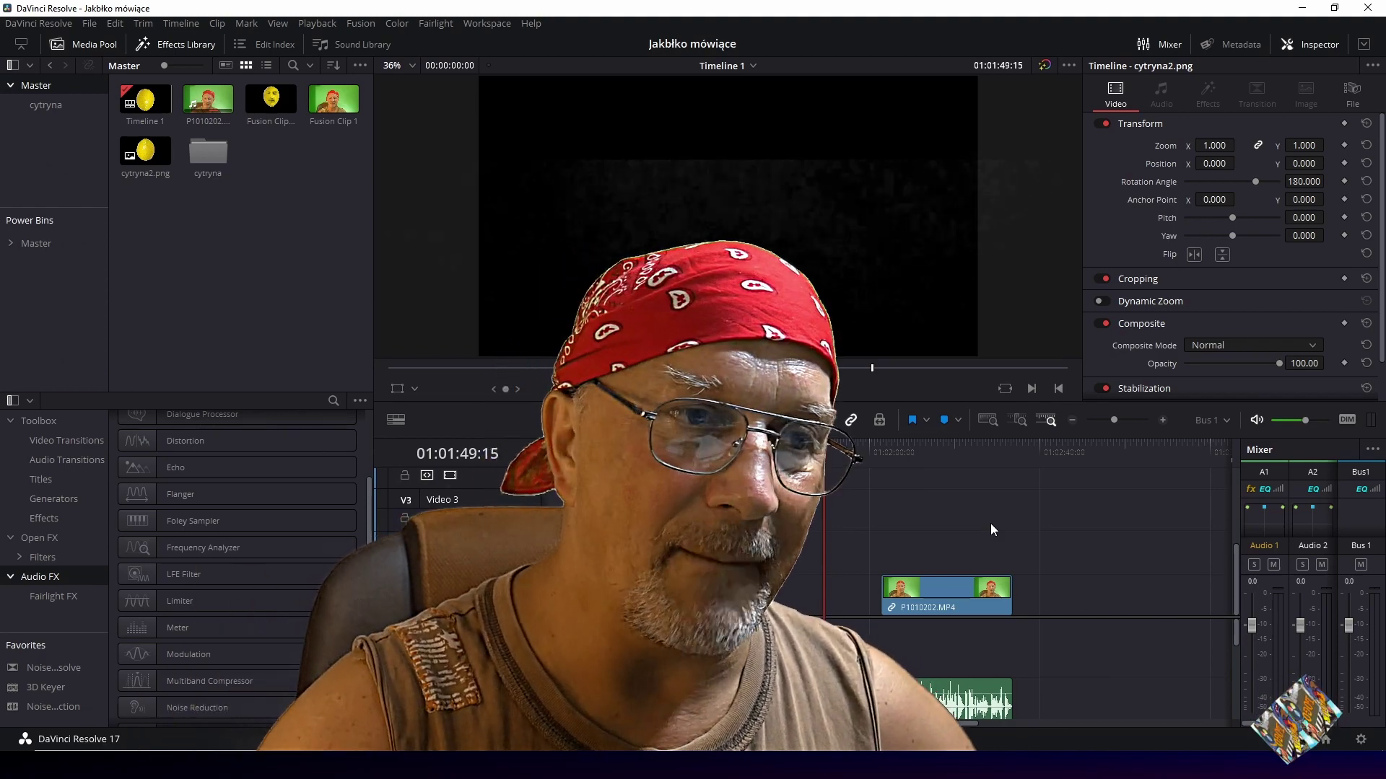
# Inspect the lemon image zoomed in and out, then bring the green-screen talking clip into the viewer.
pyautogui.click(786, 368)
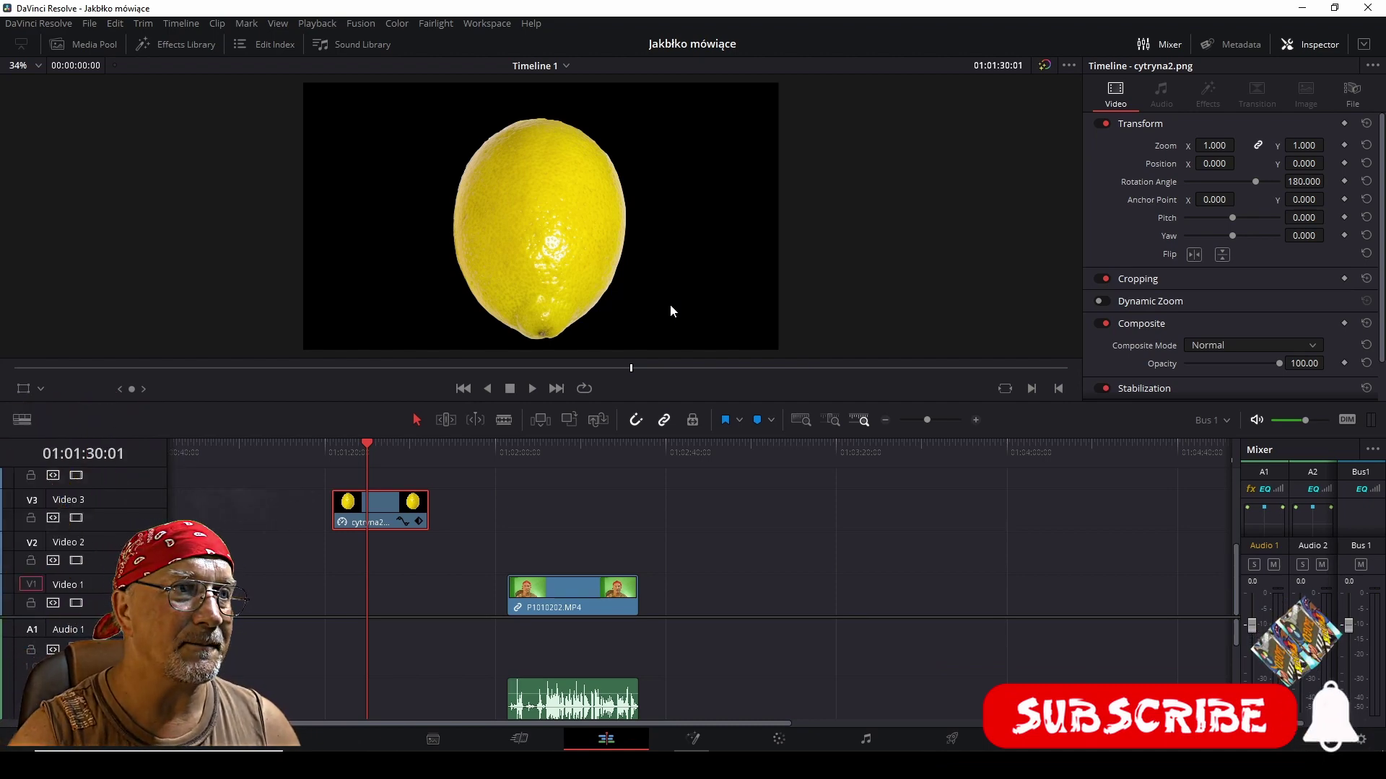
pyautogui.scroll(2, 516, 223)
pyautogui.scroll(3, 521, 239)
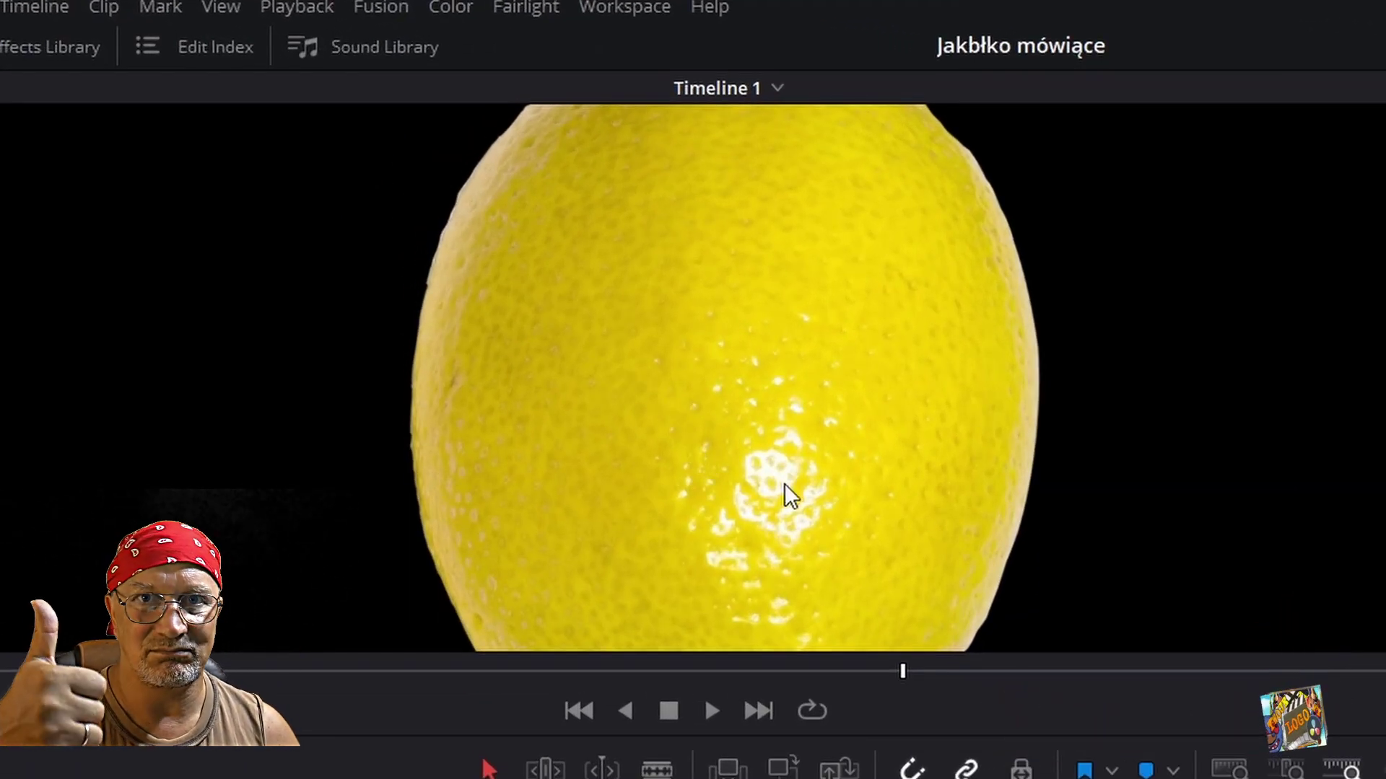
pyautogui.scroll(-1, 785, 484)
pyautogui.scroll(-1, 828, 475)
pyautogui.scroll(-1, 830, 475)
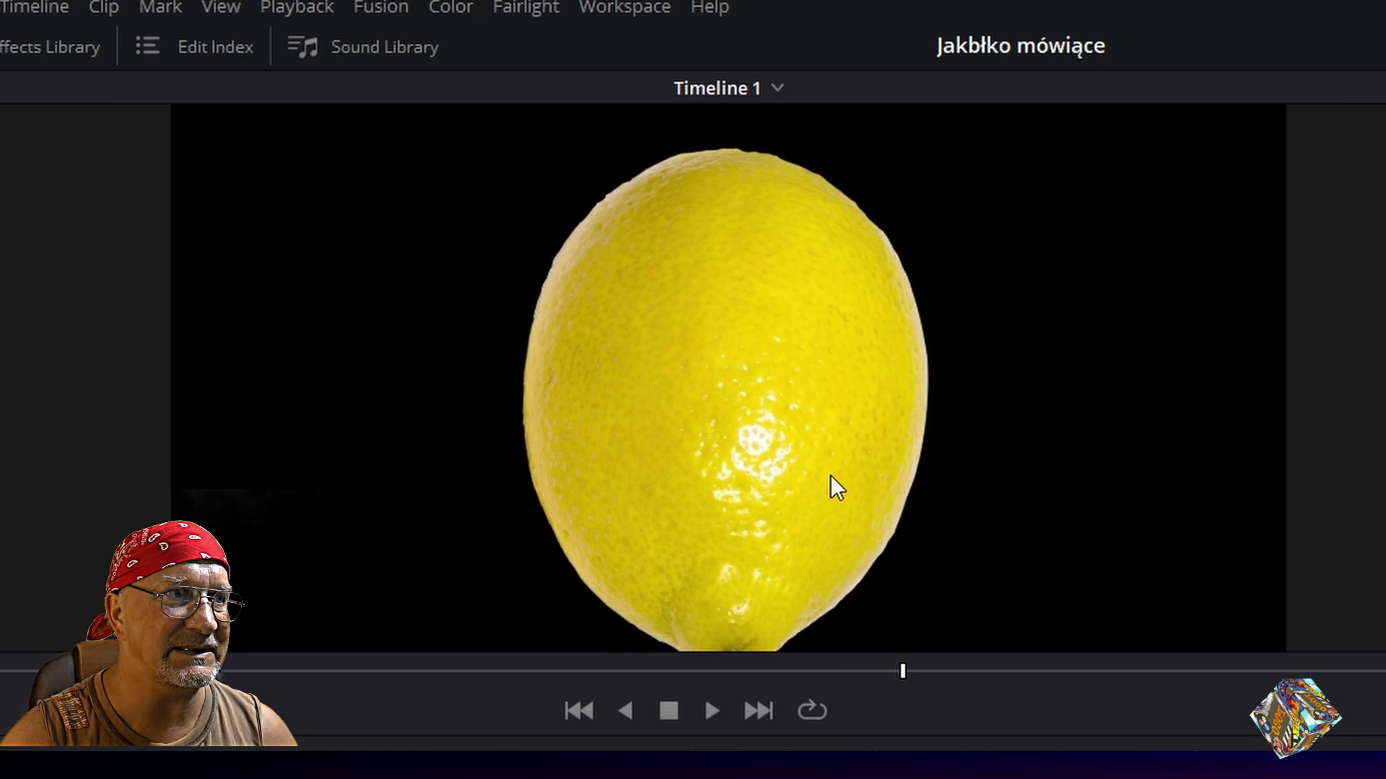
pyautogui.scroll(-1, 830, 476)
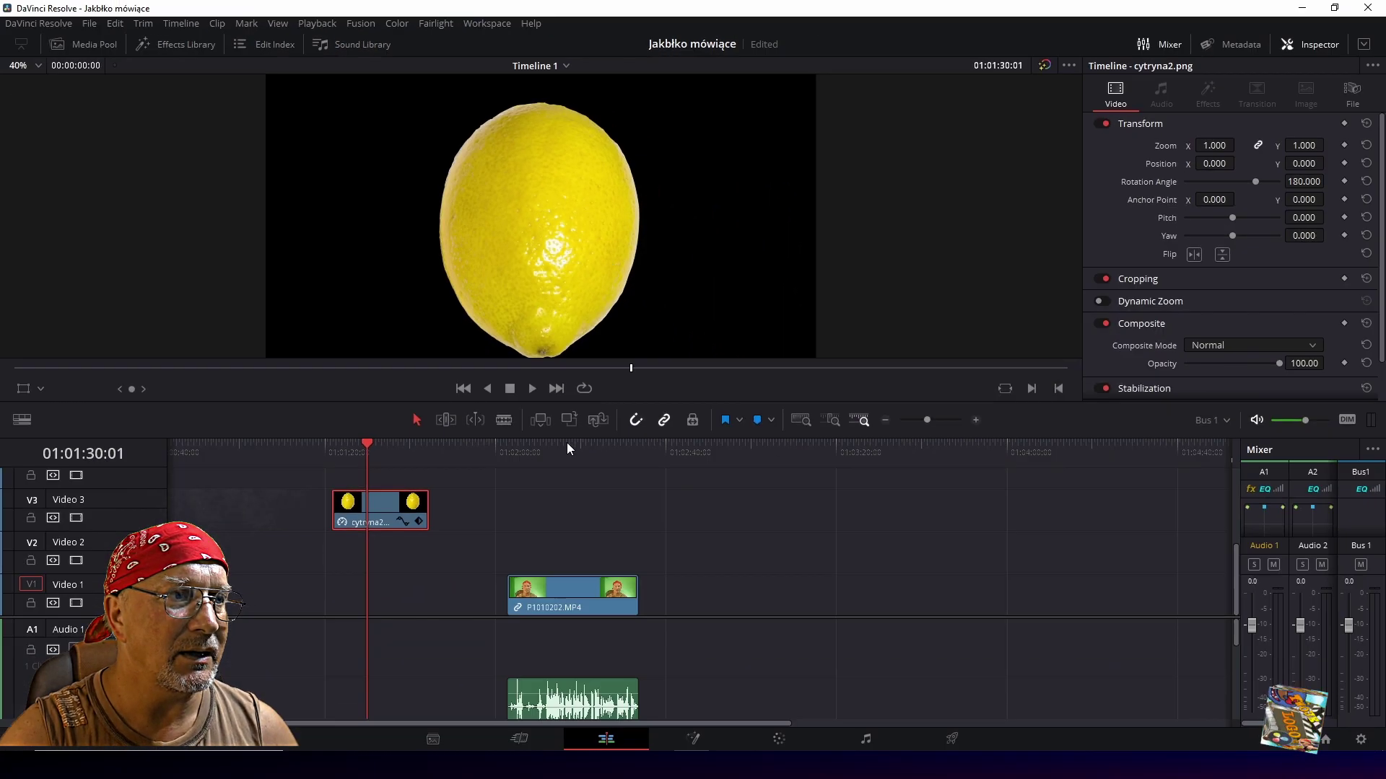
pyautogui.click(566, 443)
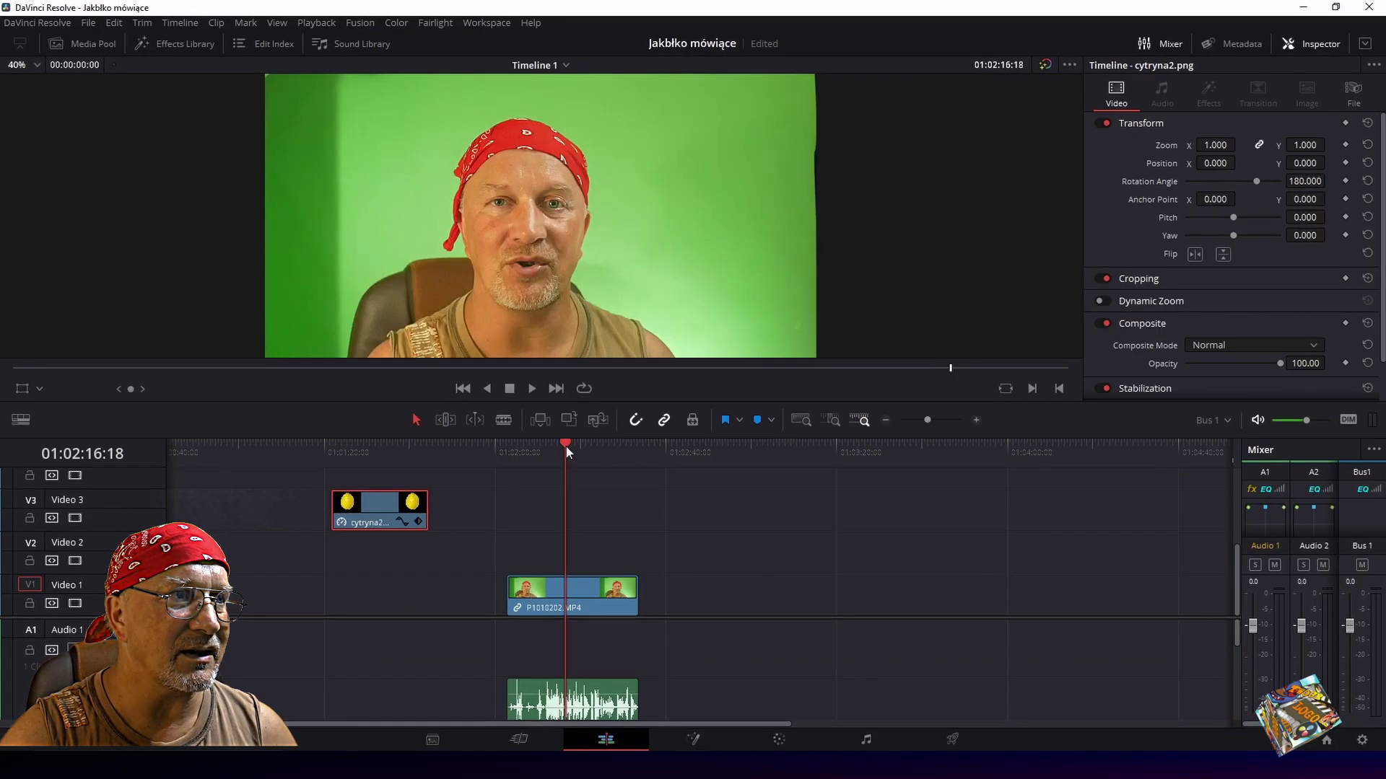
# Enlarge the viewer and play back part of the green-screen talking clip.
pyautogui.moveTo(566, 446); pyautogui.dragTo(546, 448)
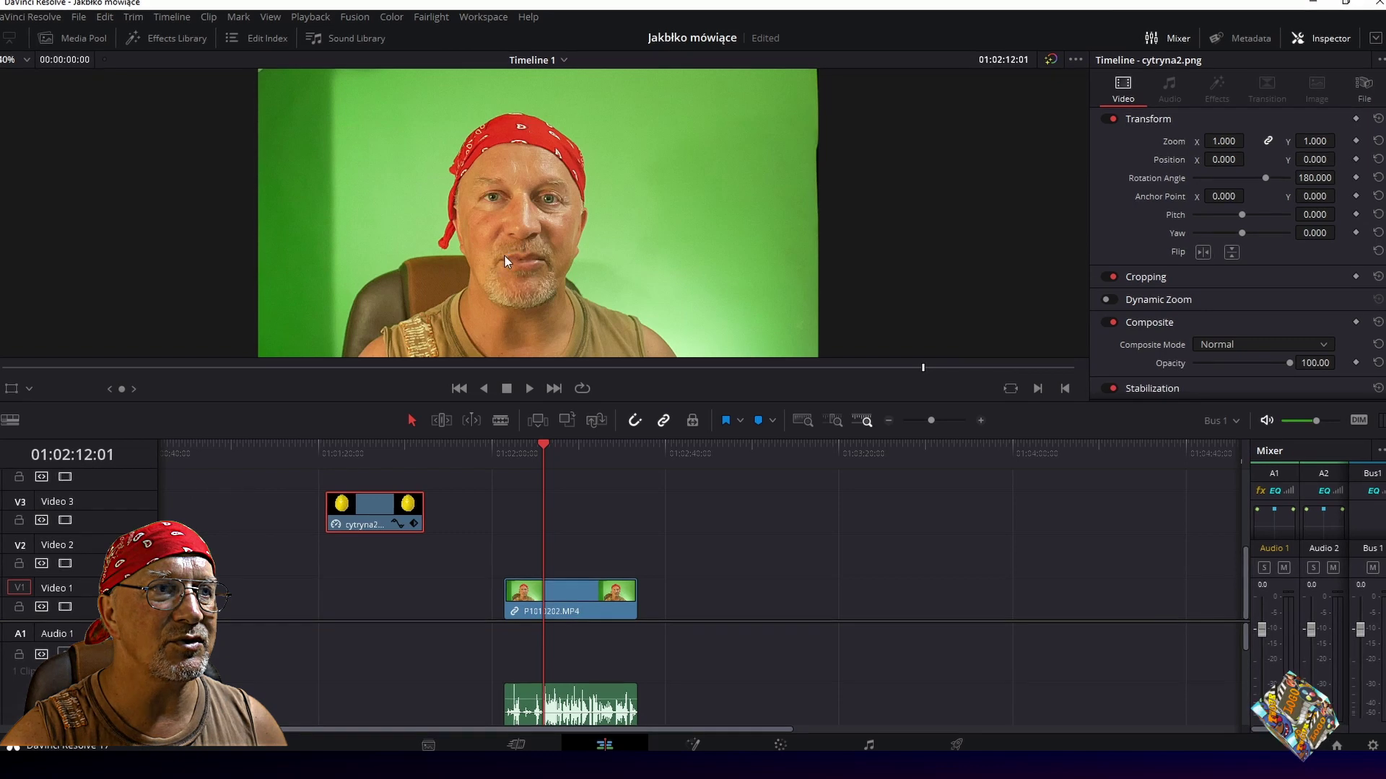
pyautogui.click(360, 458)
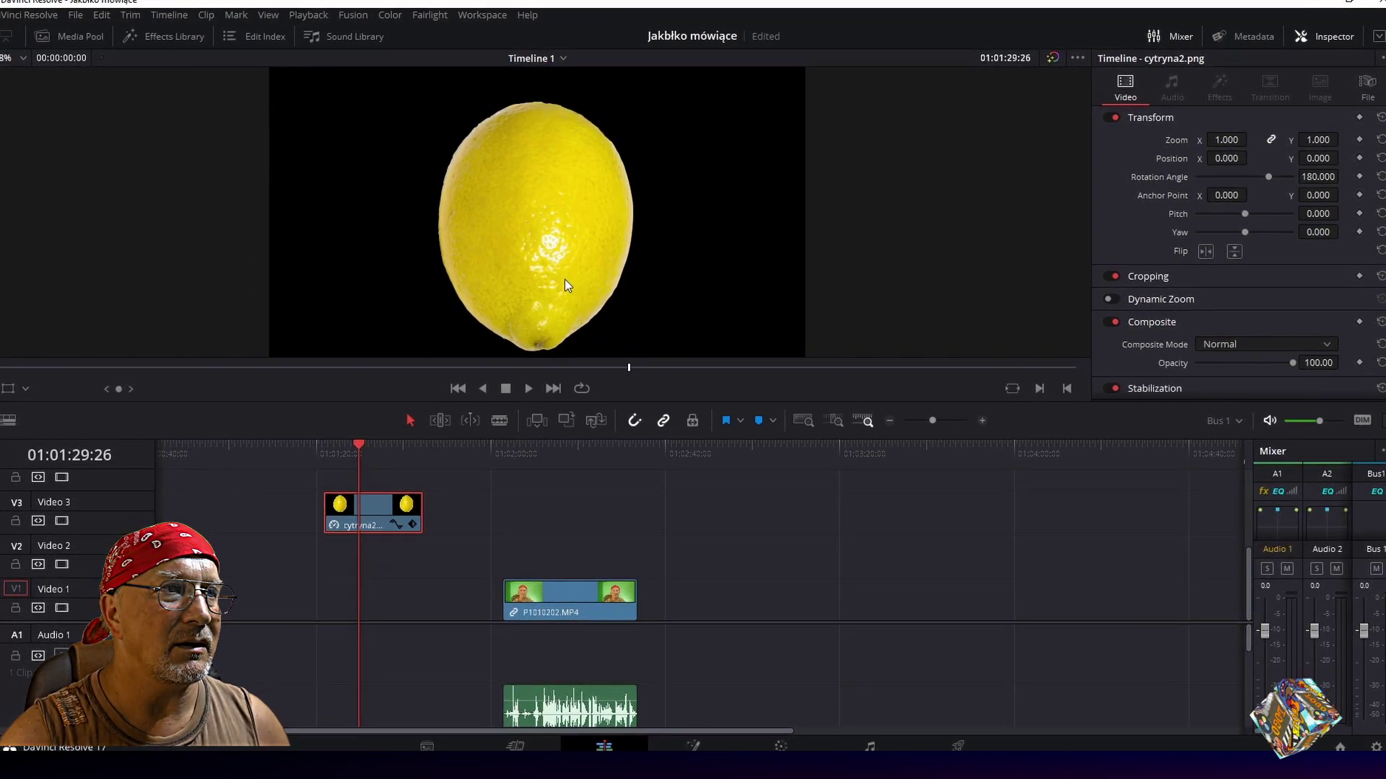
pyautogui.moveTo(603, 408); pyautogui.dragTo(606, 415)
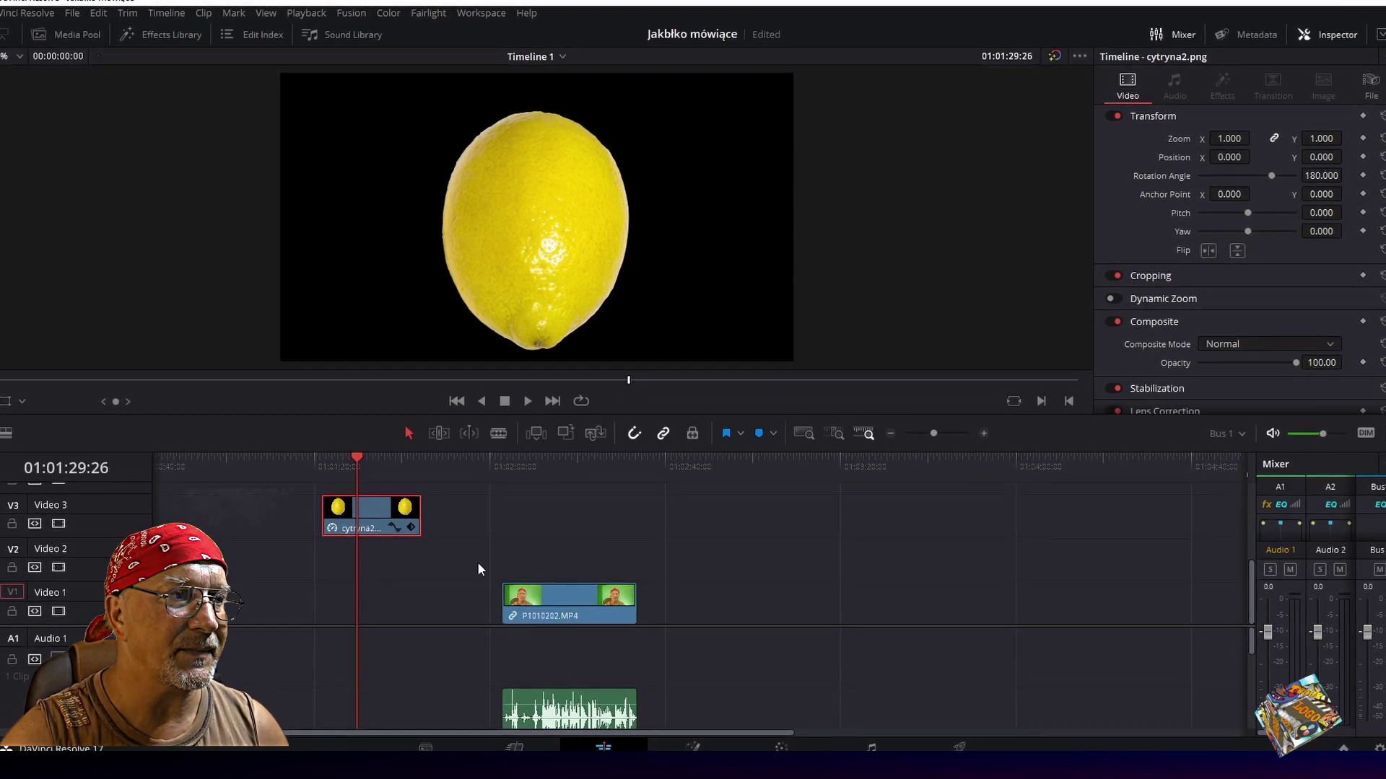
pyautogui.click(552, 462)
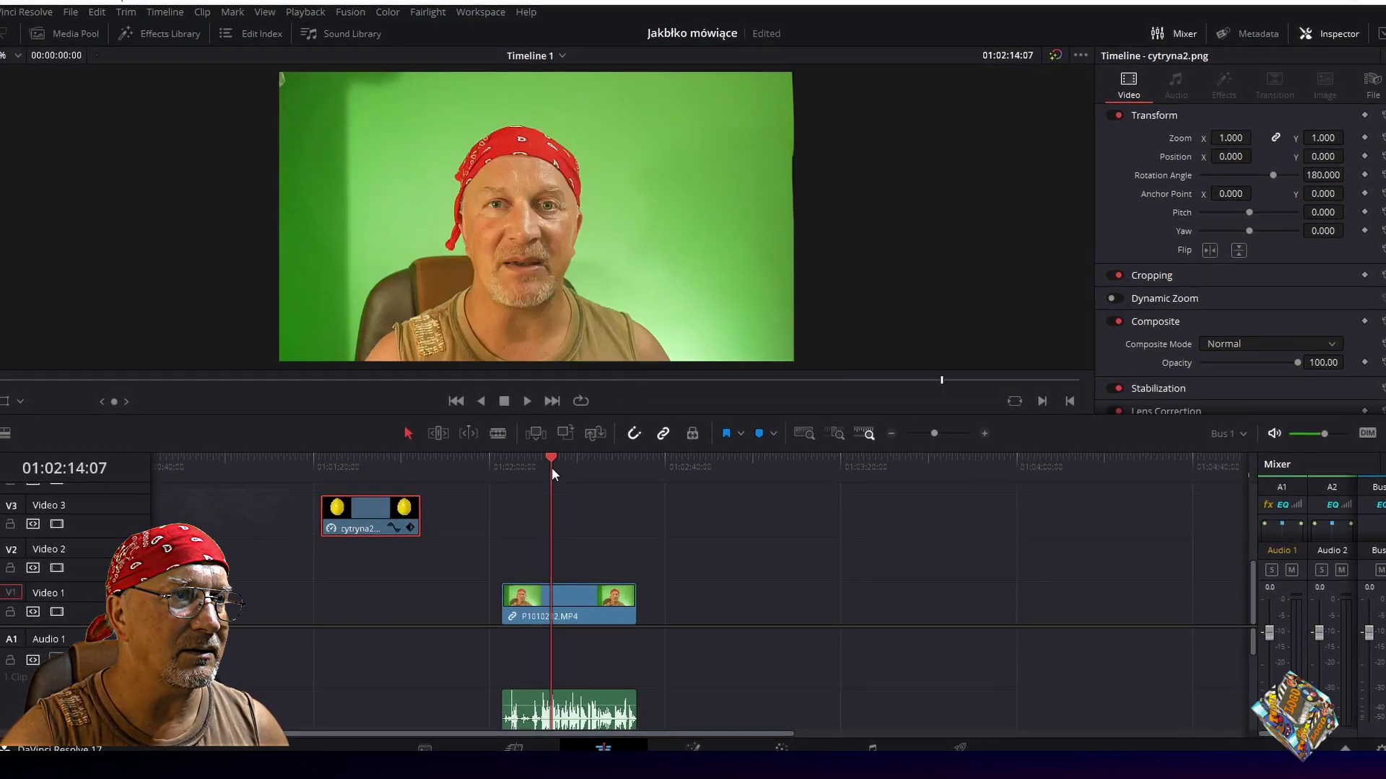
pyautogui.moveTo(548, 509); pyautogui.dragTo(538, 499)
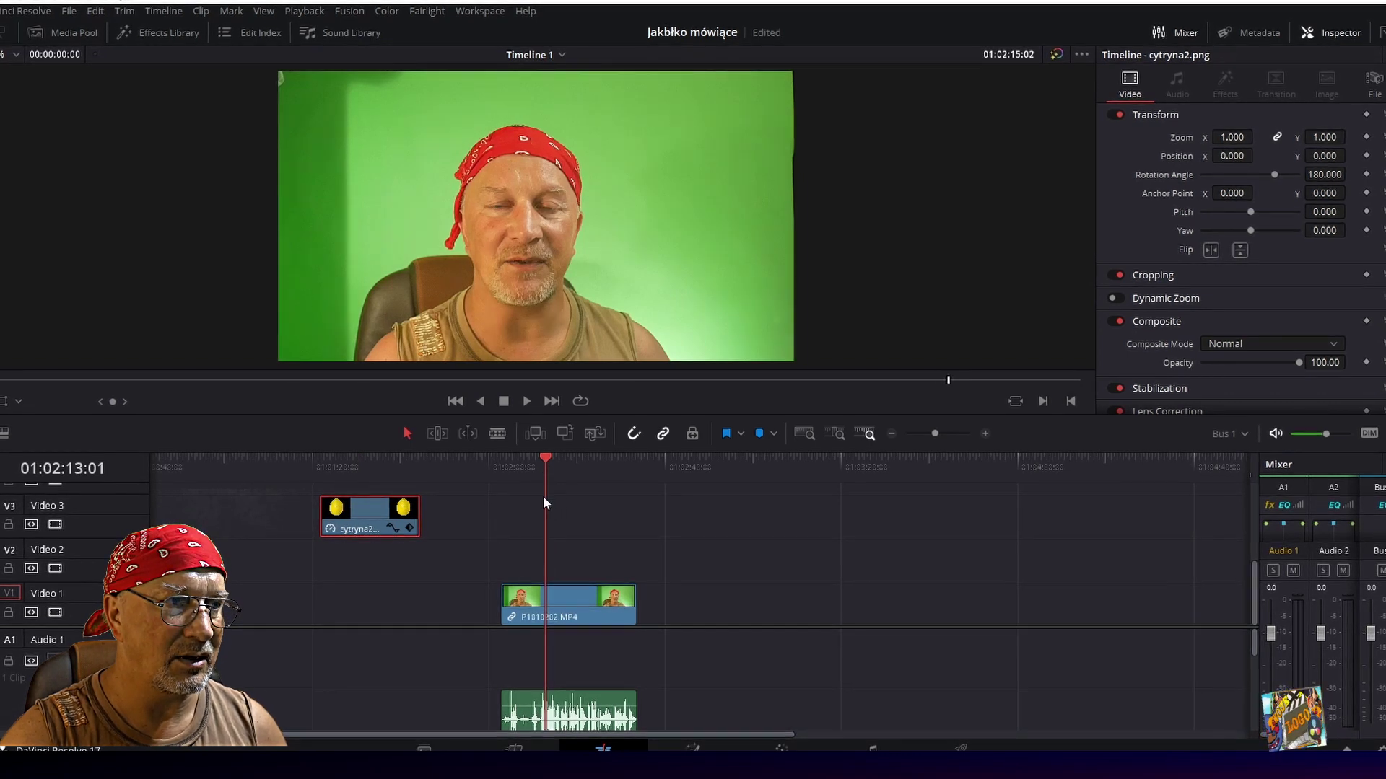
pyautogui.press('space')
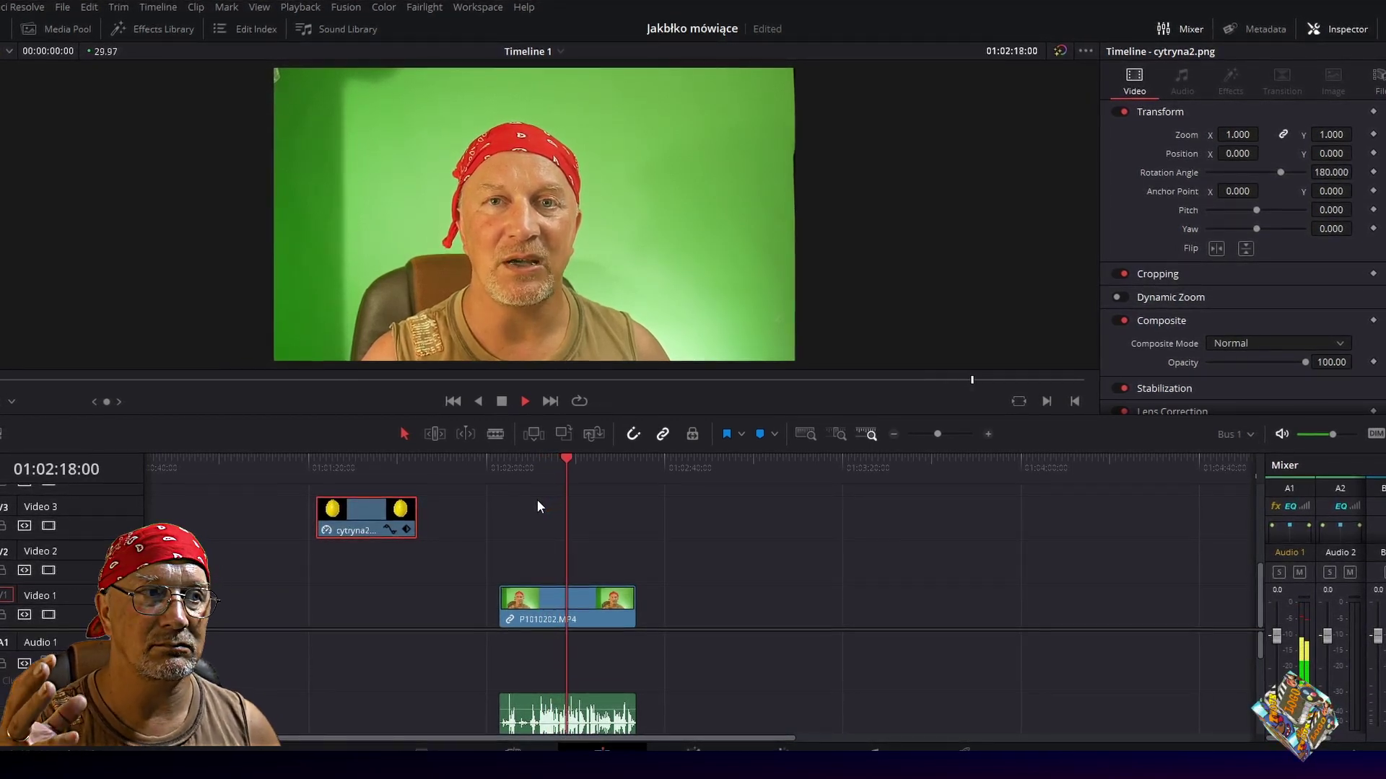
# Stop playback and move the lemon clip onto Video 2 above the green-screen clip.
pyautogui.click(536, 499)
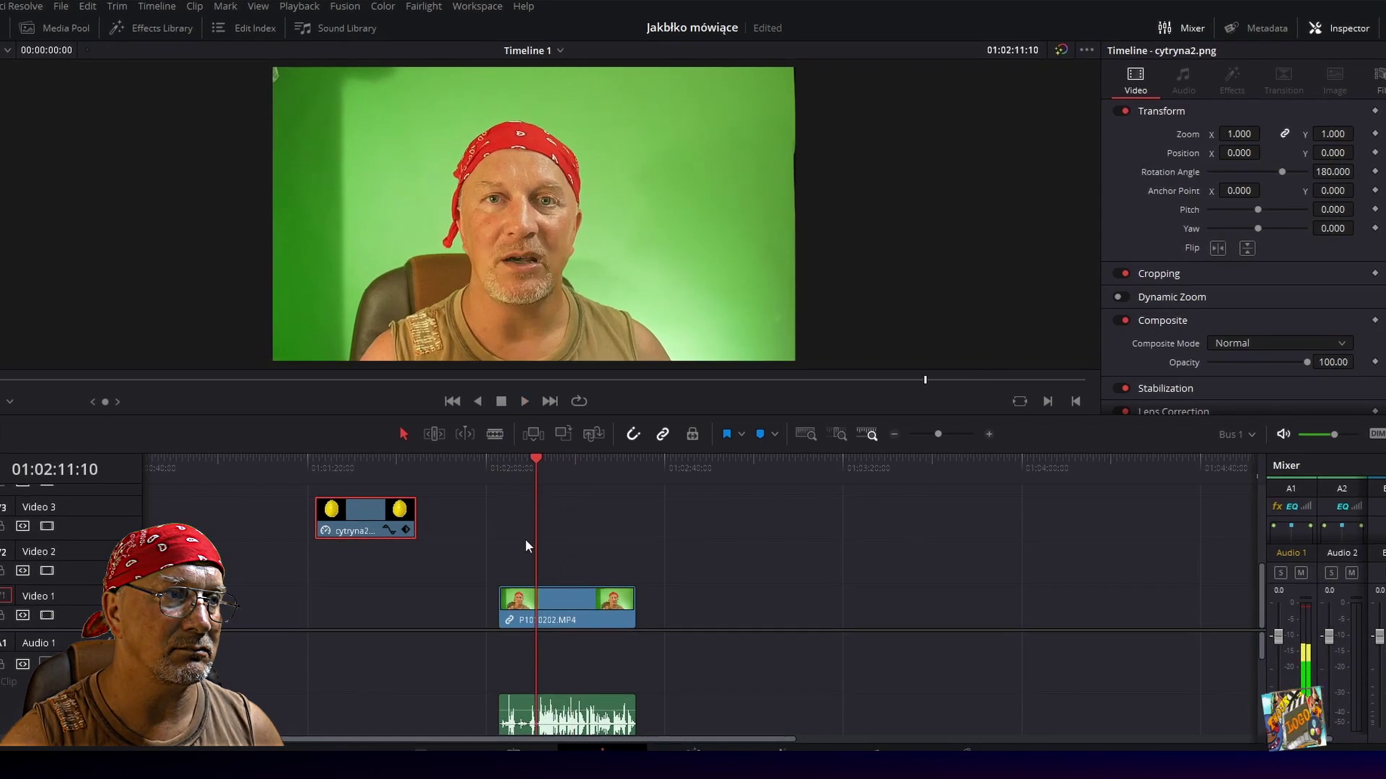
pyautogui.click(391, 472)
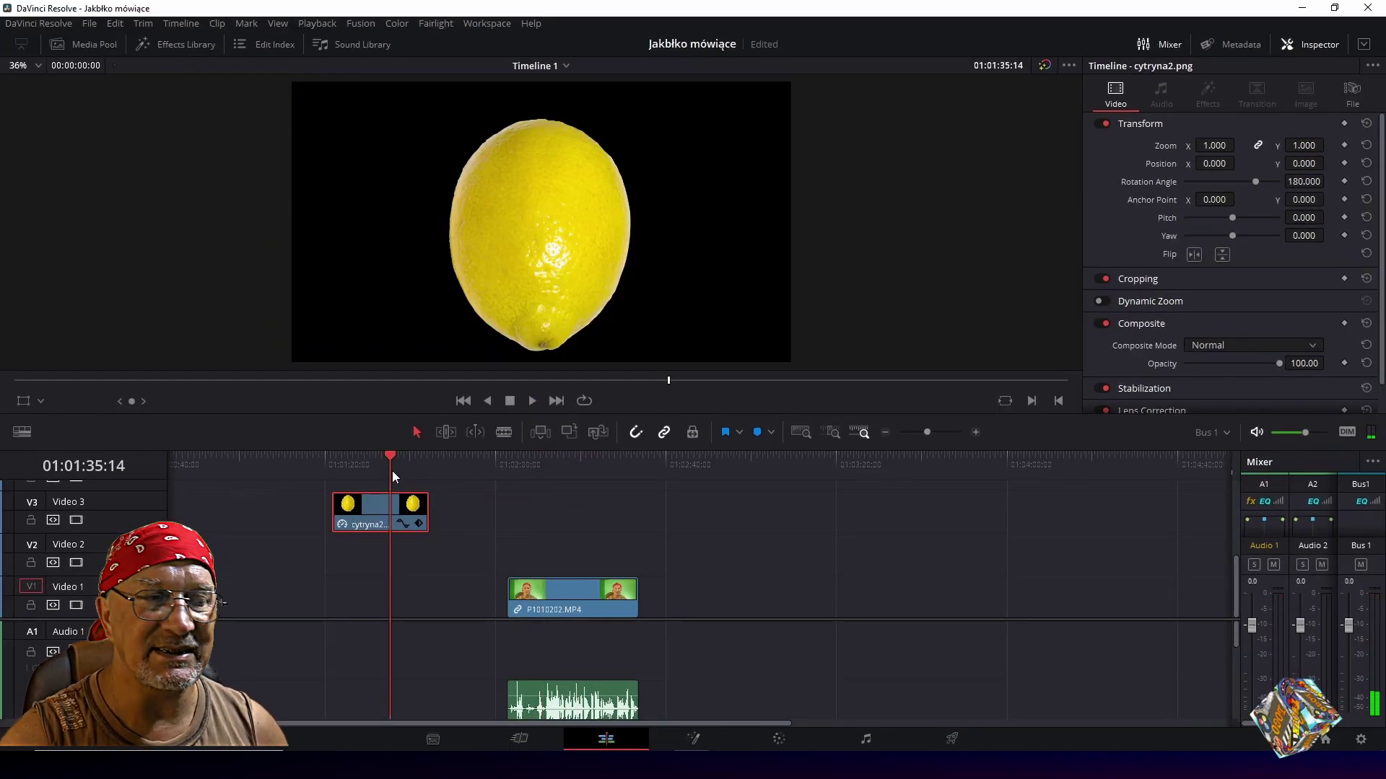
pyautogui.moveTo(361, 509); pyautogui.dragTo(534, 547)
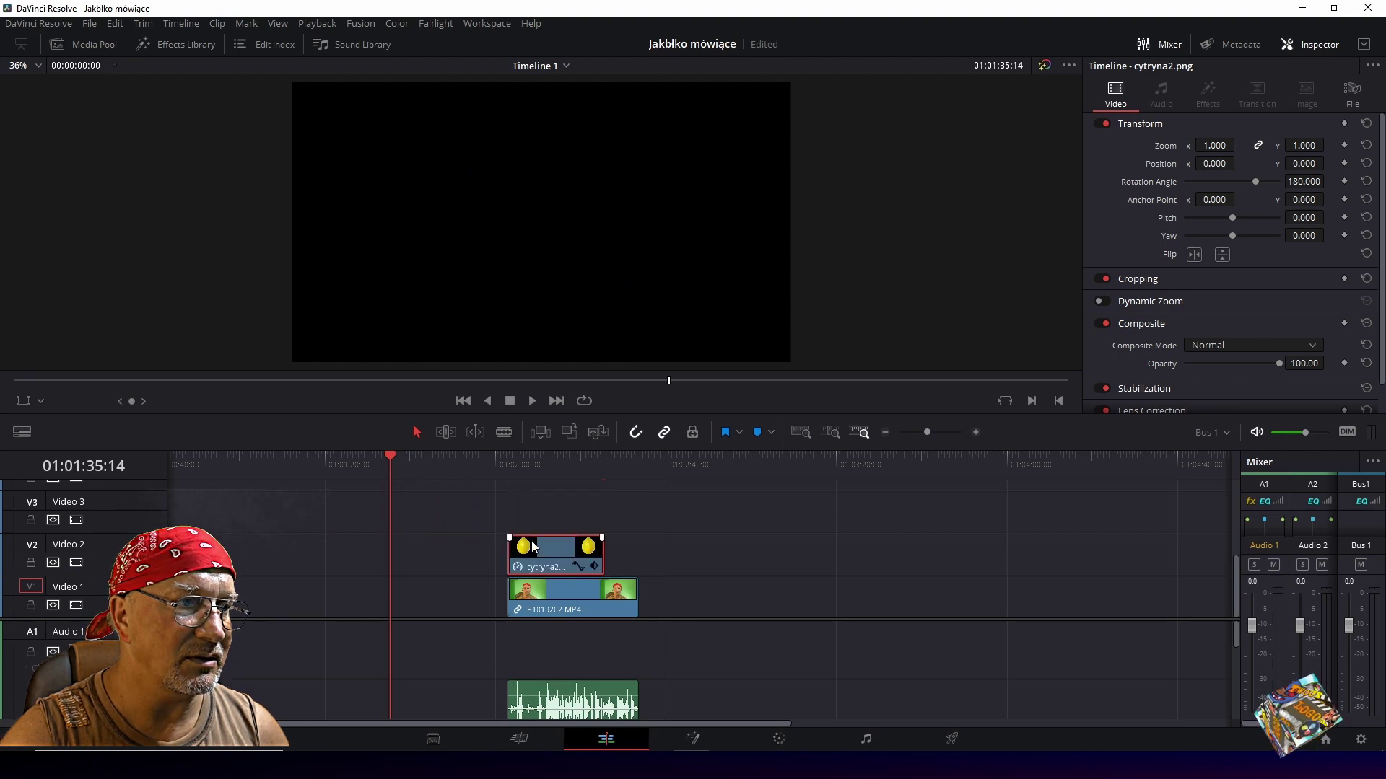
# Extend the lemon clip to the talking clip's end, set Position X to -108, and select all clips.
pyautogui.click(622, 471)
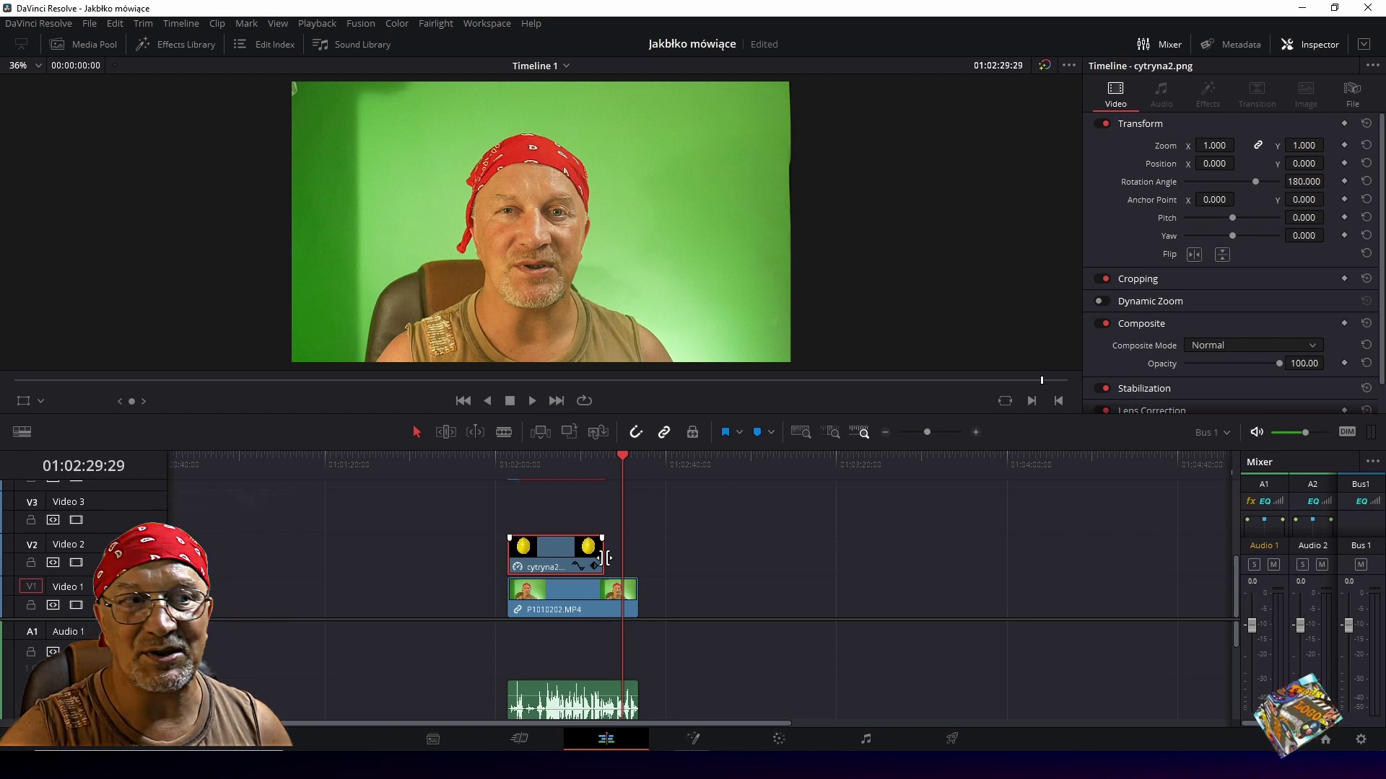
pyautogui.moveTo(608, 557); pyautogui.dragTo(635, 565)
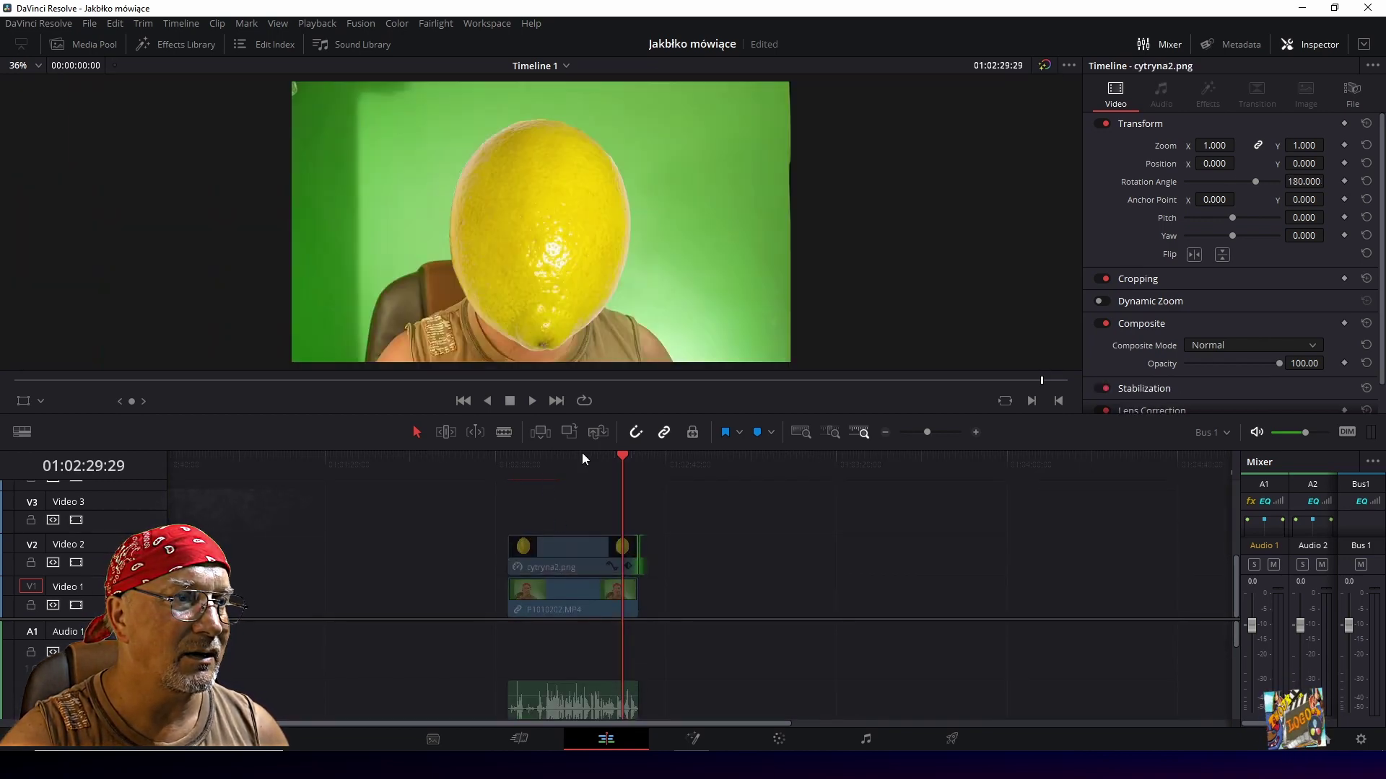
pyautogui.moveTo(1219, 164); pyautogui.dragTo(1238, 162)
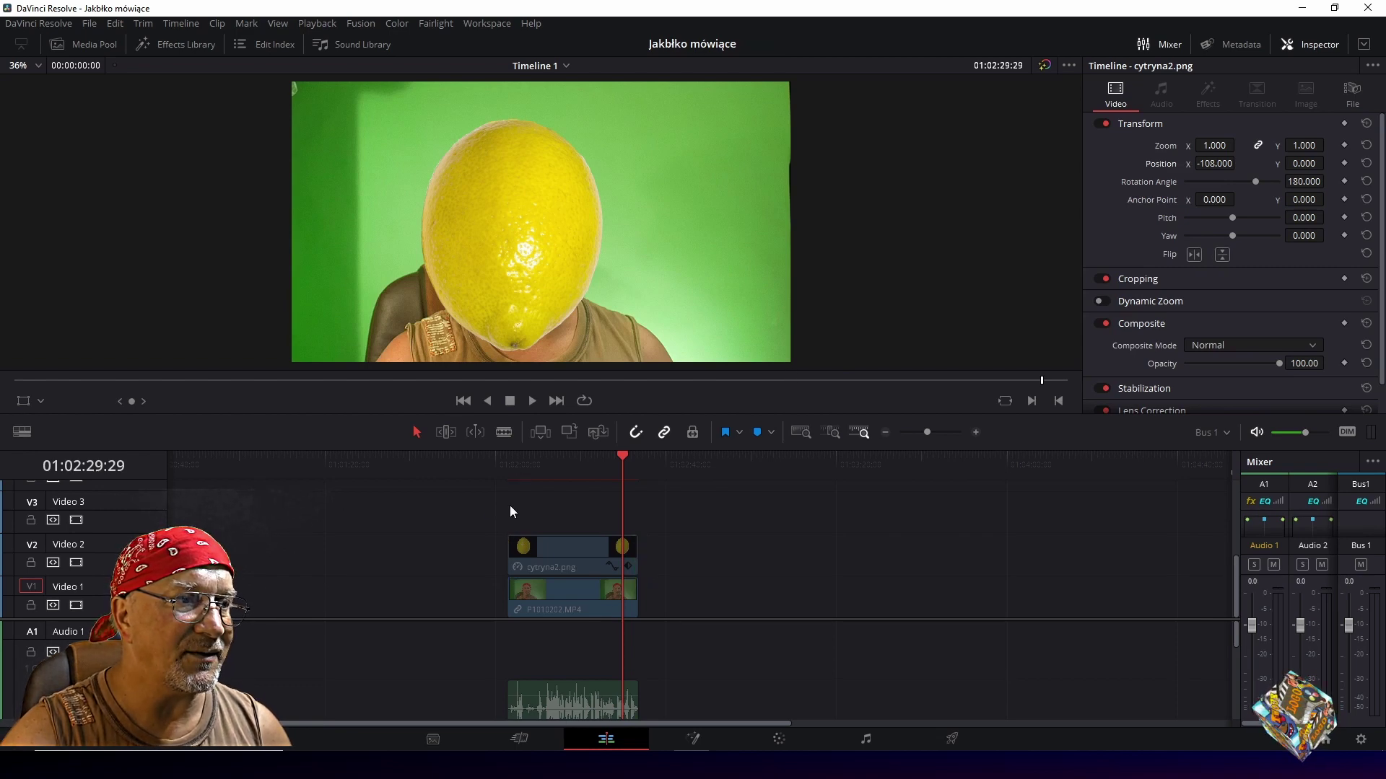
pyautogui.moveTo(539, 516); pyautogui.dragTo(574, 610)
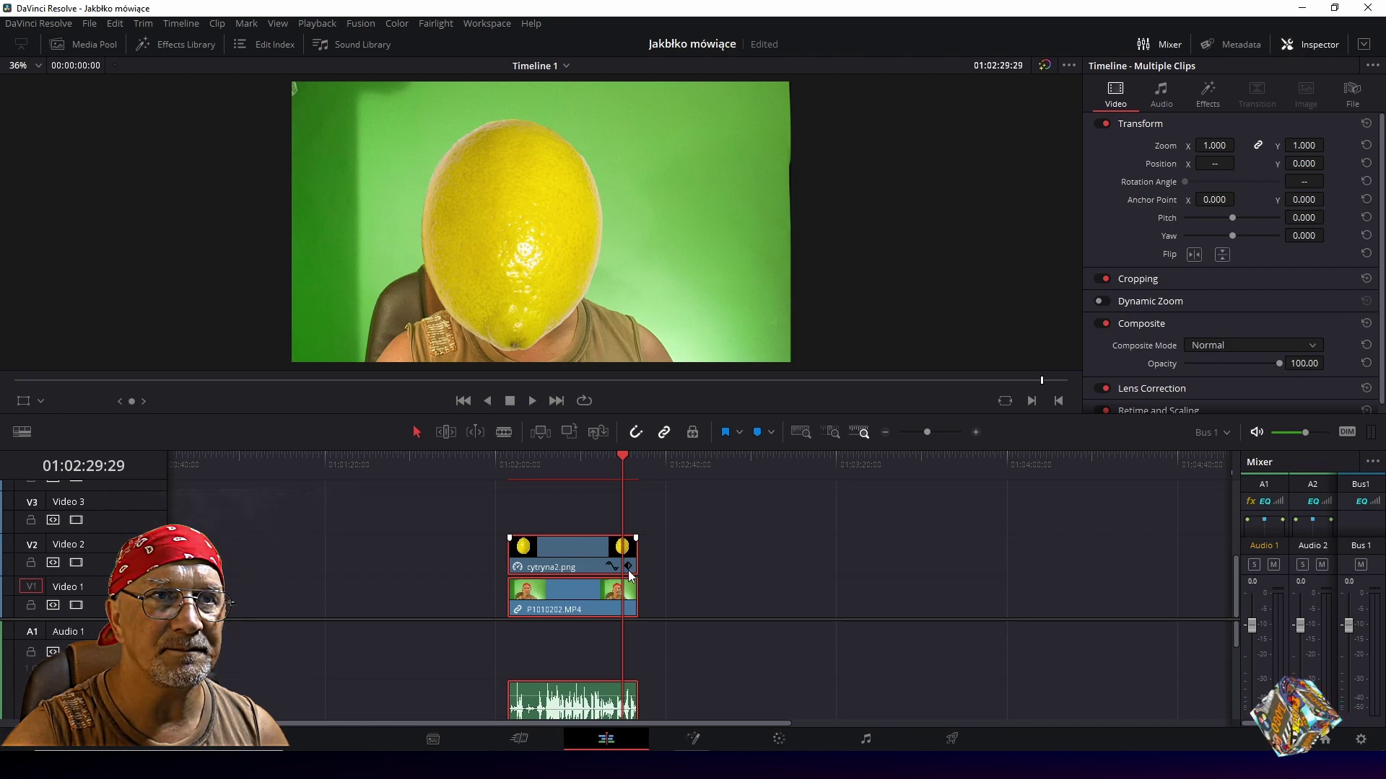
# Combine the selected lemon, green-screen and audio clips into a new Fusion clip.
pyautogui.rightClick(576, 556)
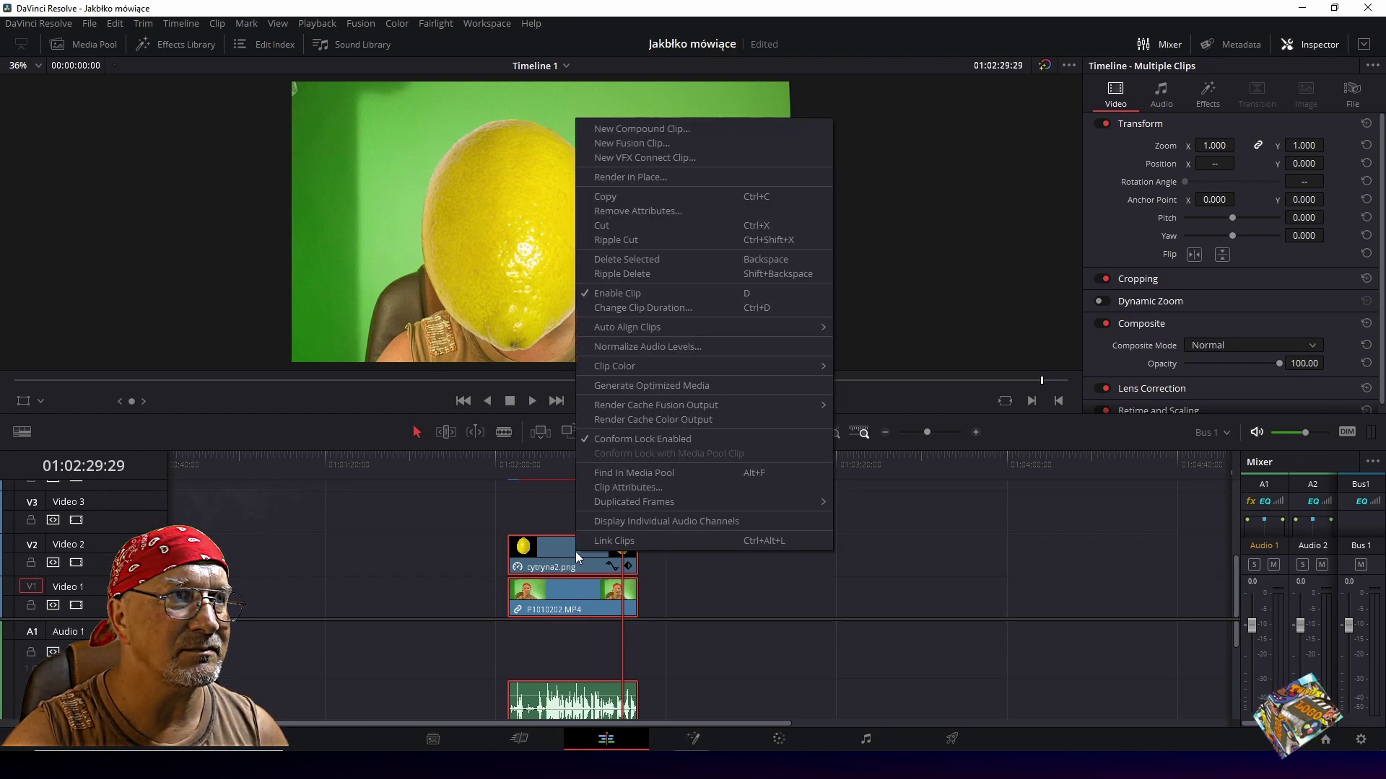
pyautogui.click(368, 171)
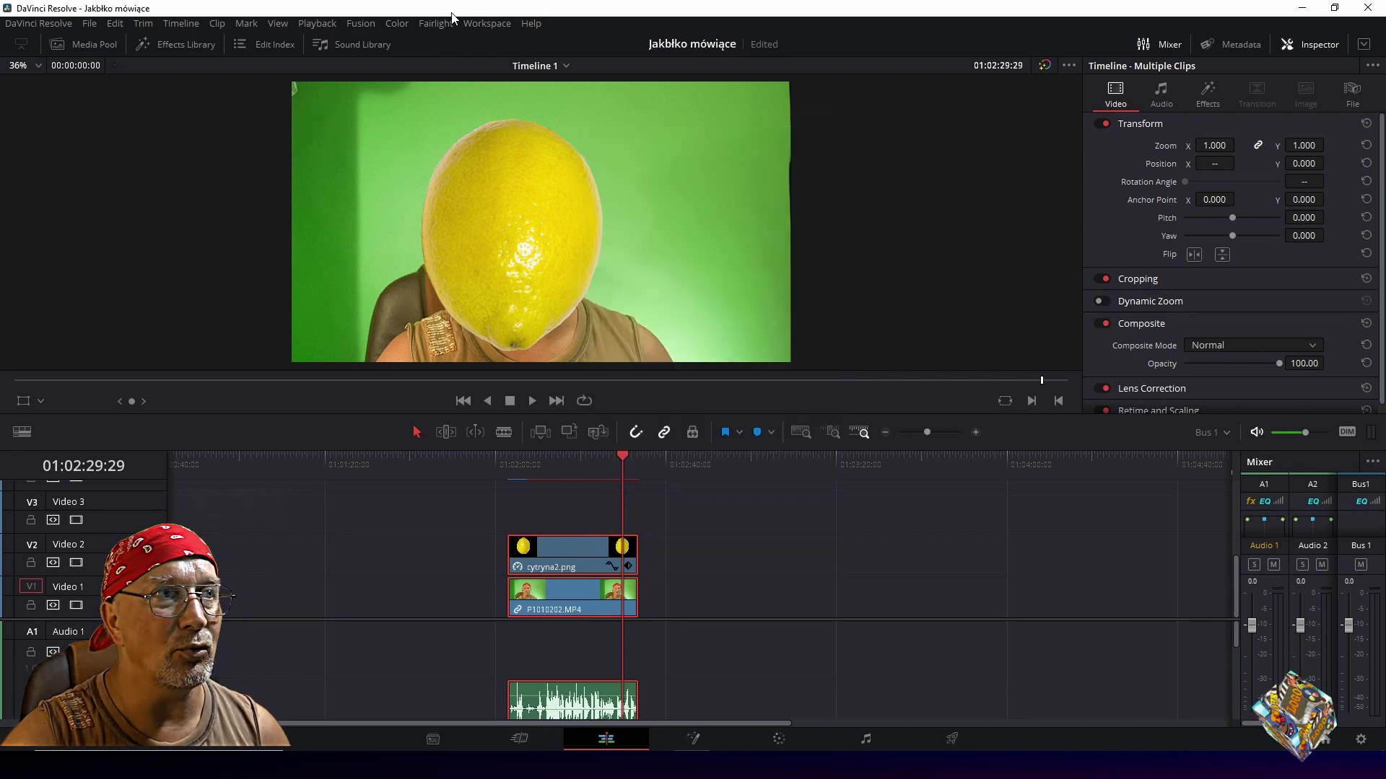
pyautogui.click(357, 27)
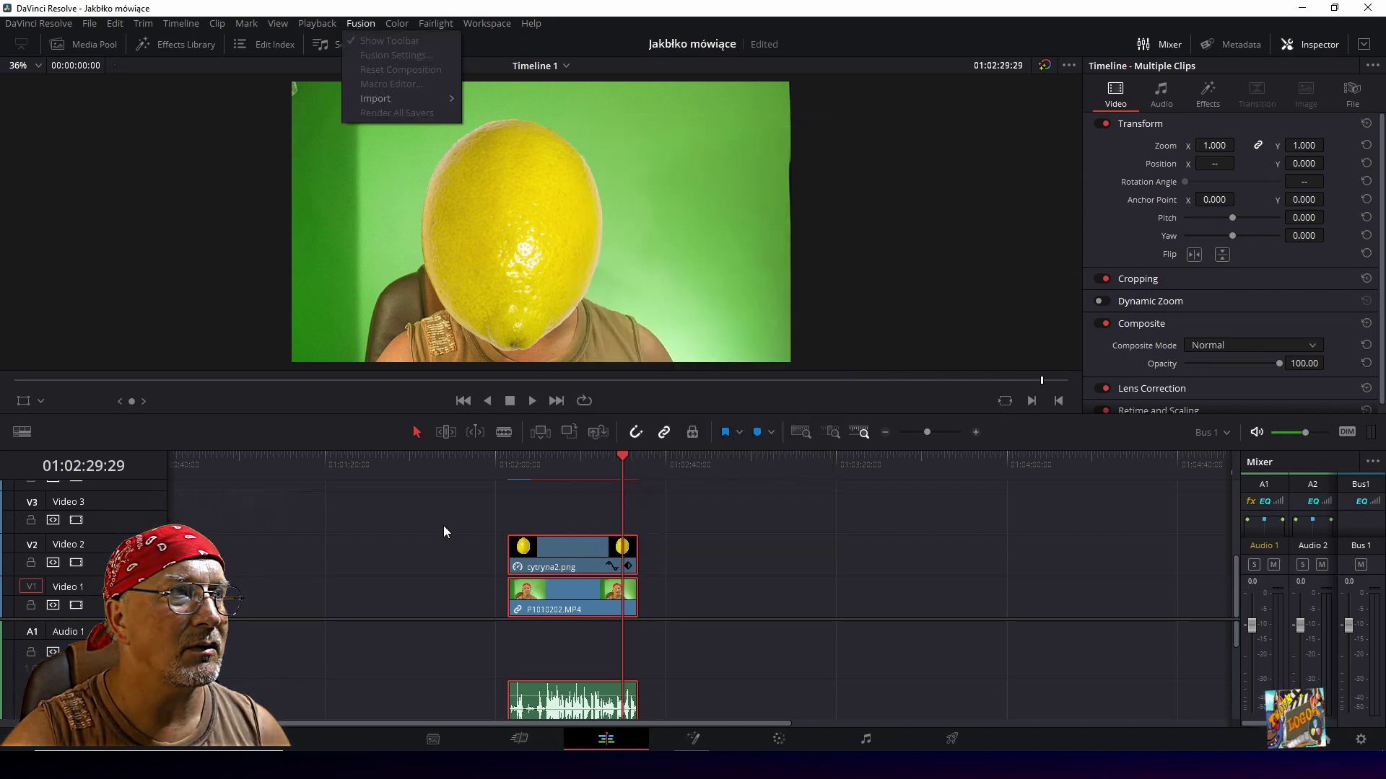
pyautogui.click(444, 527)
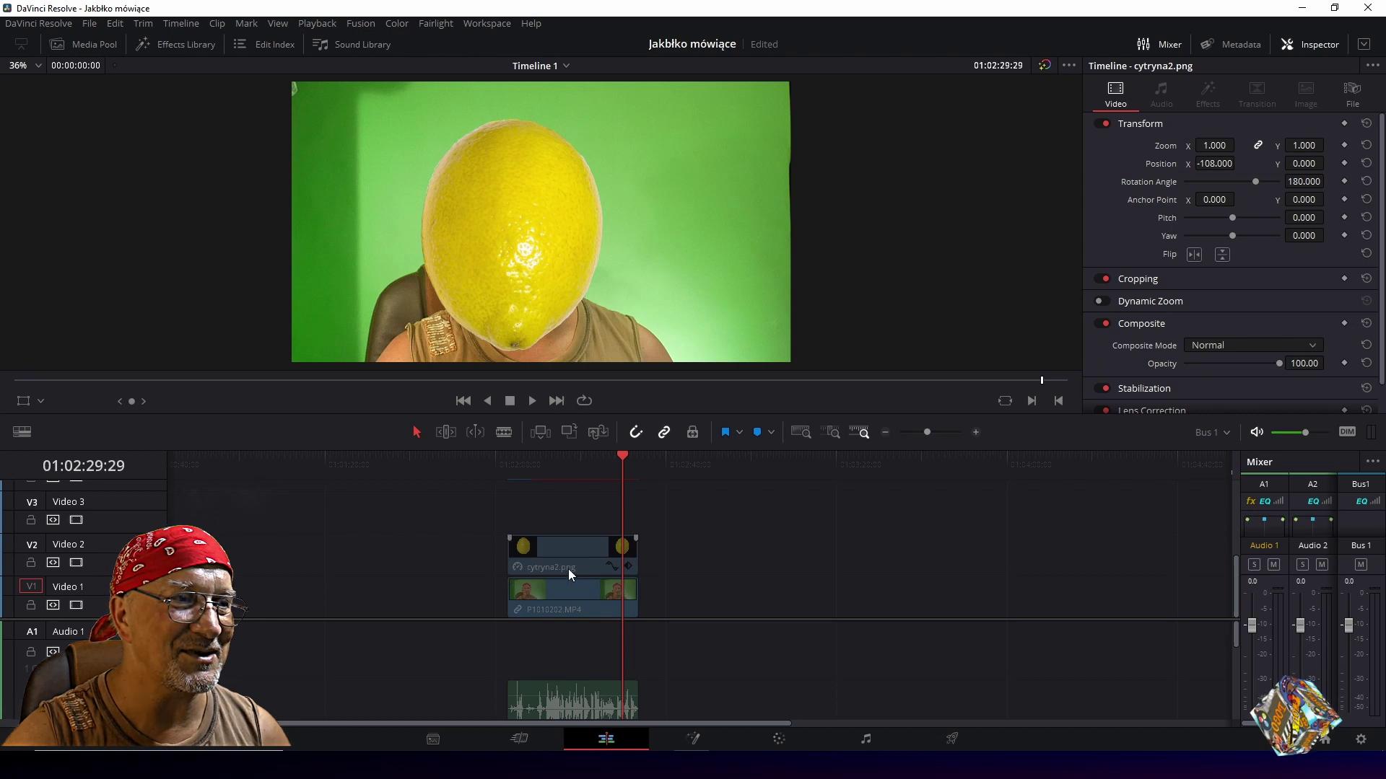
pyautogui.rightClick(568, 568)
pyautogui.click(586, 591)
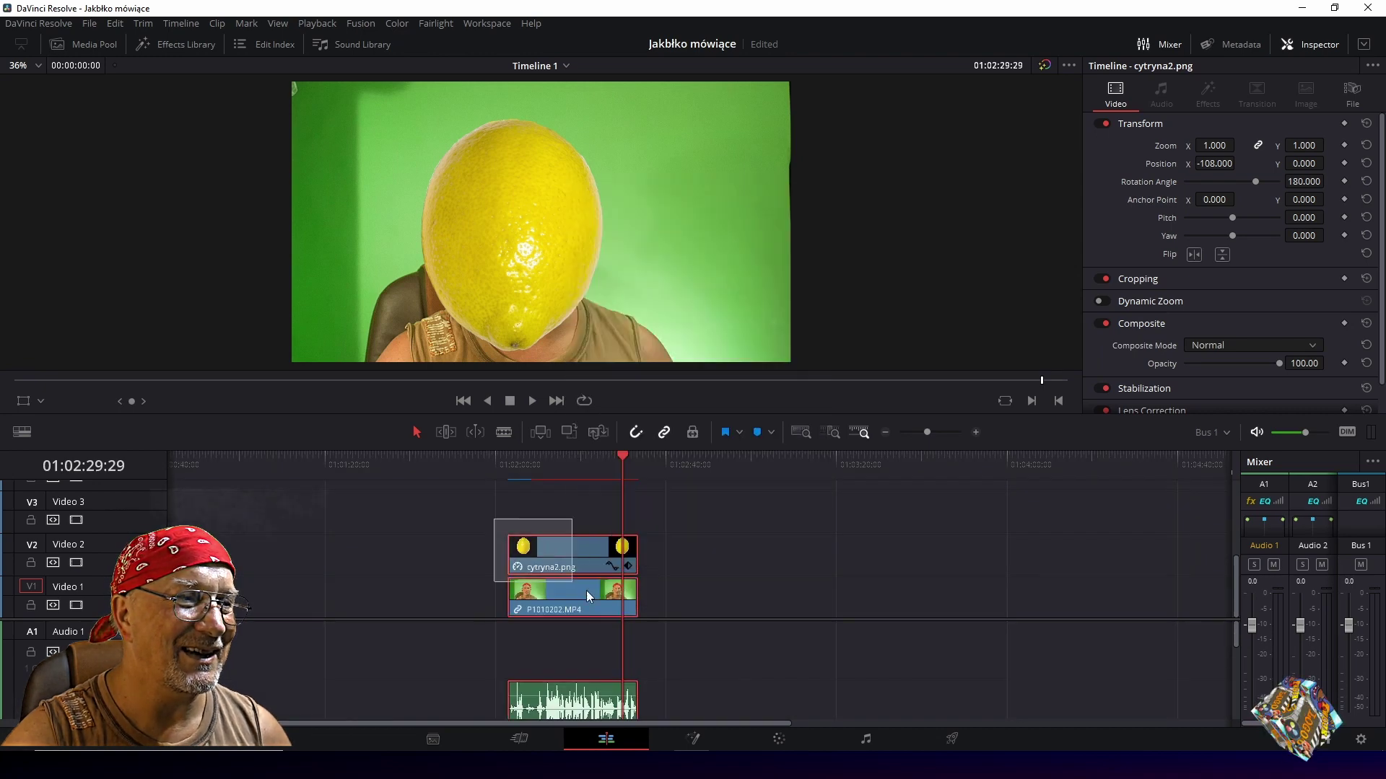
pyautogui.rightClick(565, 557)
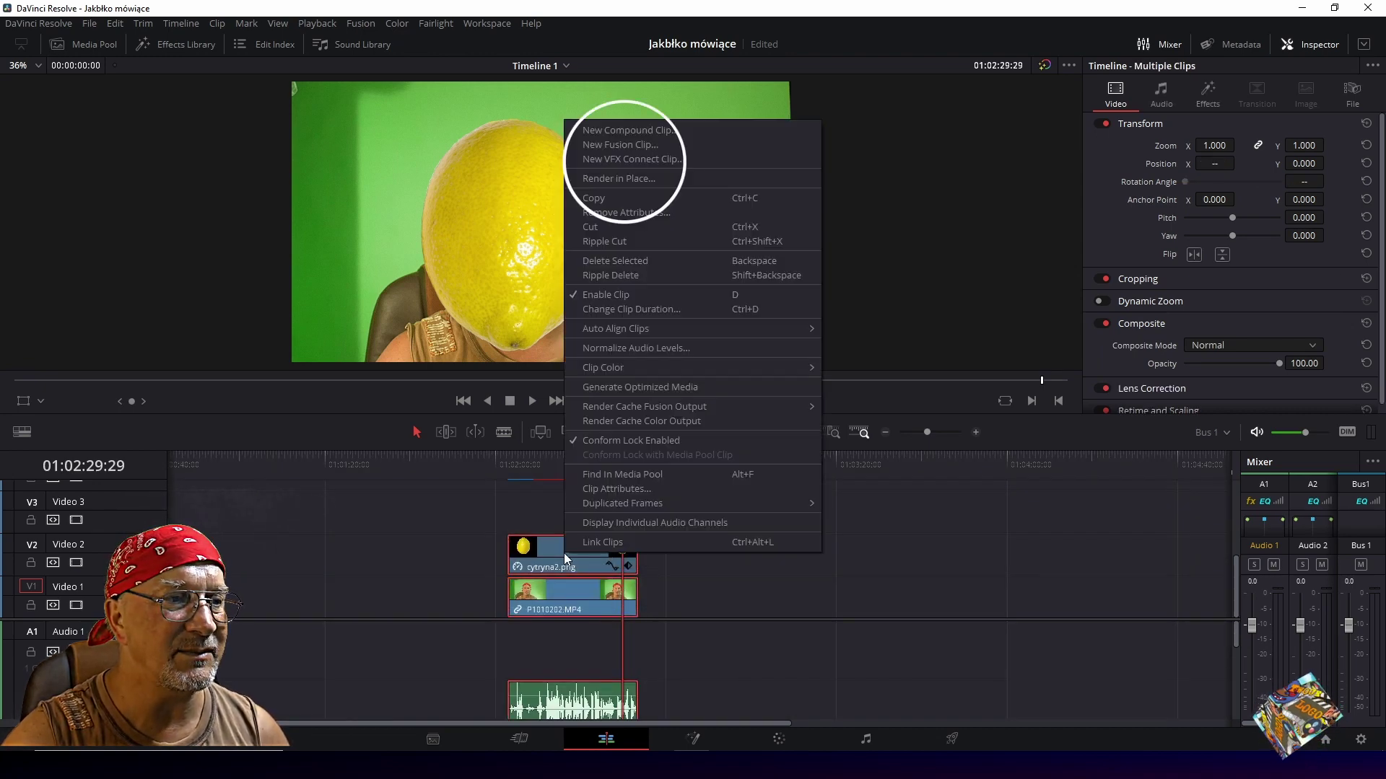
pyautogui.click(612, 145)
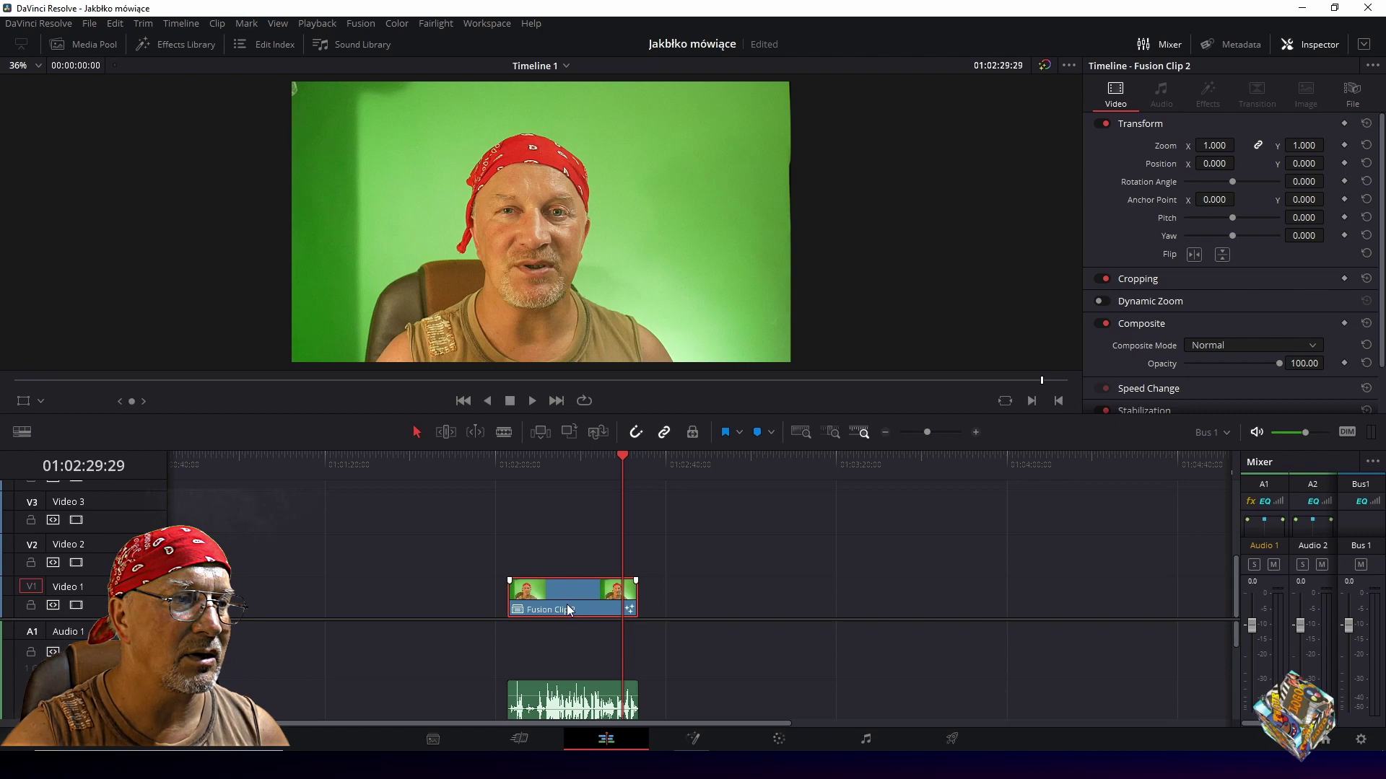
# Open Fusion Clip 2 on the Fusion page for node editing.
pyautogui.rightClick(544, 591)
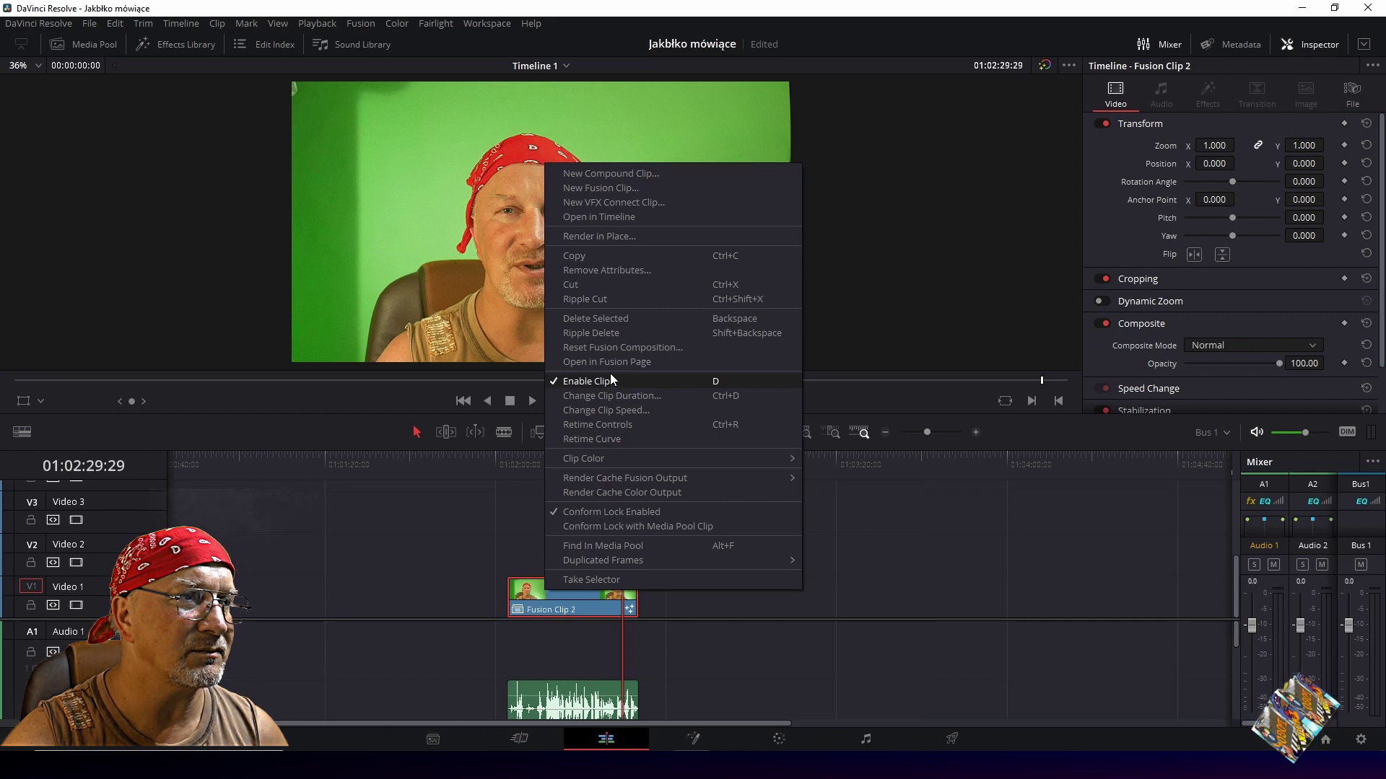
pyautogui.moveTo(616, 469)
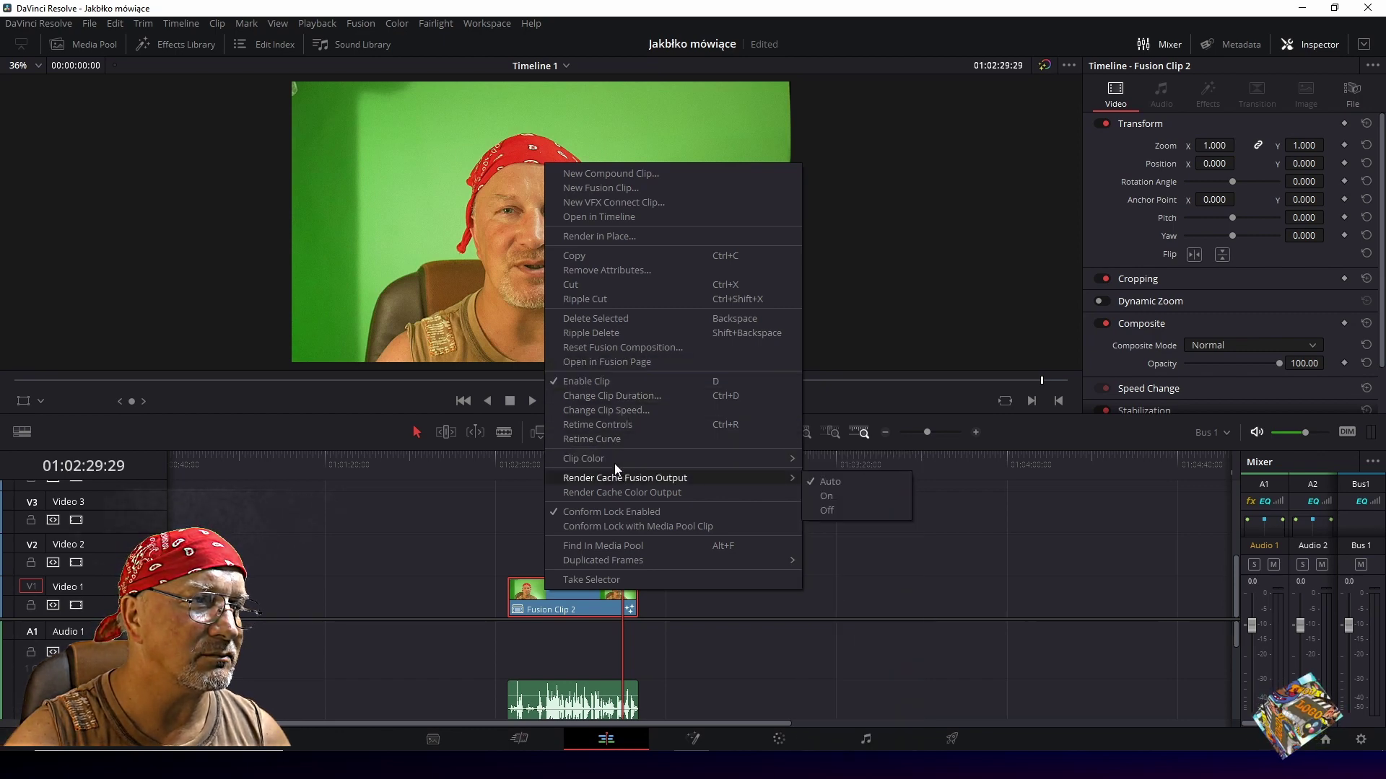
pyautogui.click(617, 361)
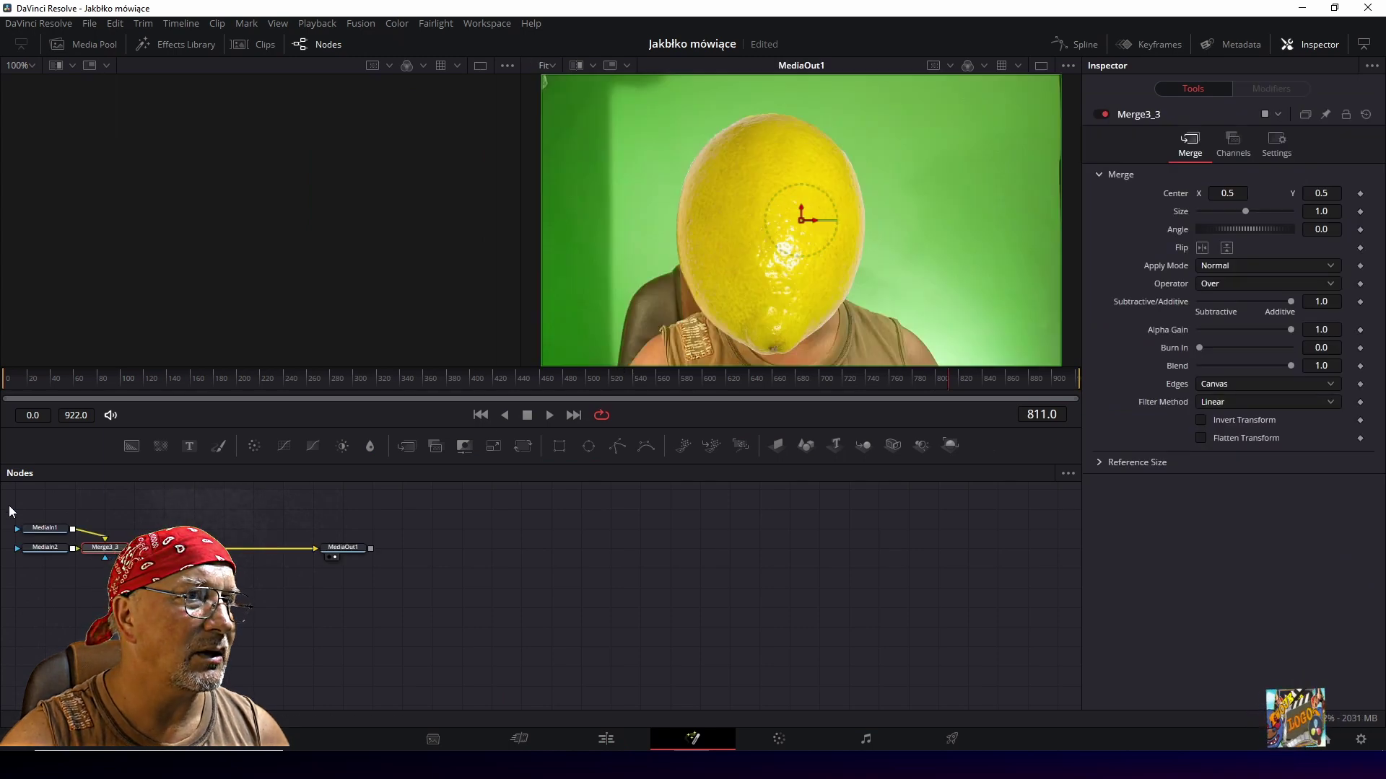
# Shift the node group, place MediaIn2 below Merge3_3, and move MediaIn1 further left.
pyautogui.moveTo(11, 512); pyautogui.dragTo(382, 584)
pyautogui.moveTo(127, 548); pyautogui.dragTo(477, 573)
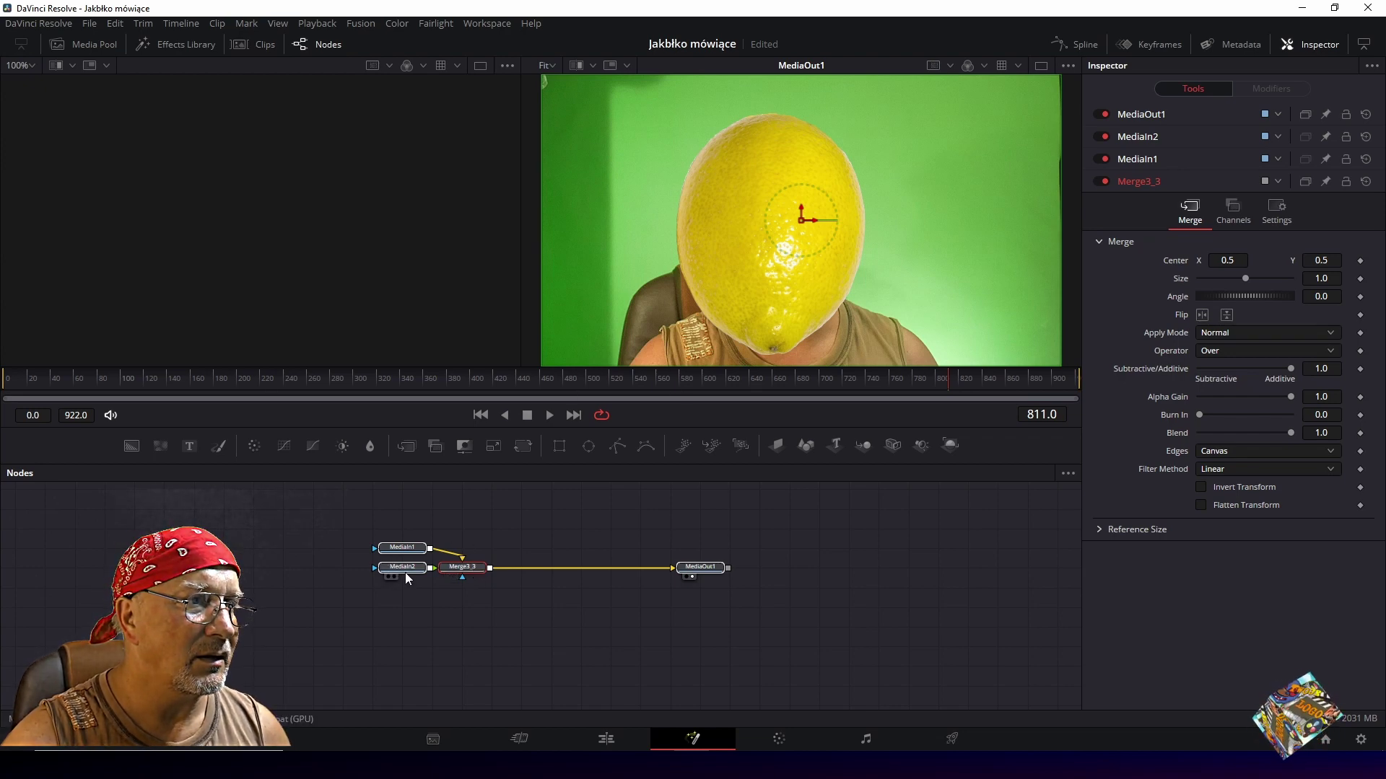
pyautogui.click(404, 570)
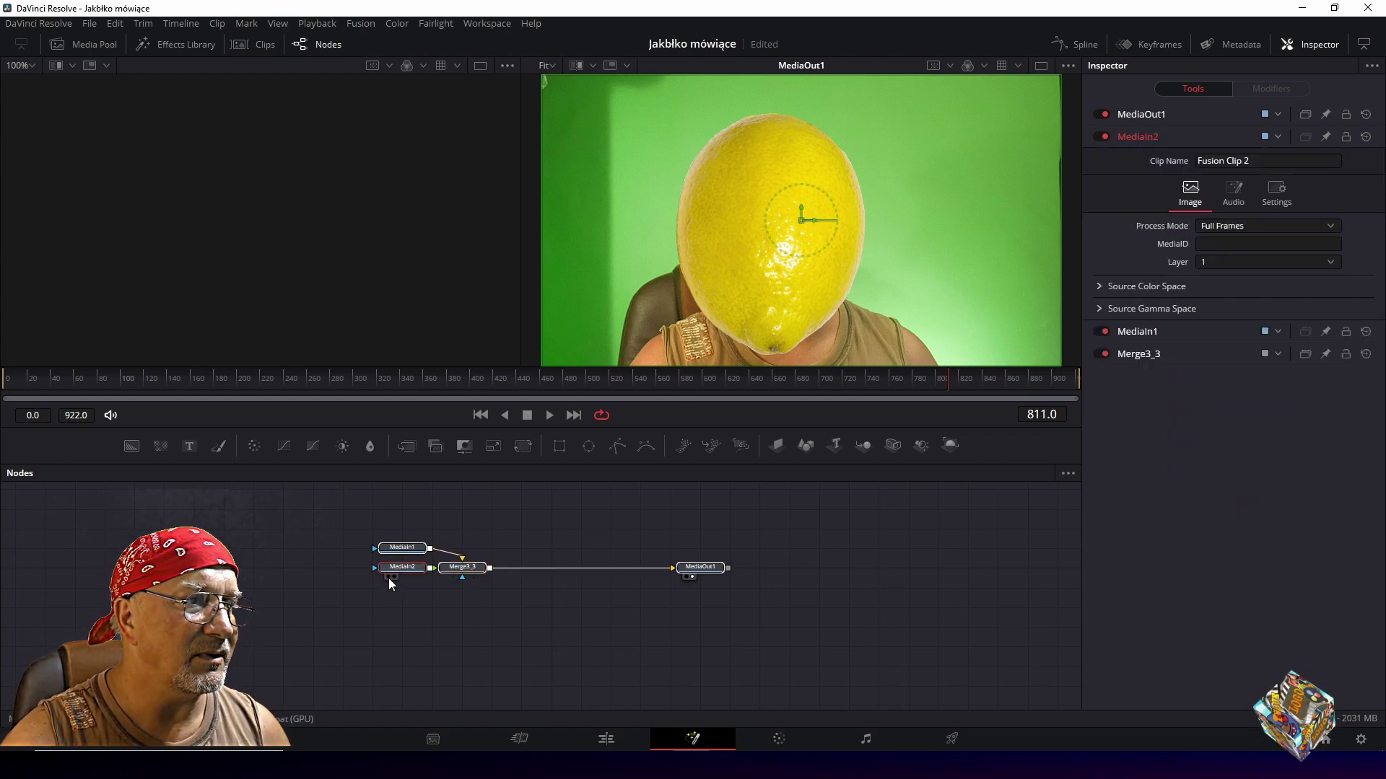
pyautogui.click(388, 578)
pyautogui.moveTo(406, 557); pyautogui.dragTo(436, 538)
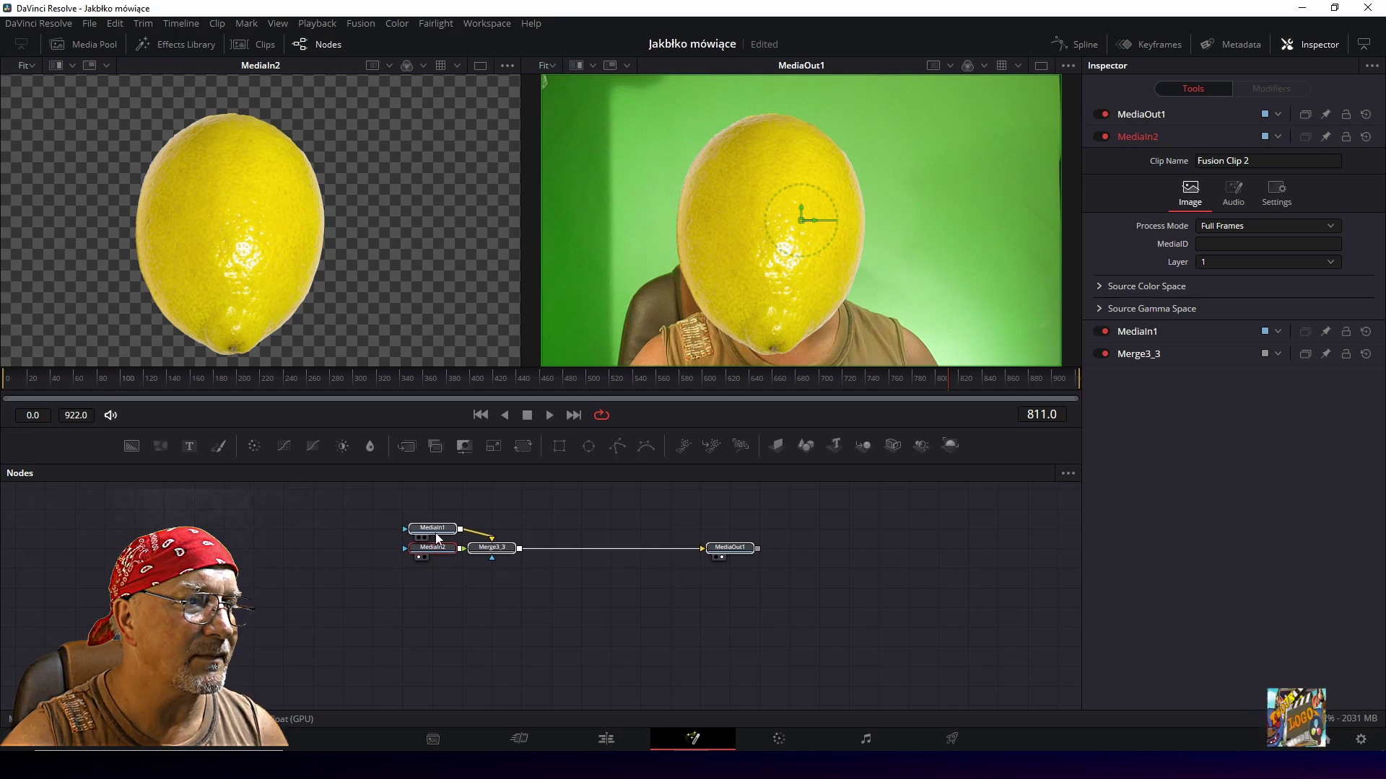
pyautogui.hotkey('ctrl', 'z')
pyautogui.moveTo(444, 572); pyautogui.dragTo(496, 615)
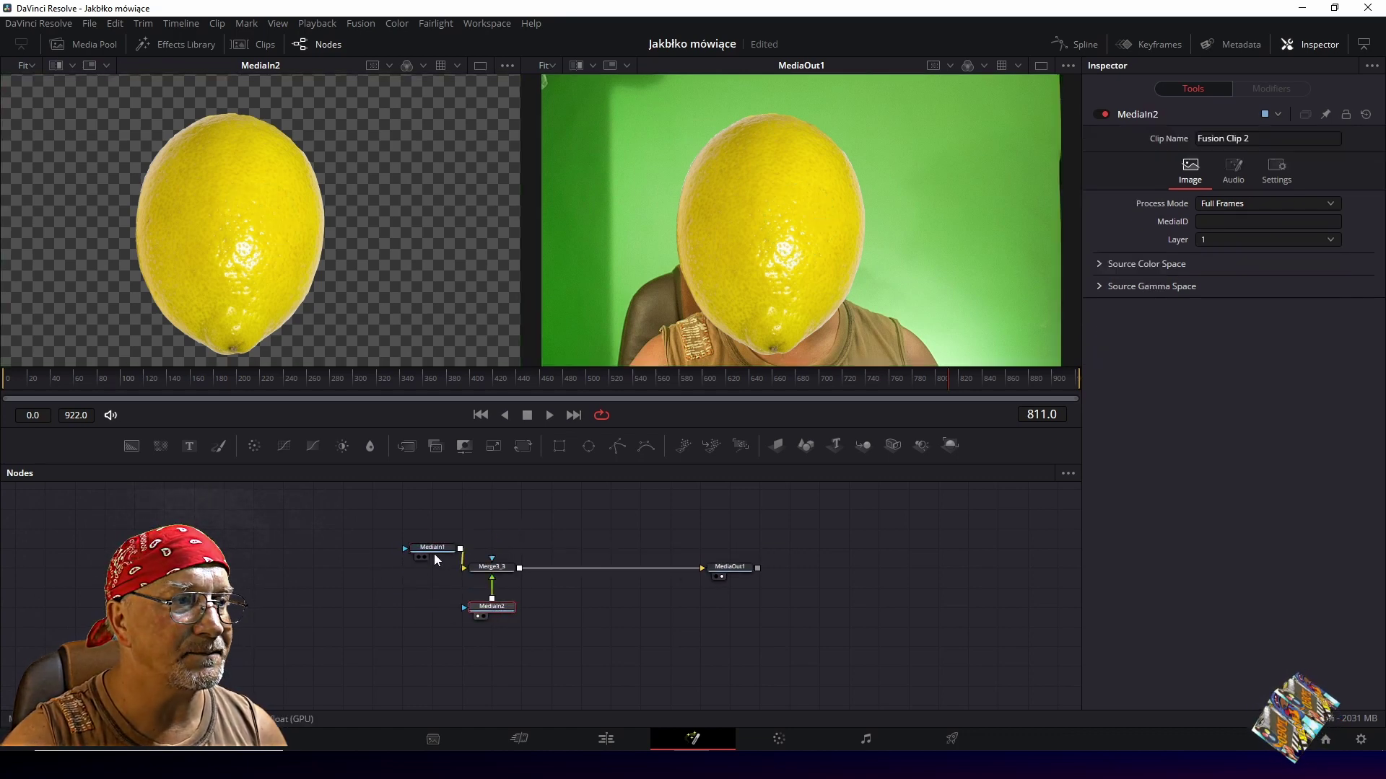
pyautogui.moveTo(440, 548)
pyautogui.mouseDown()
pyautogui.moveTo(409, 550)
pyautogui.moveTo(409, 569)
pyautogui.mouseUp()
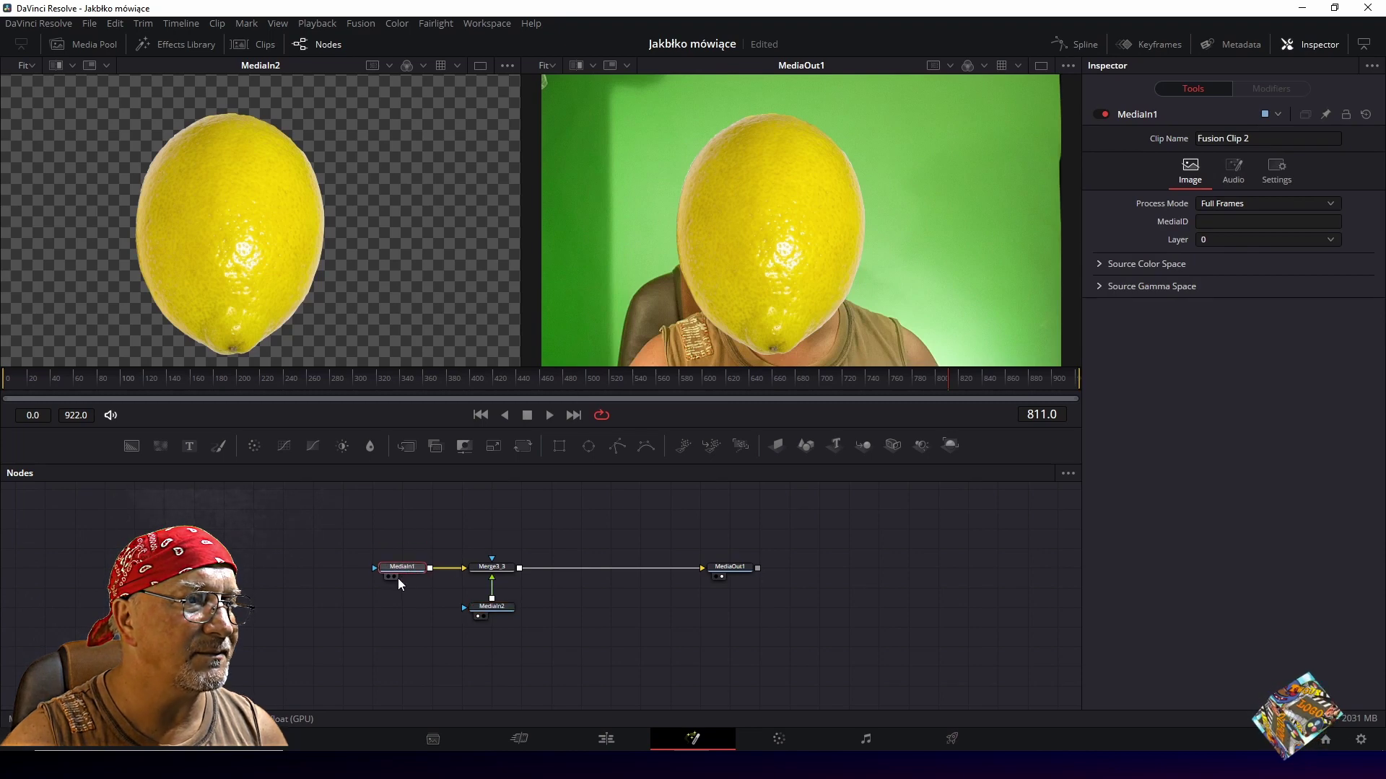
# Compare the face clip and lemon in the two viewers, then add a Polygon mask above MediaIn1.
pyautogui.click(392, 577)
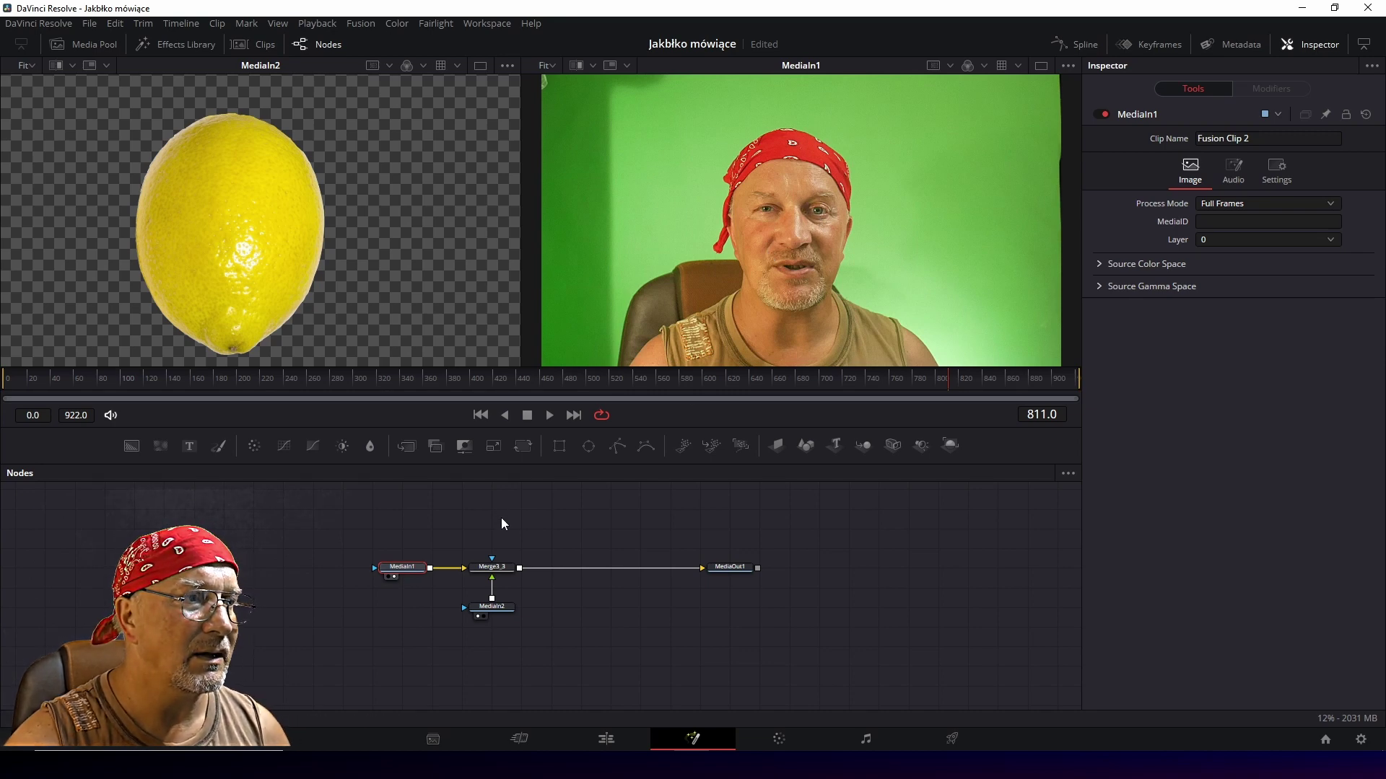
pyautogui.click(483, 616)
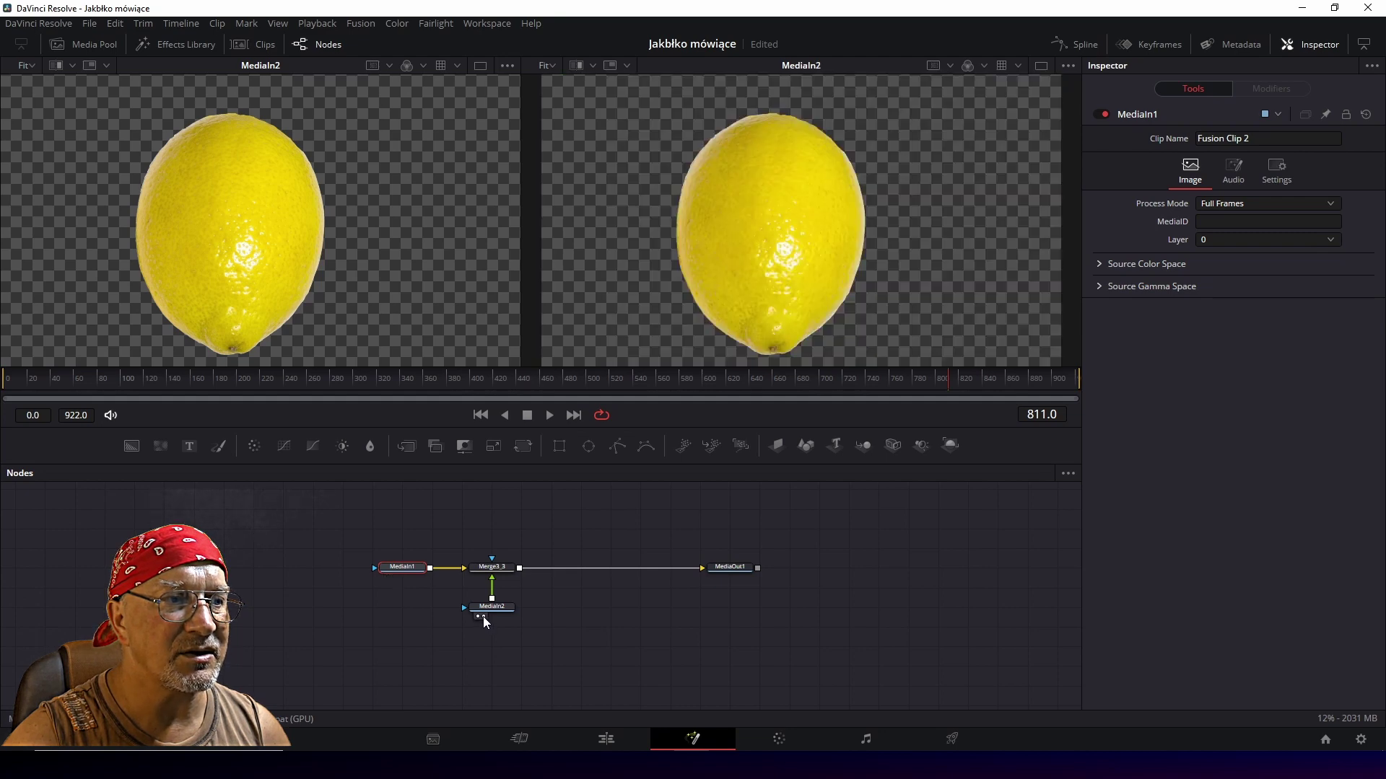
pyautogui.click(387, 577)
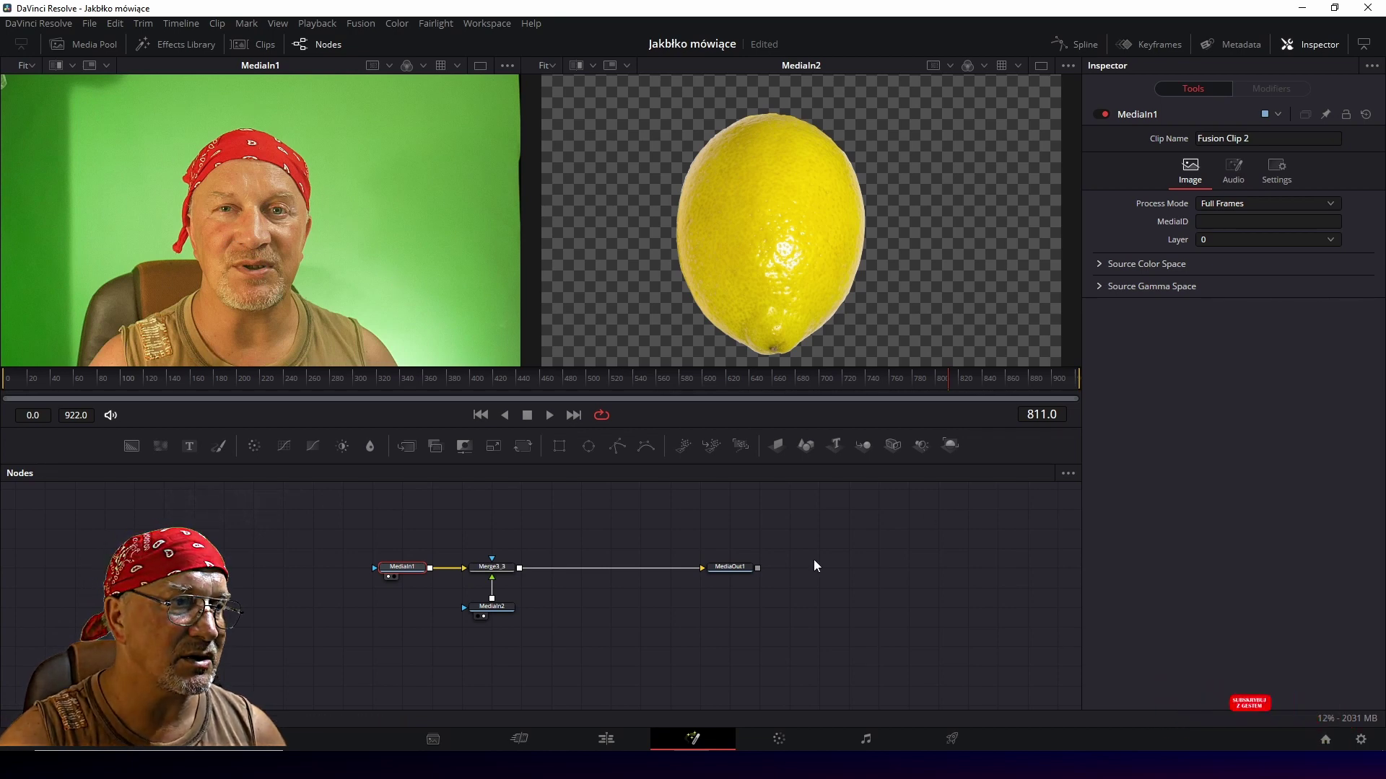
pyautogui.click(618, 447)
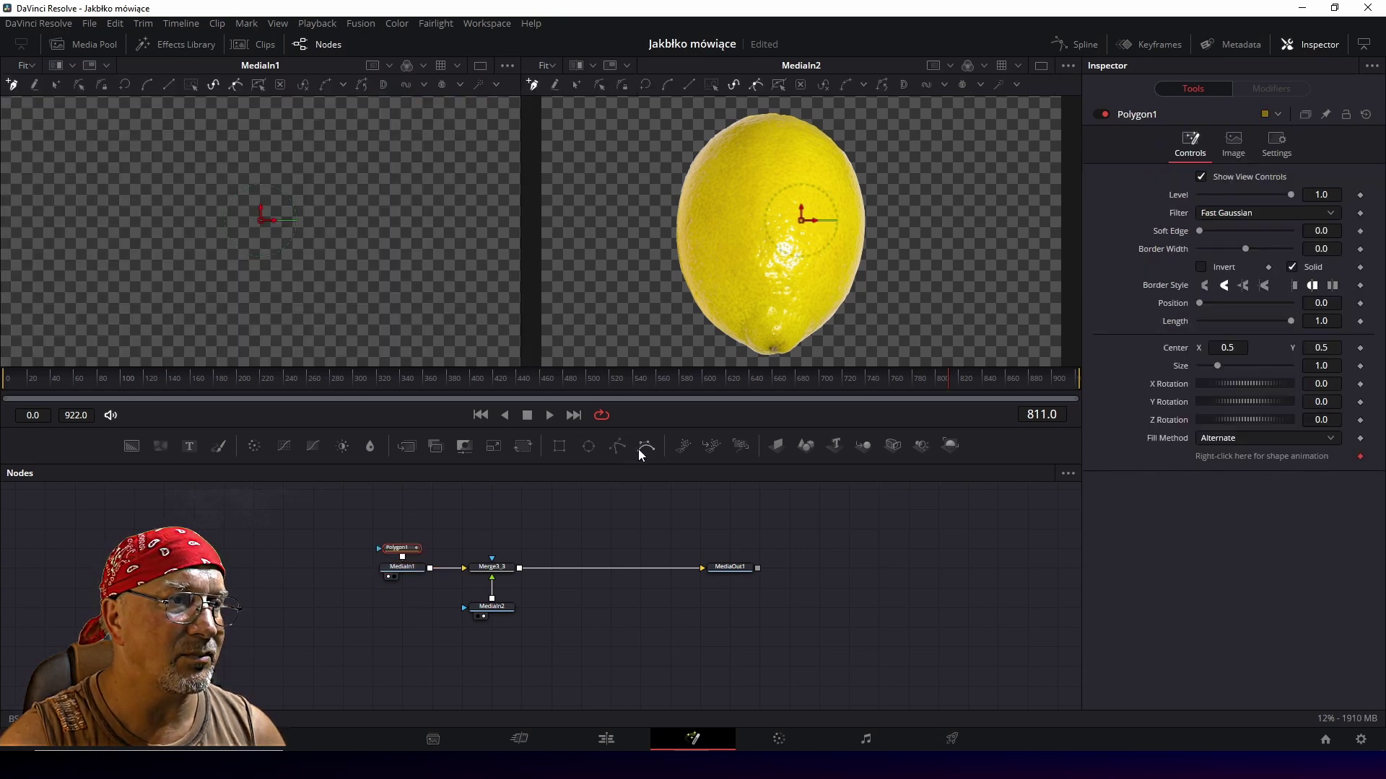
# Add two more Polygon masks and rearrange the whole node graph.
pyautogui.click(617, 447)
pyautogui.click(618, 448)
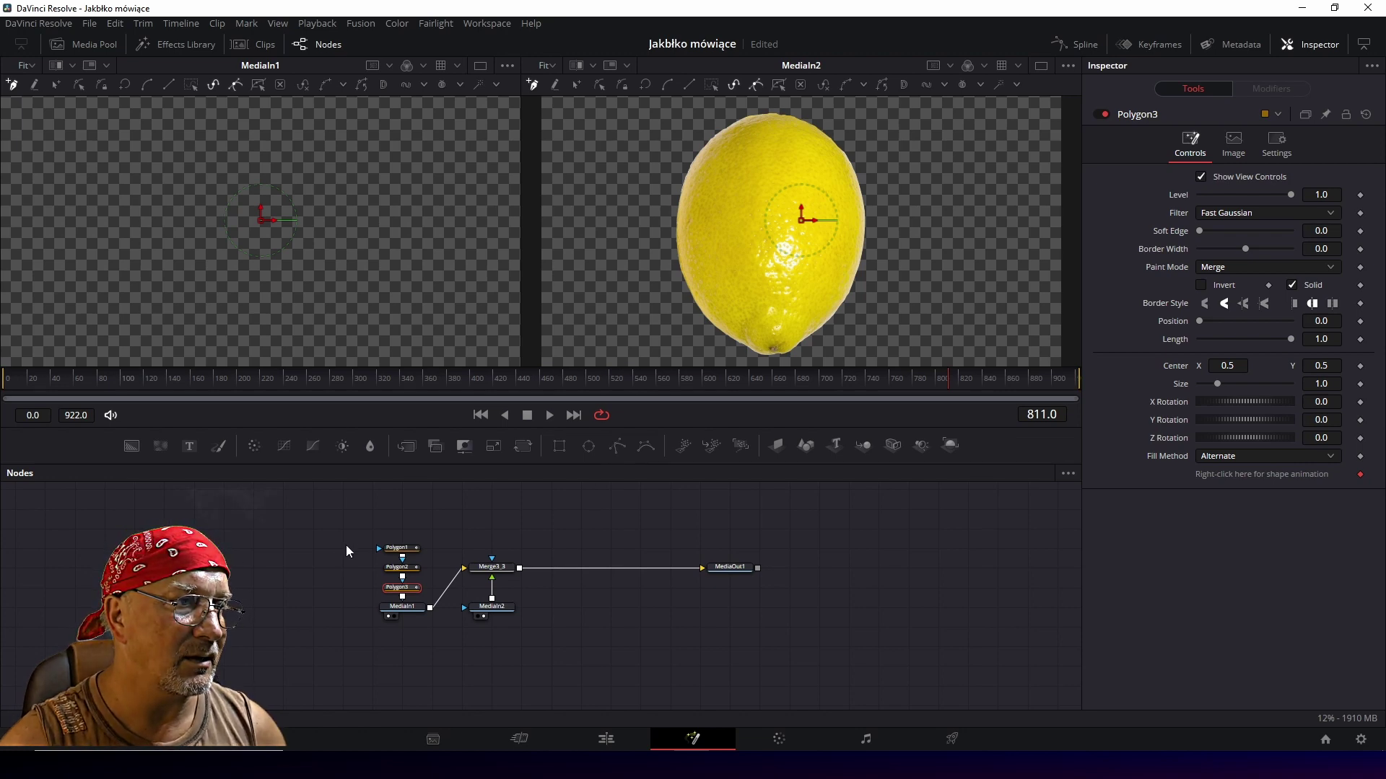
pyautogui.moveTo(347, 545)
pyautogui.mouseDown()
pyautogui.moveTo(429, 622)
pyautogui.moveTo(398, 575)
pyautogui.mouseUp()
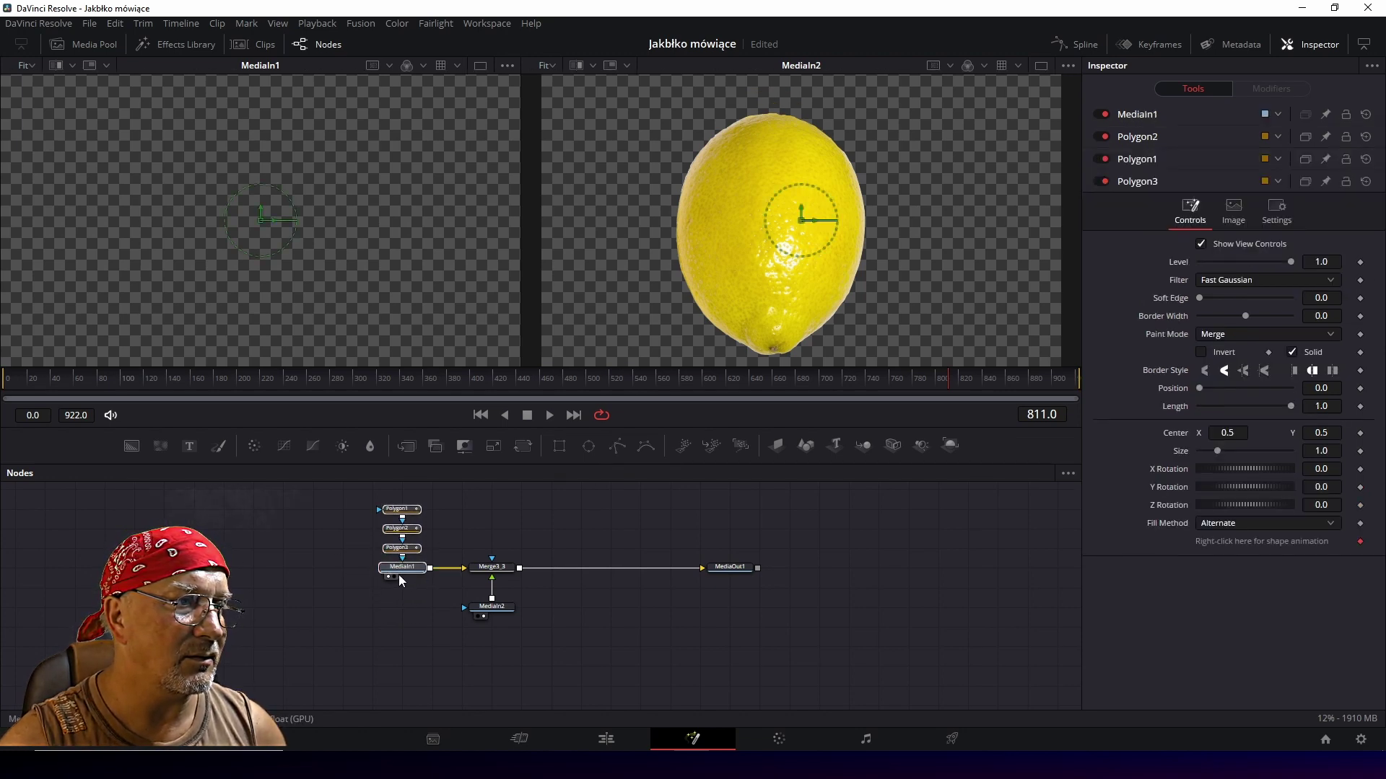
pyautogui.click(399, 574)
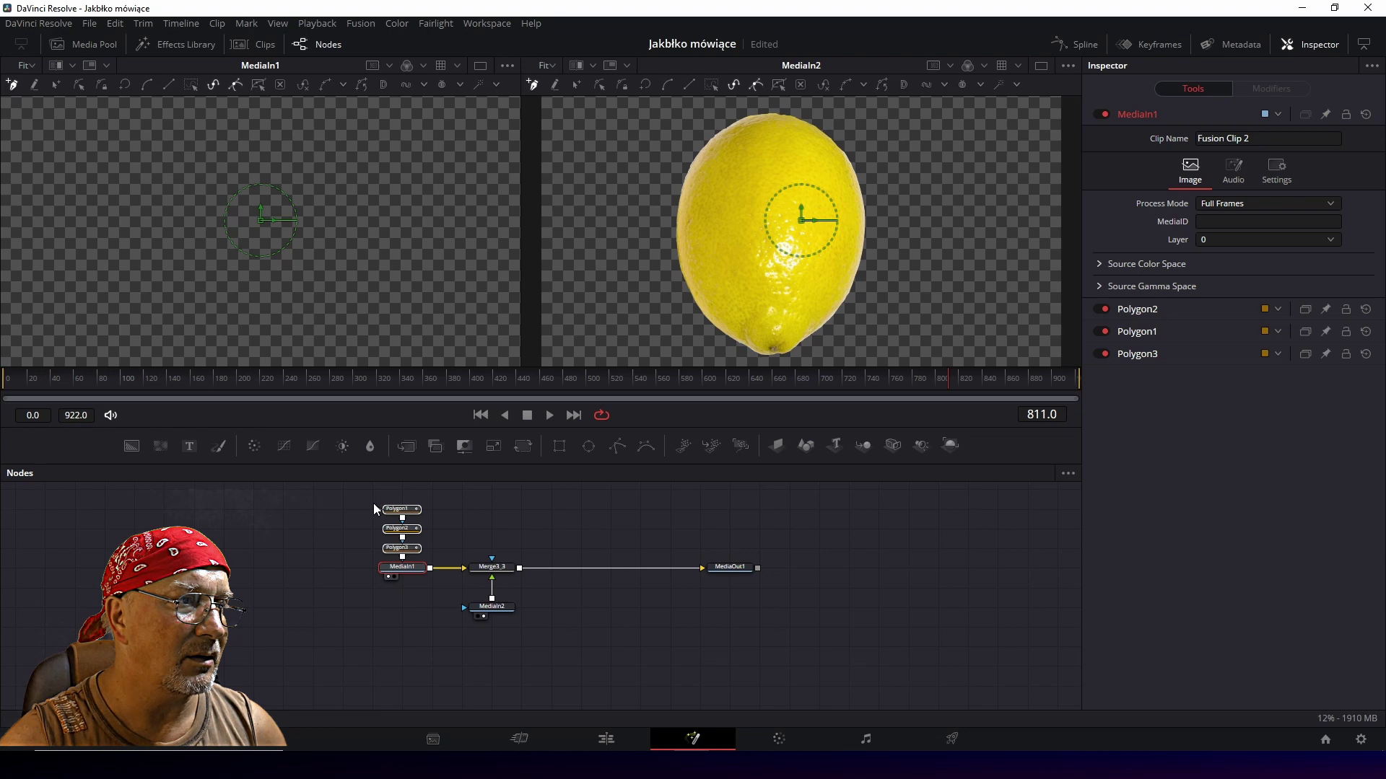
pyautogui.moveTo(373, 505); pyautogui.dragTo(425, 552)
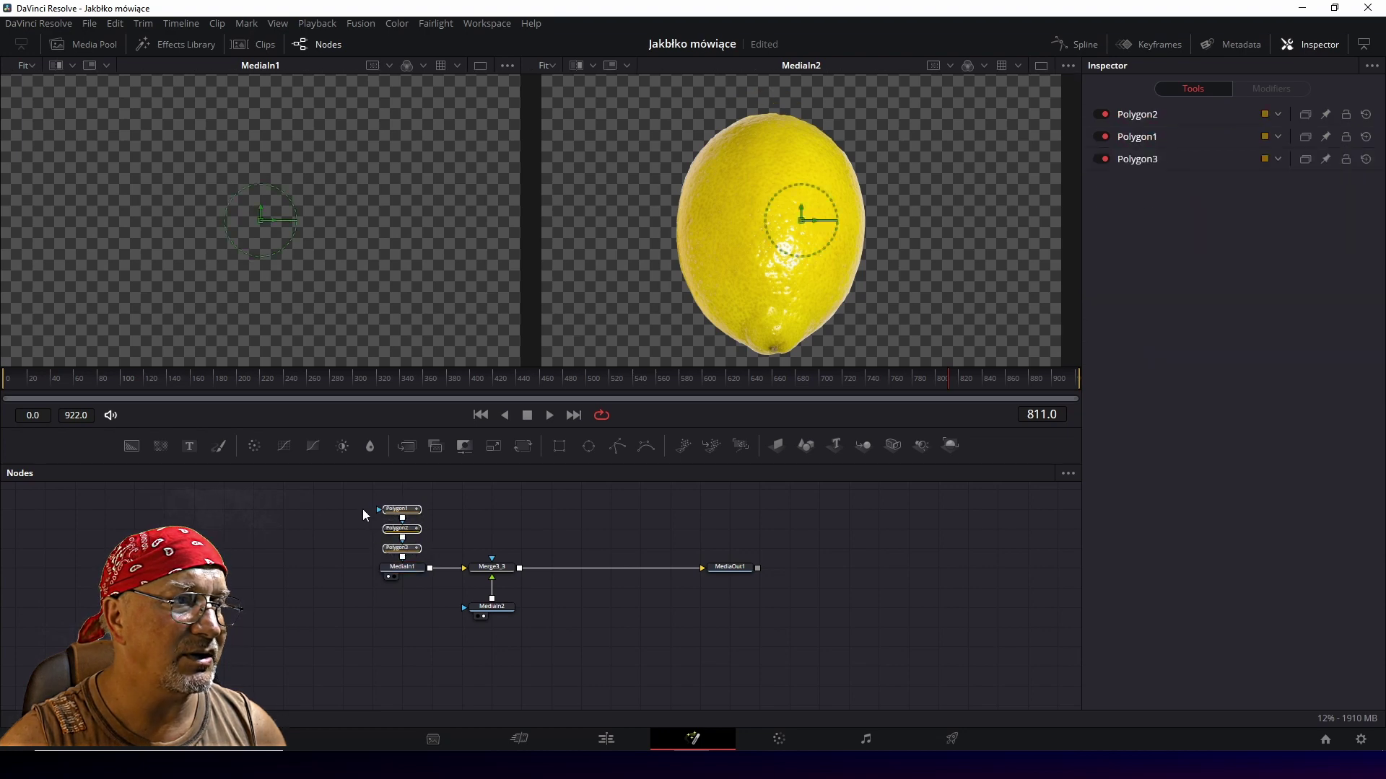
pyautogui.moveTo(369, 491)
pyautogui.mouseDown()
pyautogui.moveTo(423, 542)
pyautogui.moveTo(408, 494)
pyautogui.mouseUp()
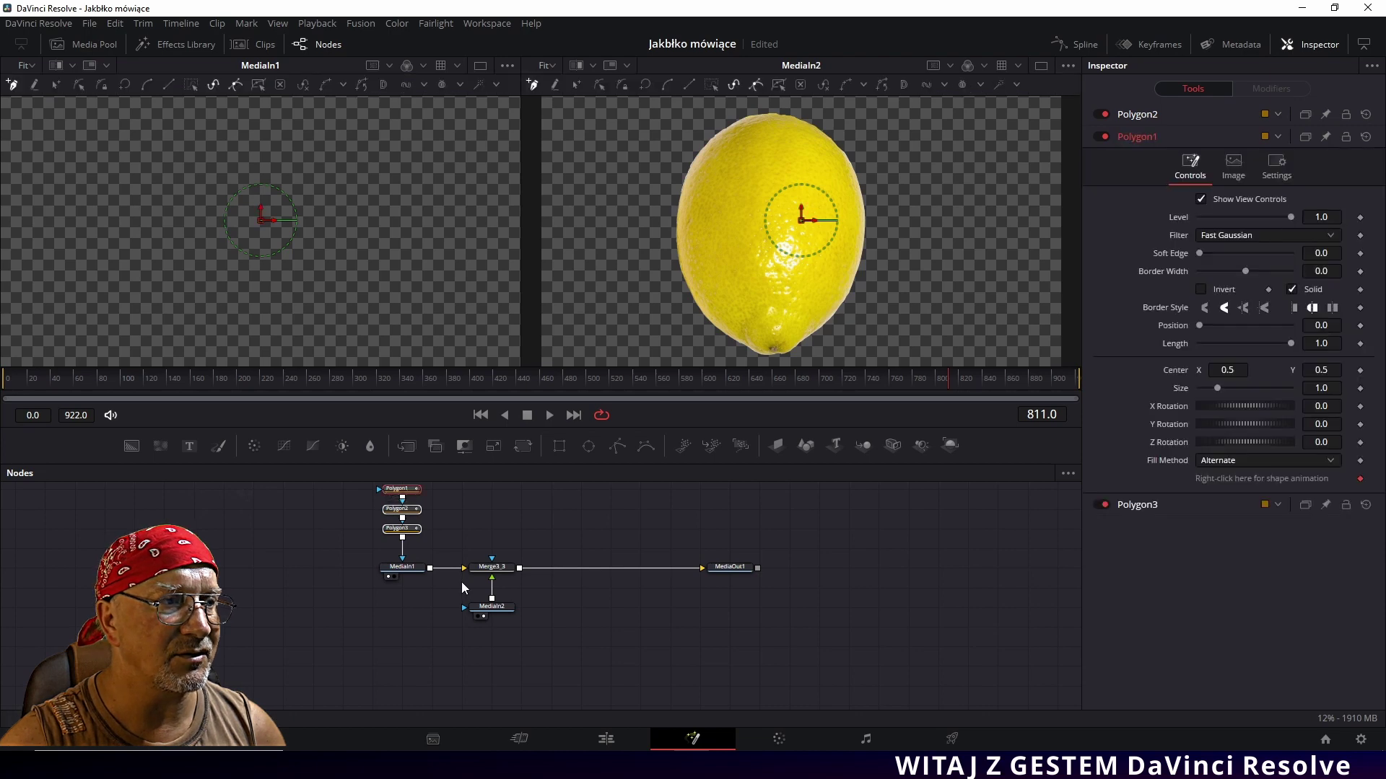
pyautogui.moveTo(816, 508); pyautogui.dragTo(334, 630)
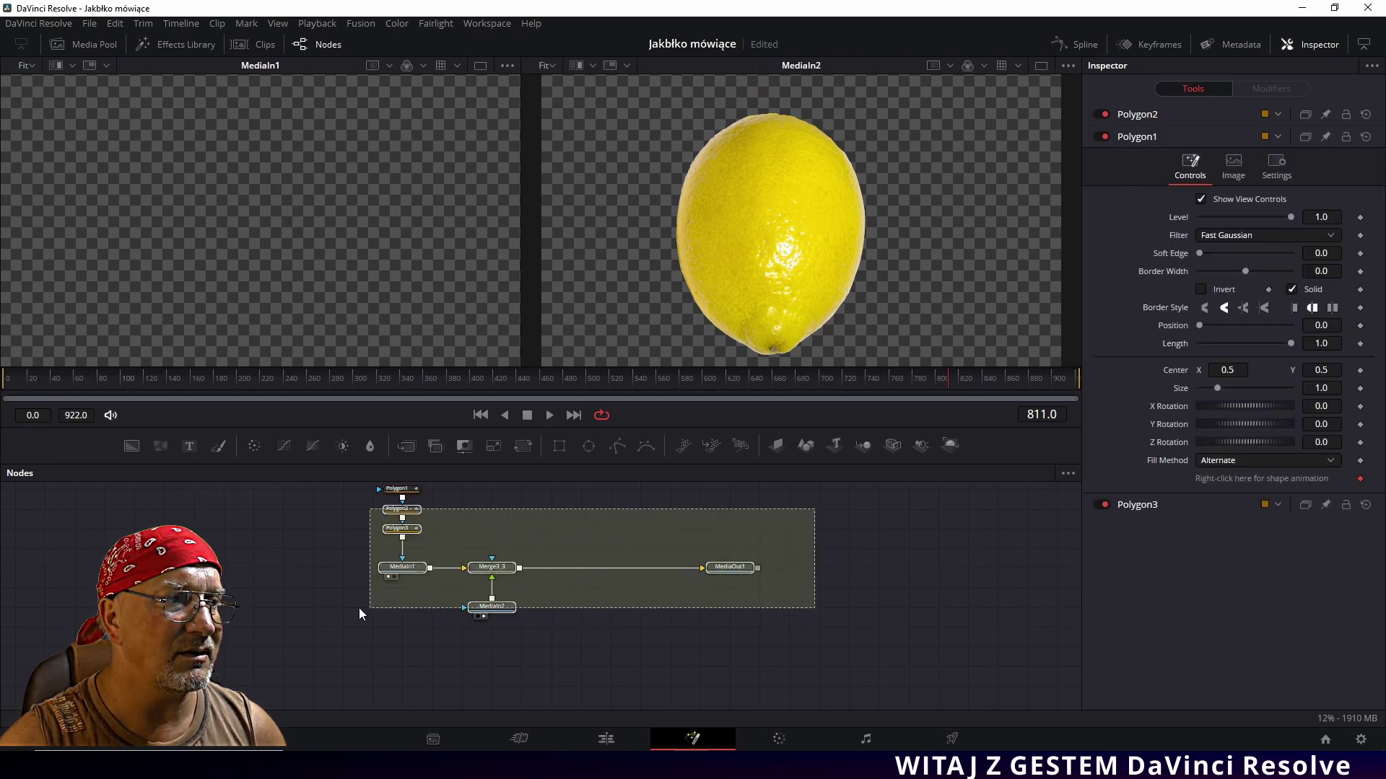
pyautogui.moveTo(827, 641); pyautogui.dragTo(280, 482)
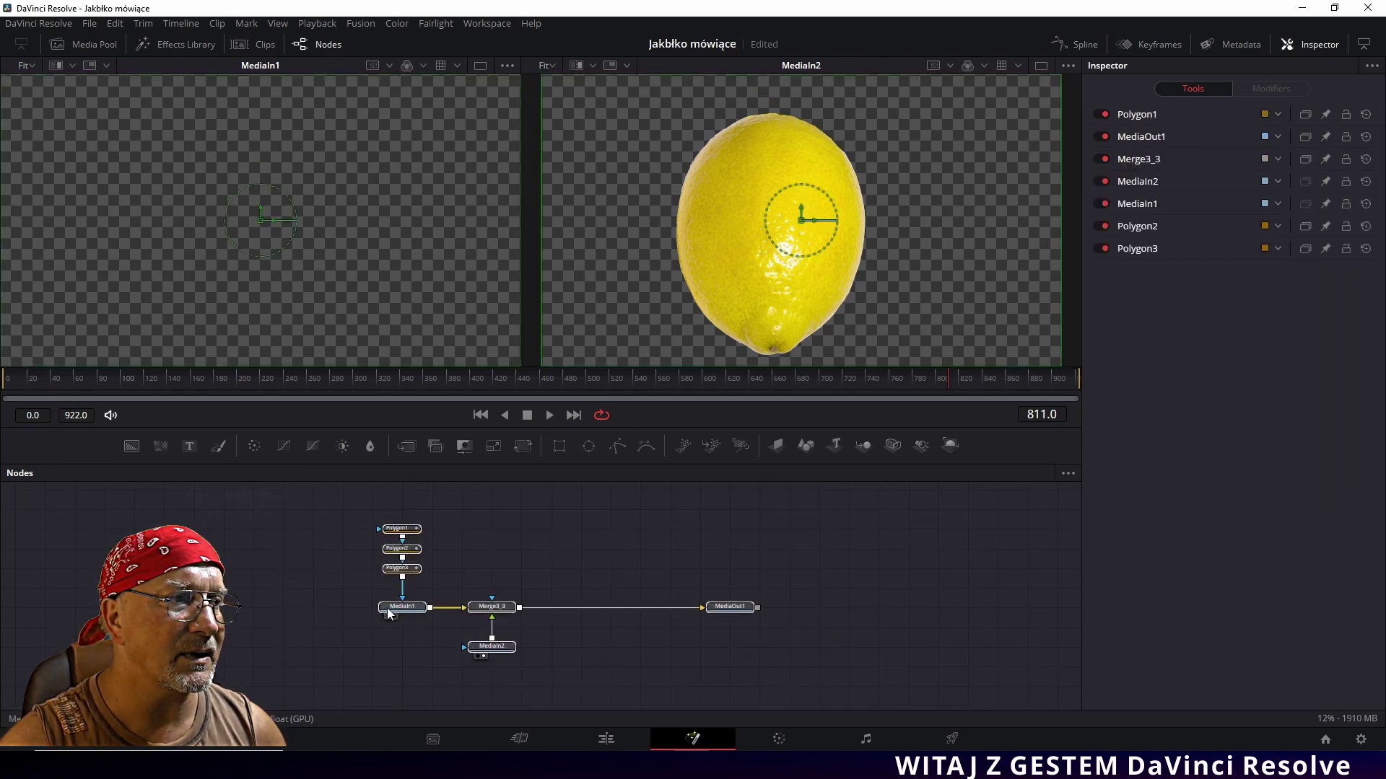
pyautogui.click(437, 589)
# Test wiring Polygon3 as MediaIn1's mask, remove the link, and start renaming Polygon1.
pyautogui.moveTo(404, 601); pyautogui.dragTo(423, 587)
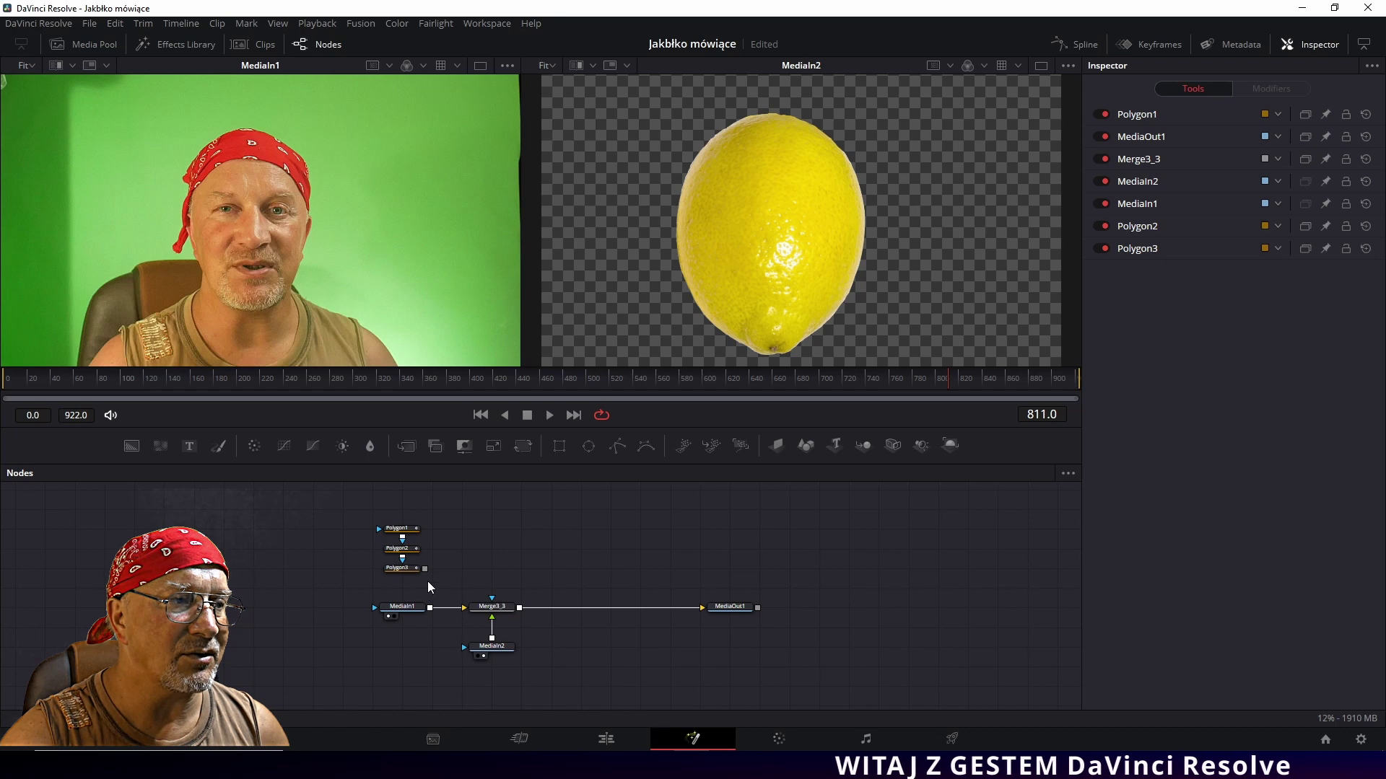
pyautogui.moveTo(424, 570); pyautogui.dragTo(412, 610)
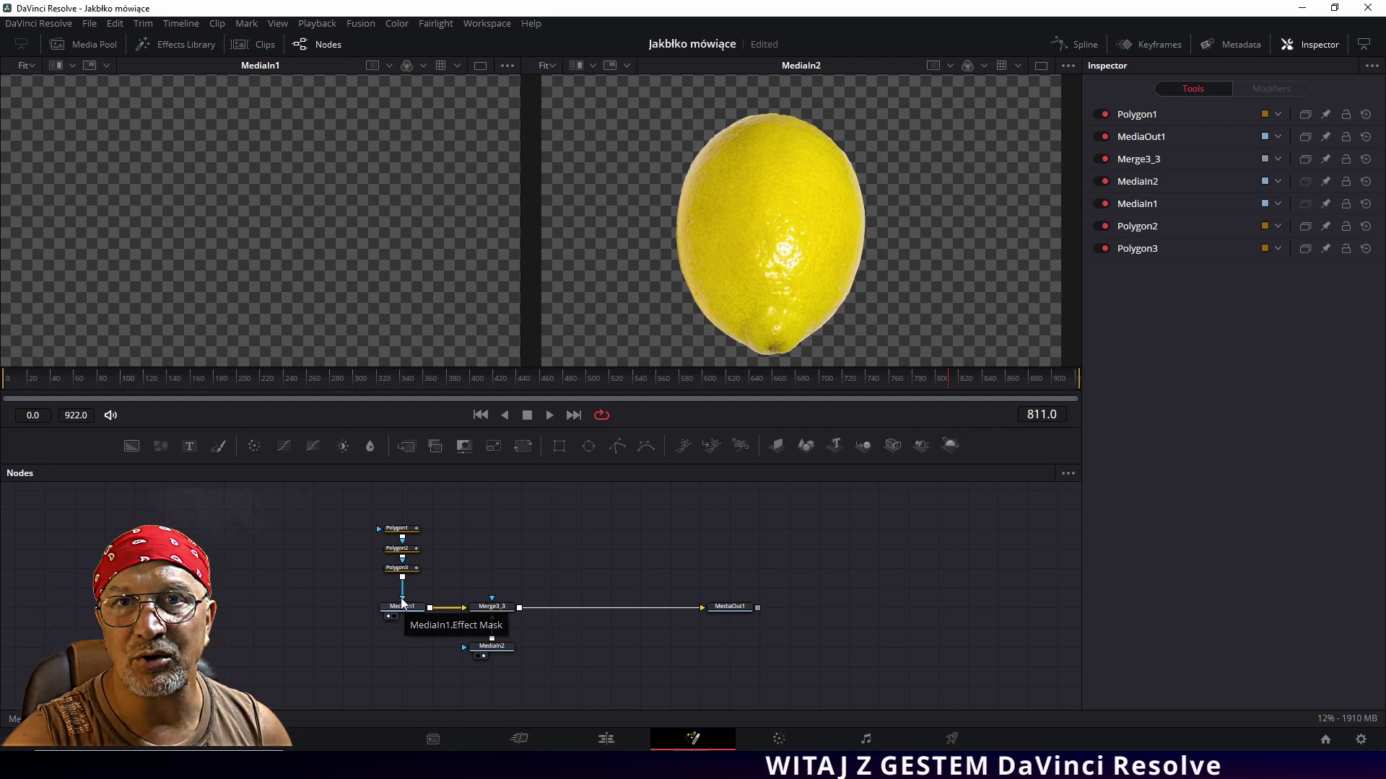
pyautogui.moveTo(403, 604); pyautogui.dragTo(425, 579)
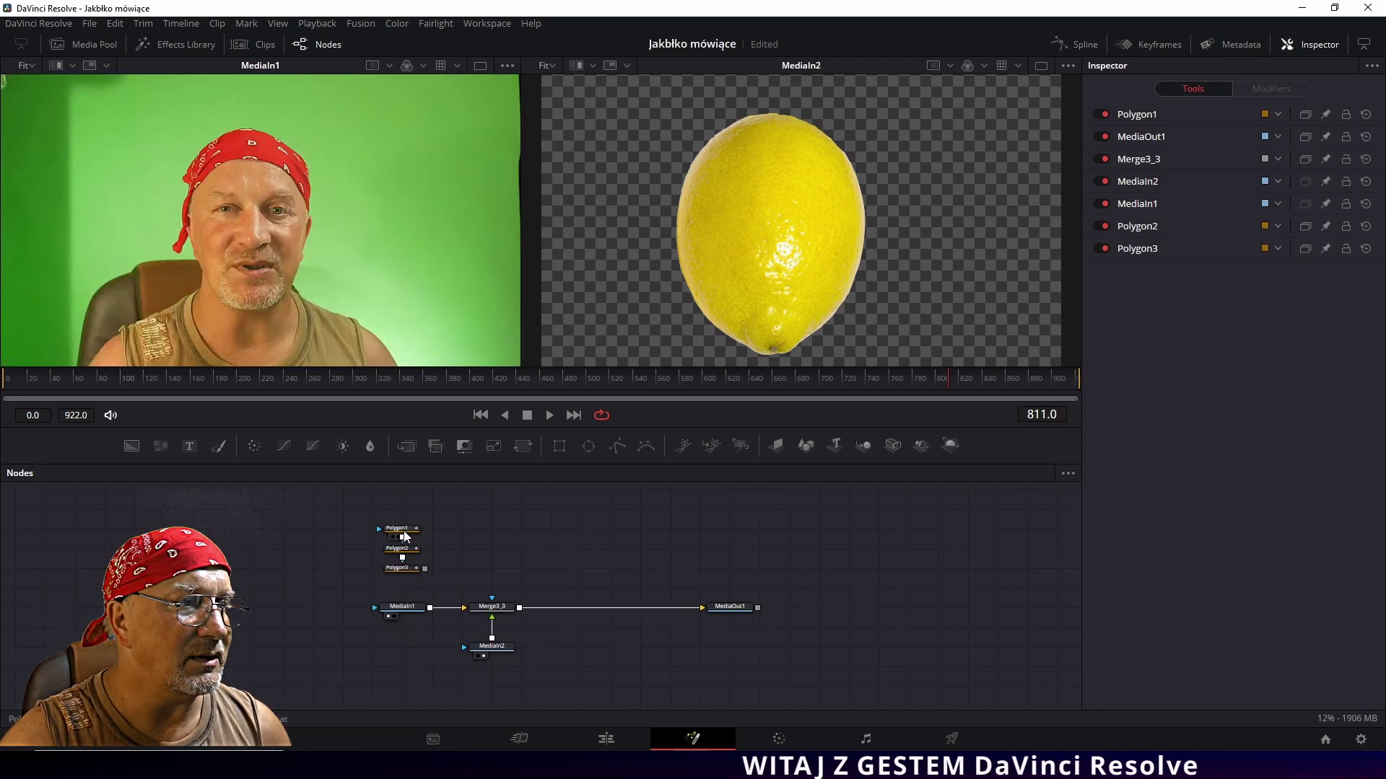
pyautogui.click(403, 531)
pyautogui.press('F2')
pyautogui.write('okol')
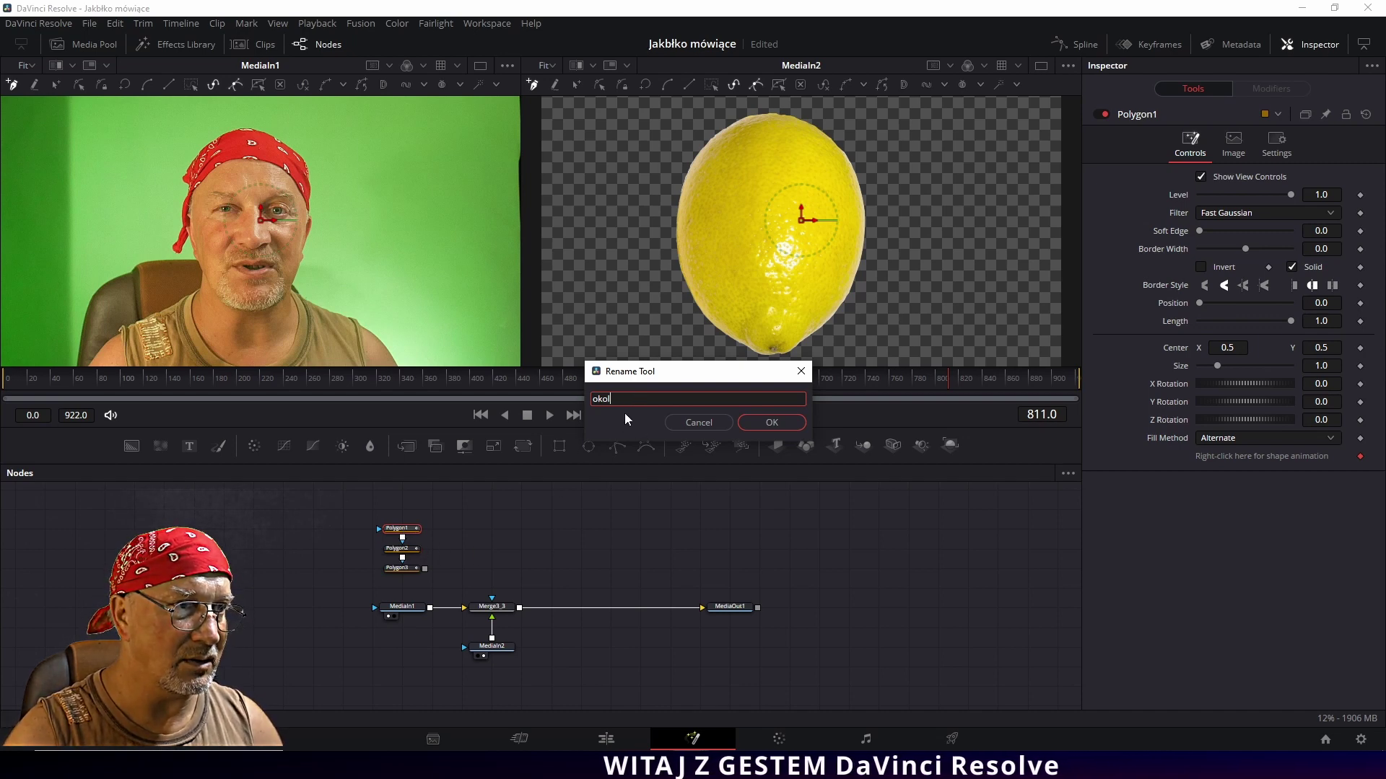
# Name Polygon1 okol, Polygon2 okoP and Polygon3 buzia, then reselect okol.
pyautogui.press('Return')
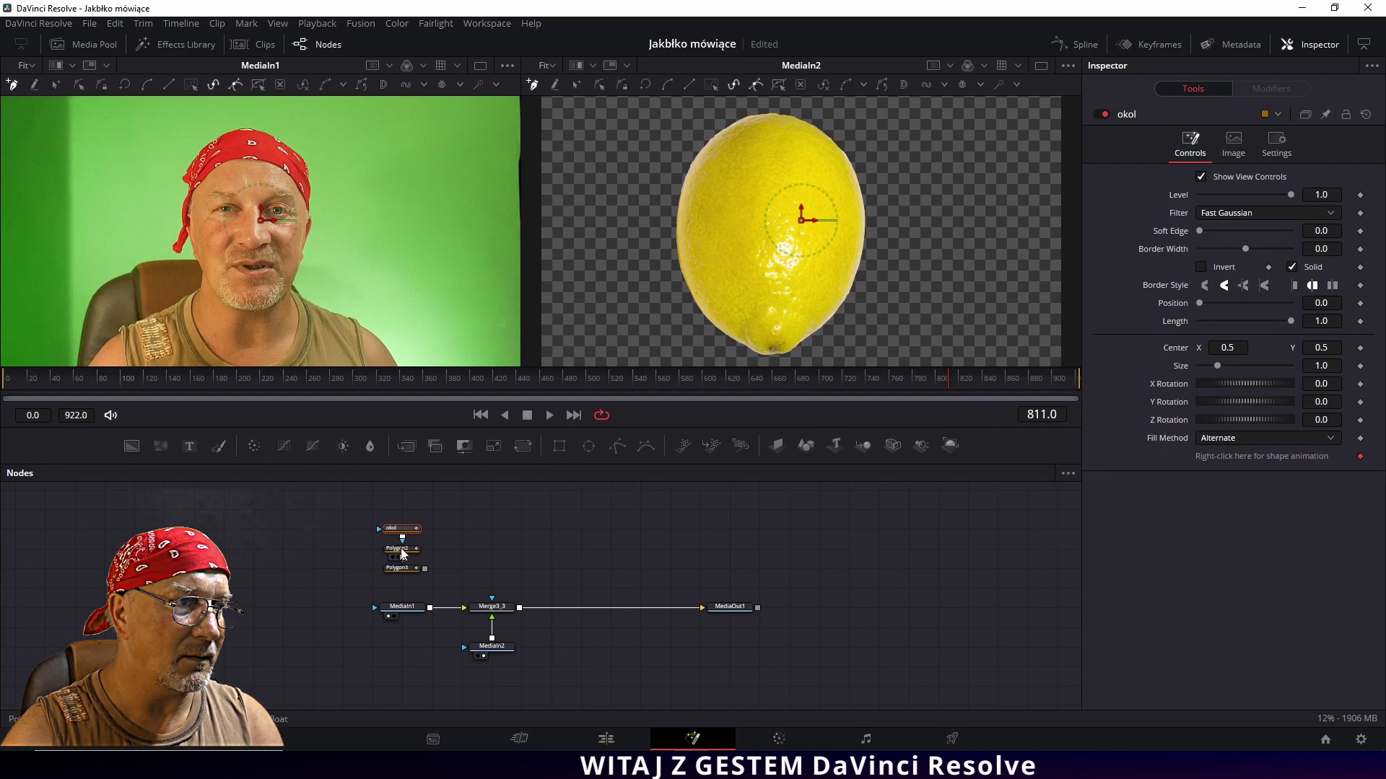
pyautogui.click(400, 549)
pyautogui.press('F2')
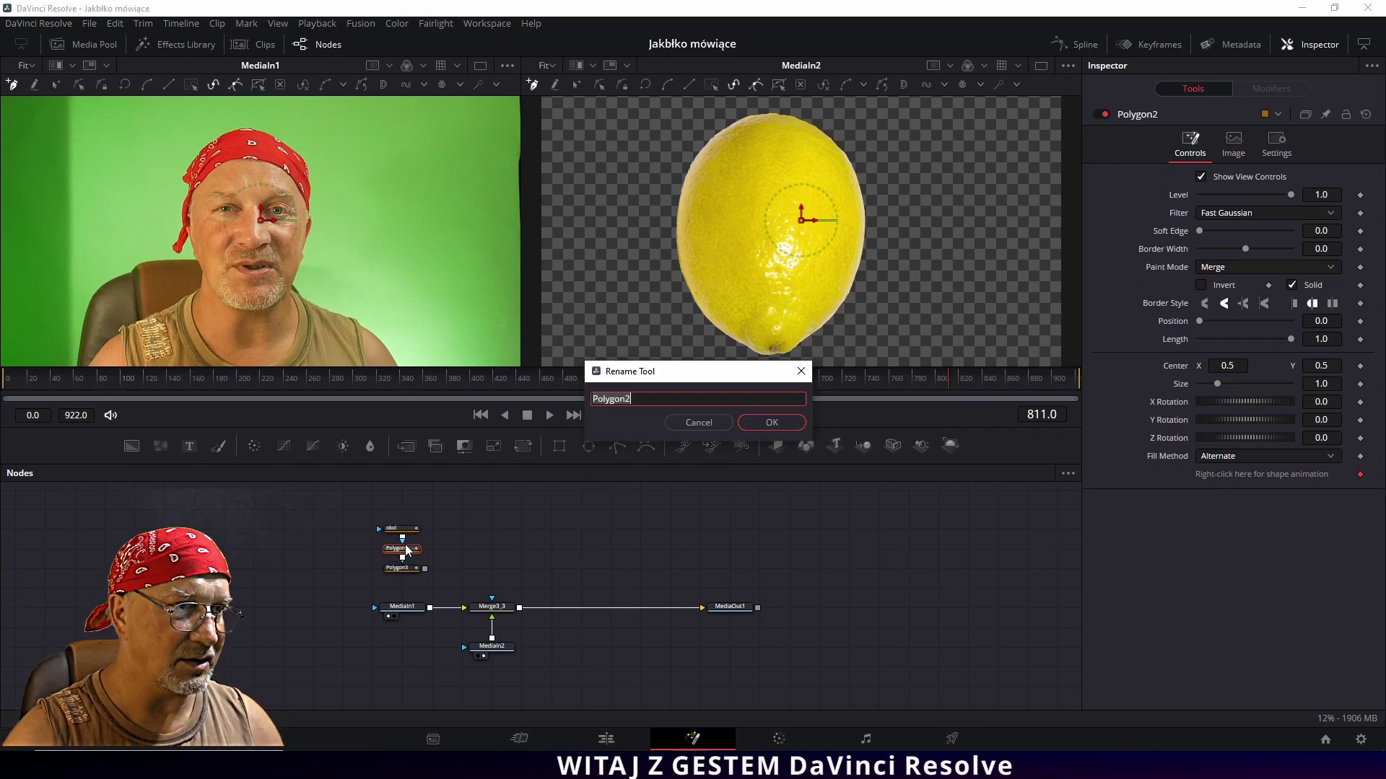
pyautogui.write('okoP')
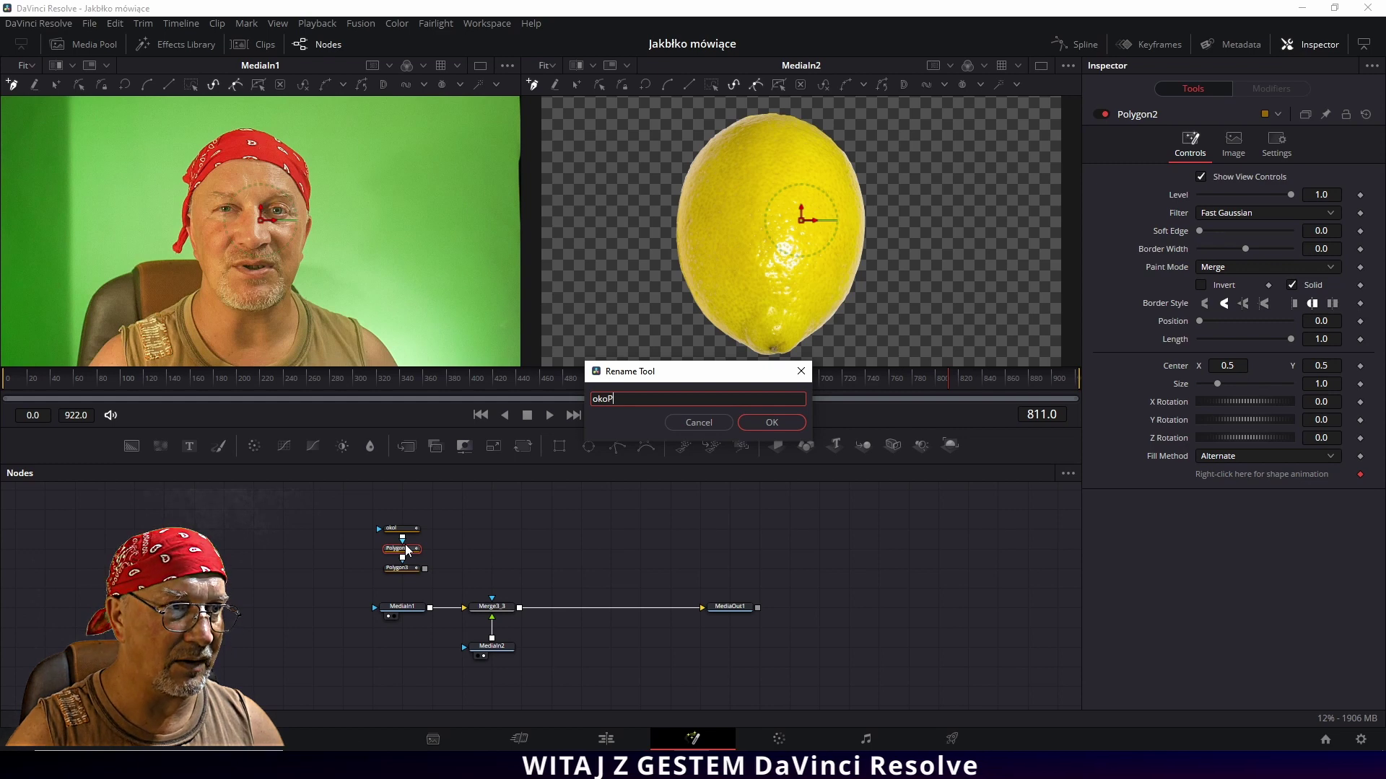
pyautogui.press('Return')
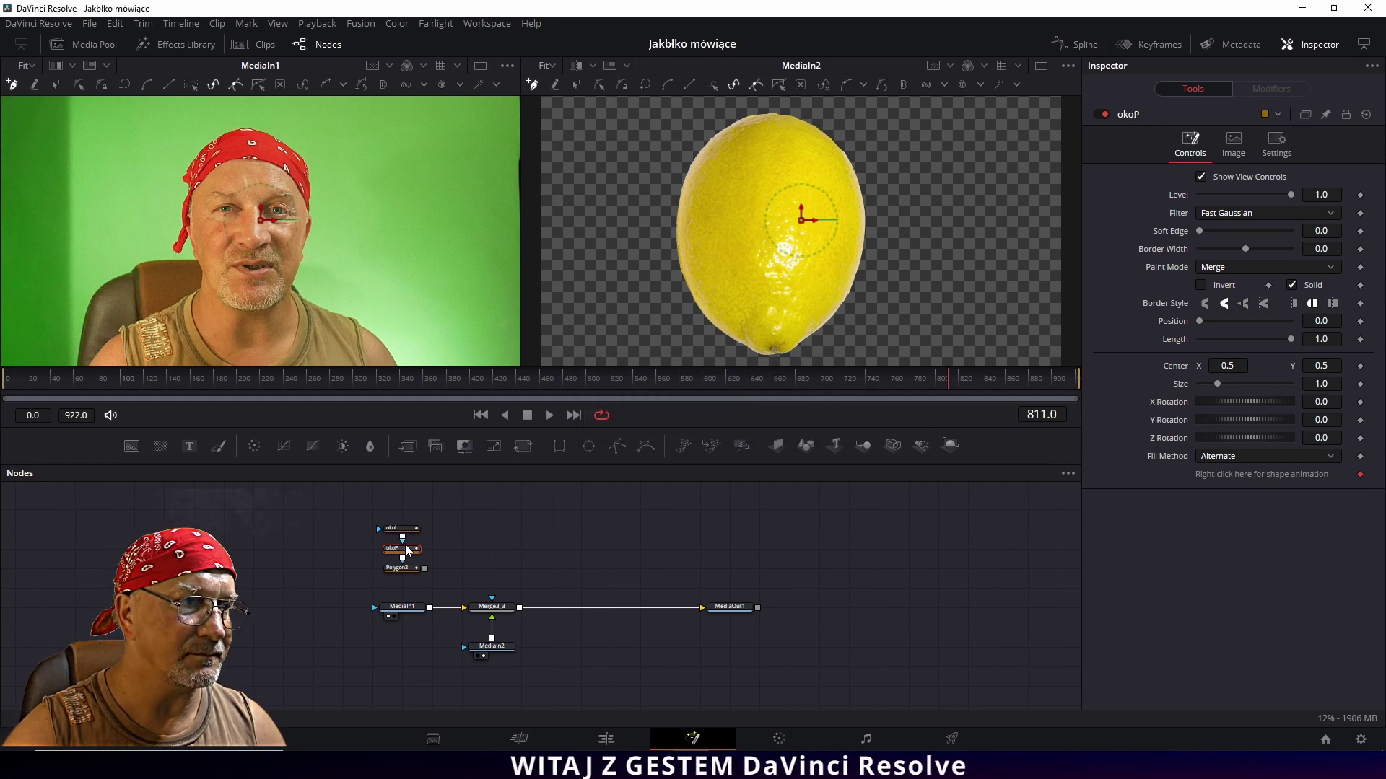
pyautogui.click(398, 570)
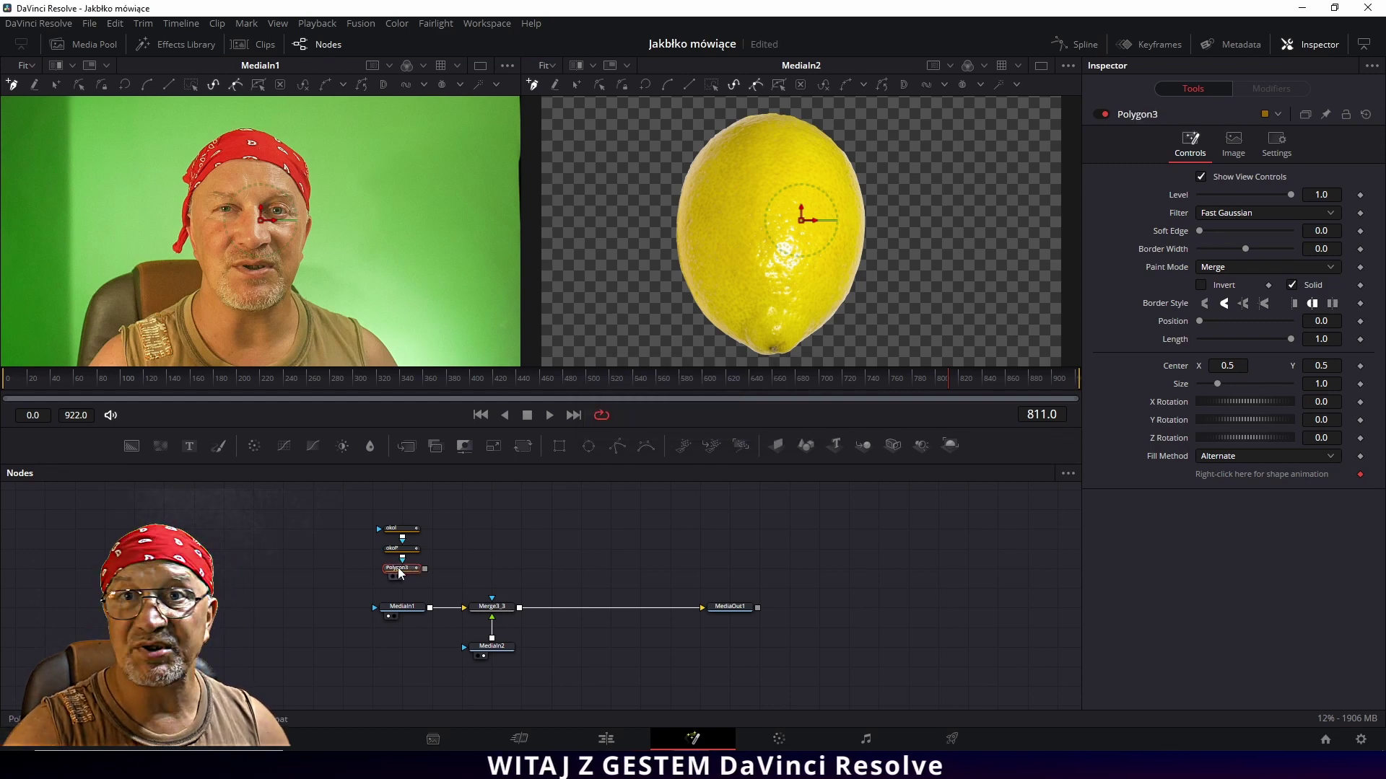
pyautogui.press('F2')
pyautogui.write('buzi')
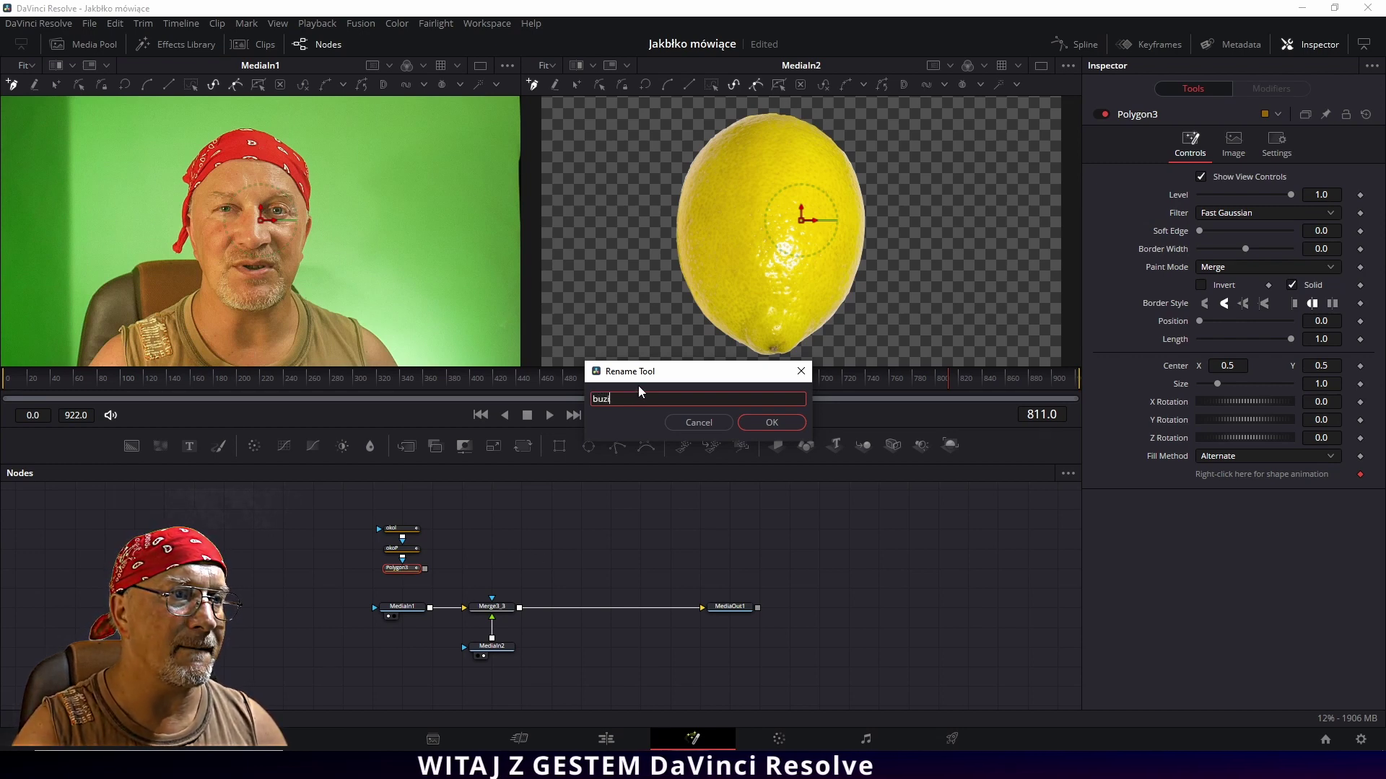
pyautogui.write('a')
pyautogui.press('Return')
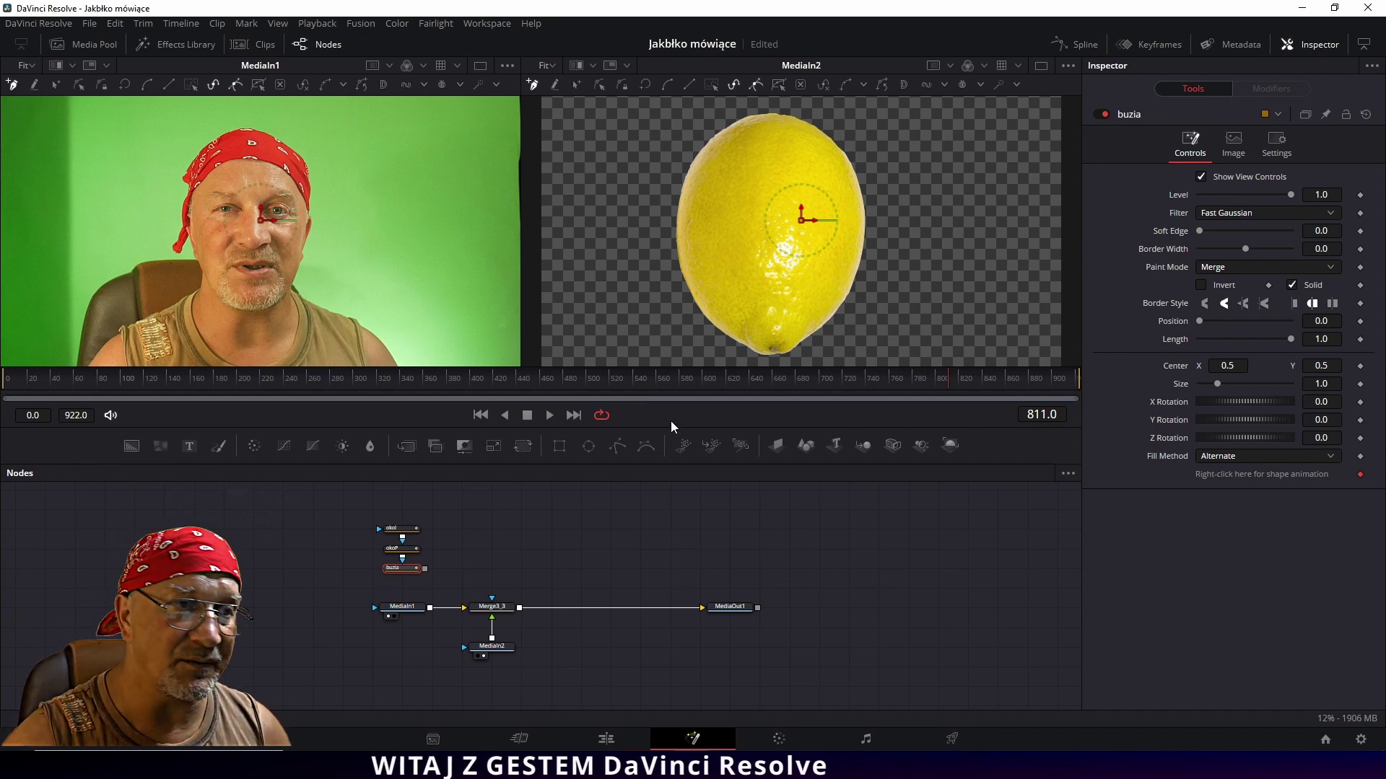
pyautogui.click(404, 533)
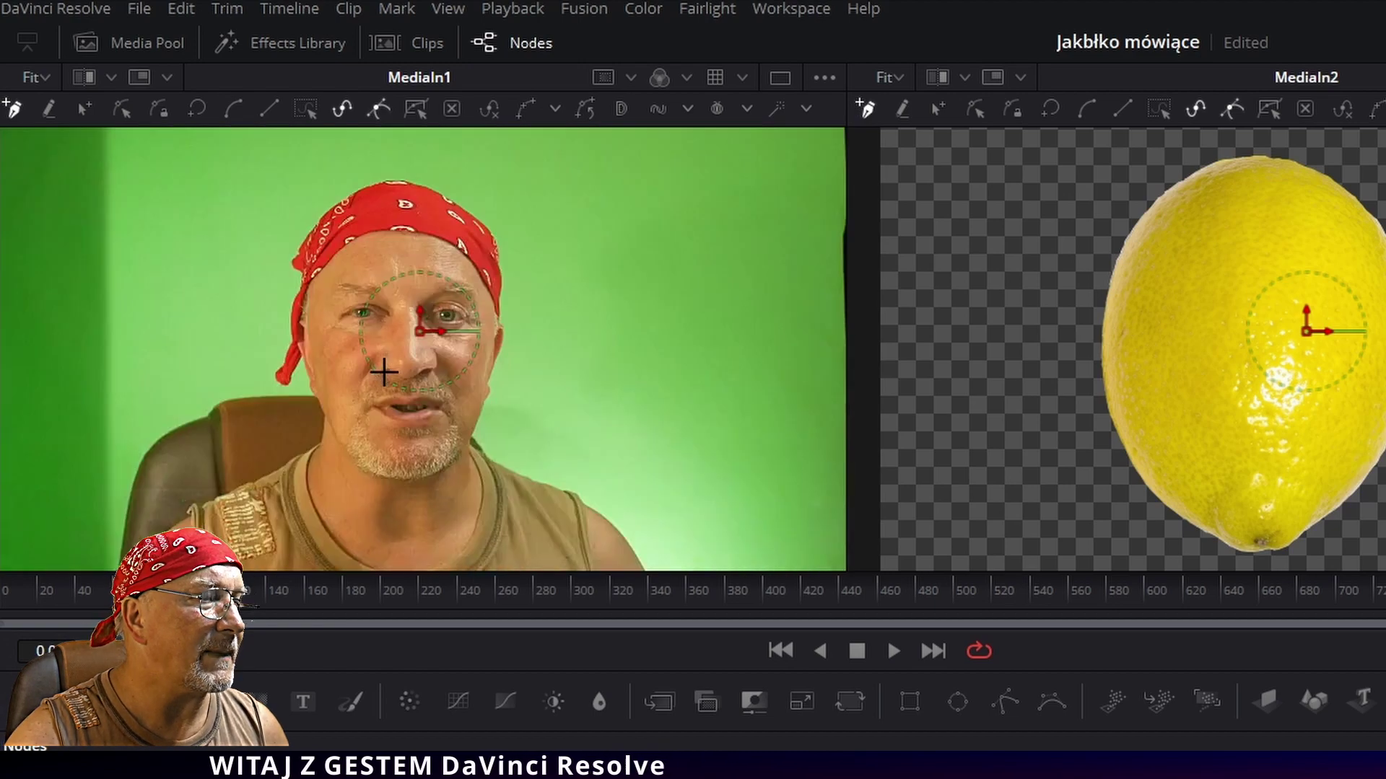
# Frame the eyes and trace a closed polygon around the left eye in the okol mask.
pyautogui.scroll(-2, 366, 371)
pyautogui.scroll(2, 383, 332)
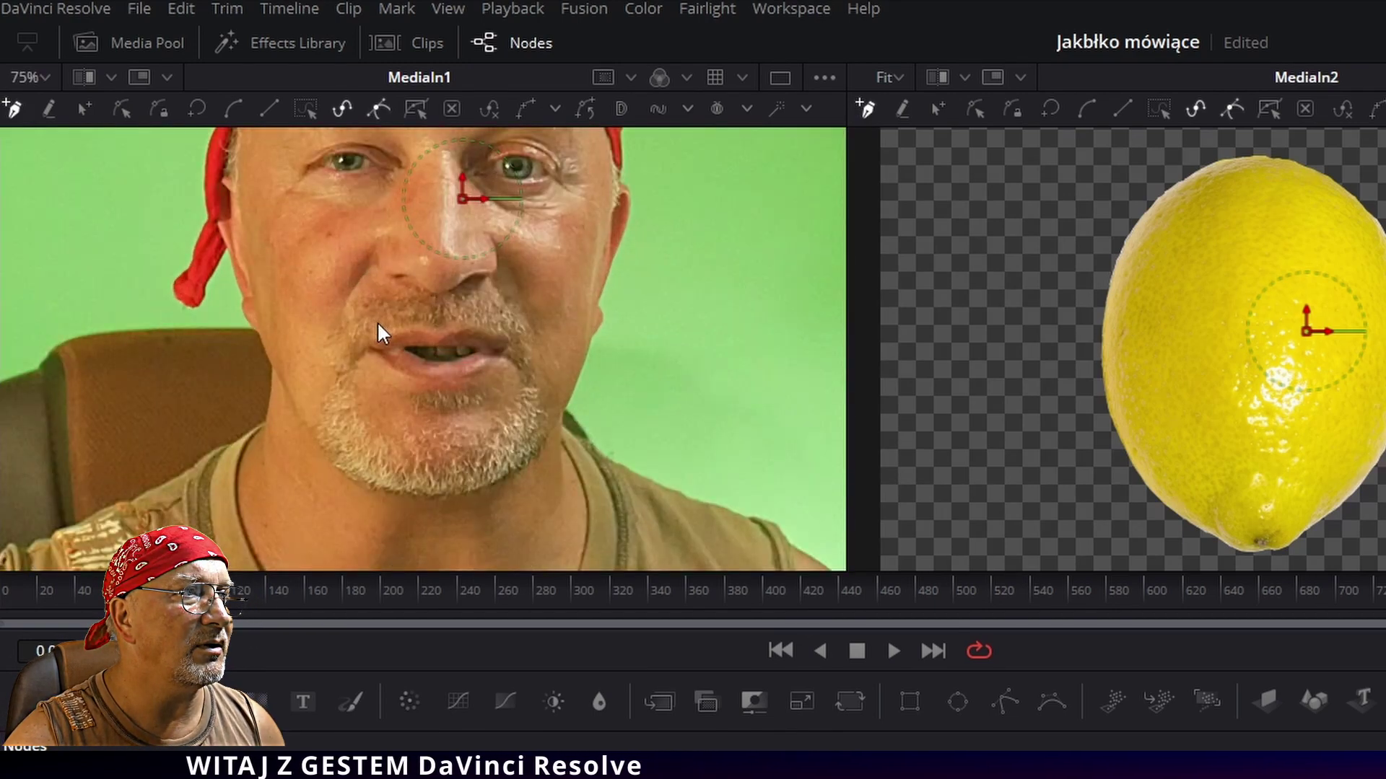
pyautogui.moveTo(782, 677); pyautogui.dragTo(783, 750)
pyautogui.scroll(1, 256, 441)
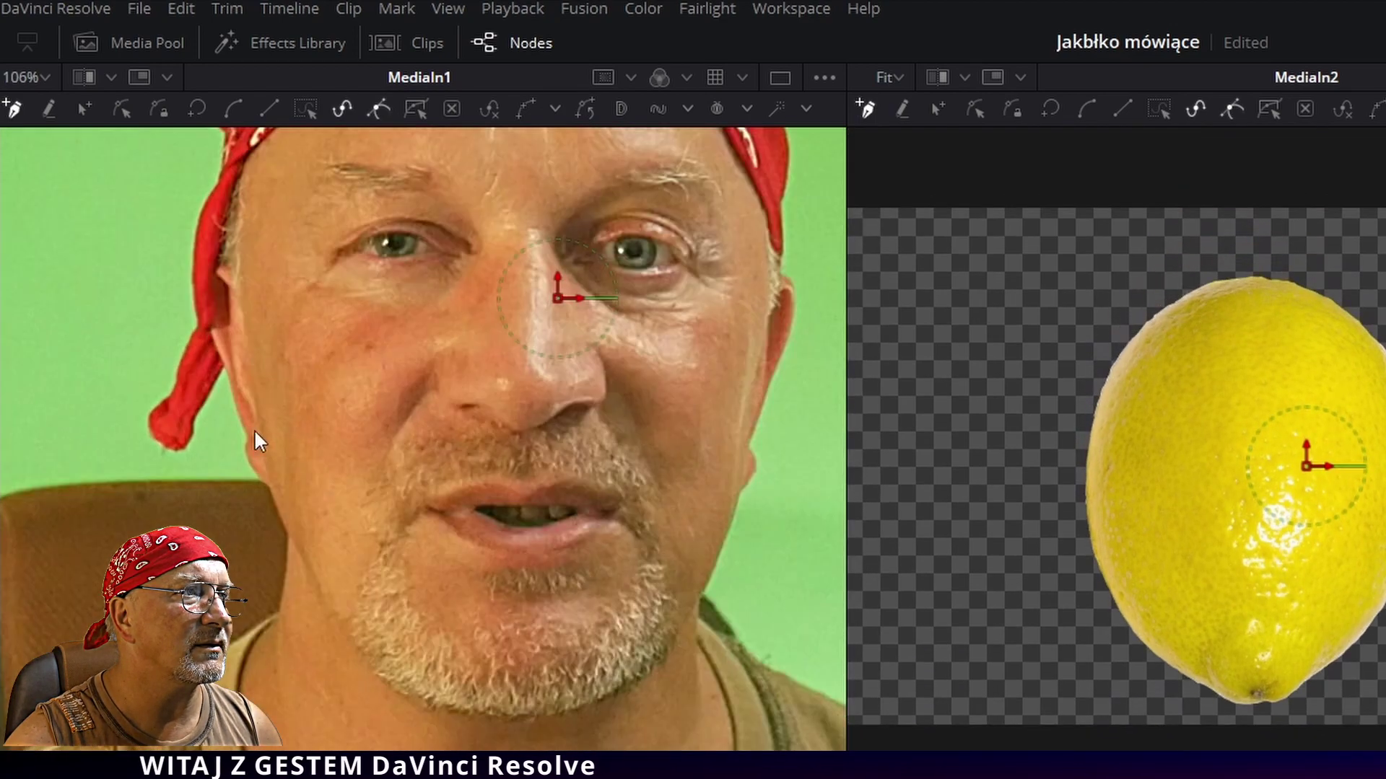
pyautogui.moveTo(399, 387); pyautogui.dragTo(356, 530)
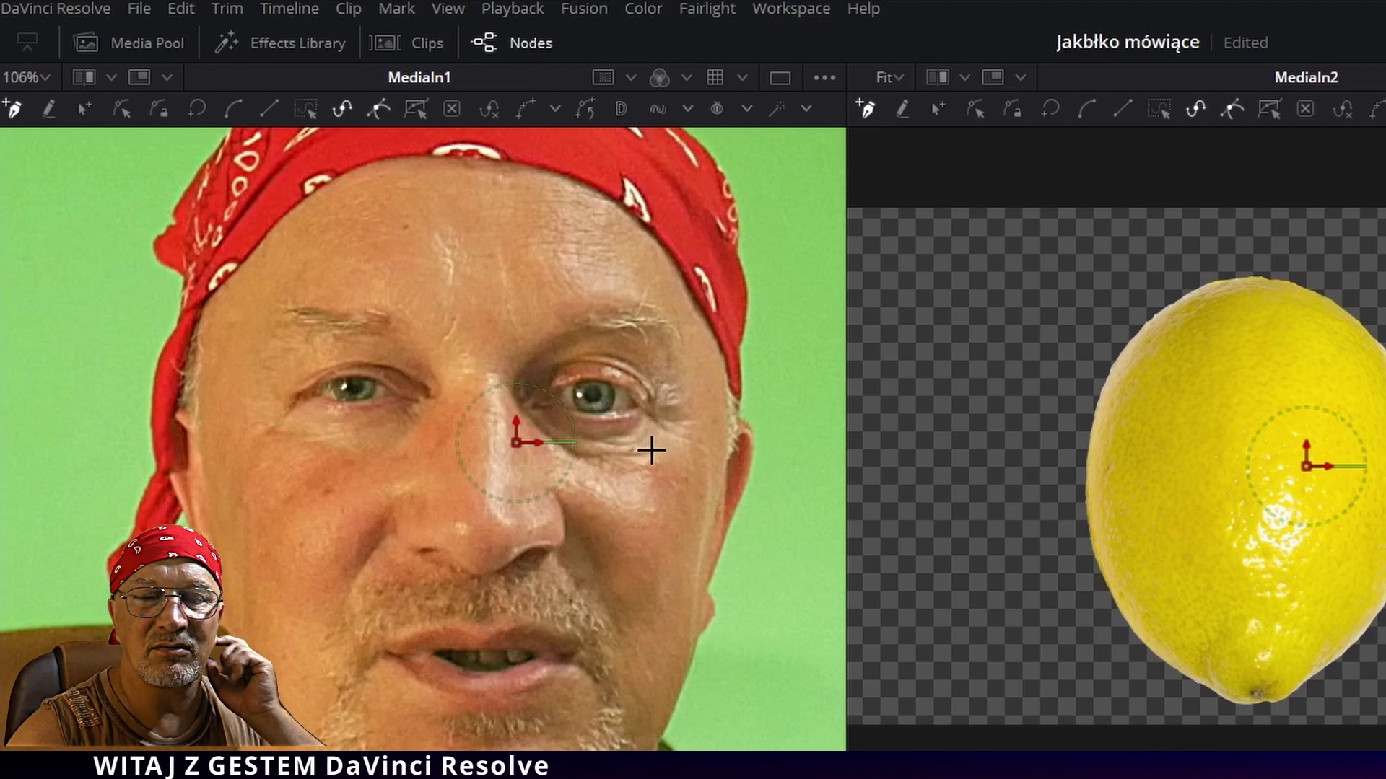
pyautogui.click(442, 344)
pyautogui.click(428, 323)
pyautogui.click(386, 312)
pyautogui.click(348, 303)
pyautogui.click(319, 310)
pyautogui.click(299, 311)
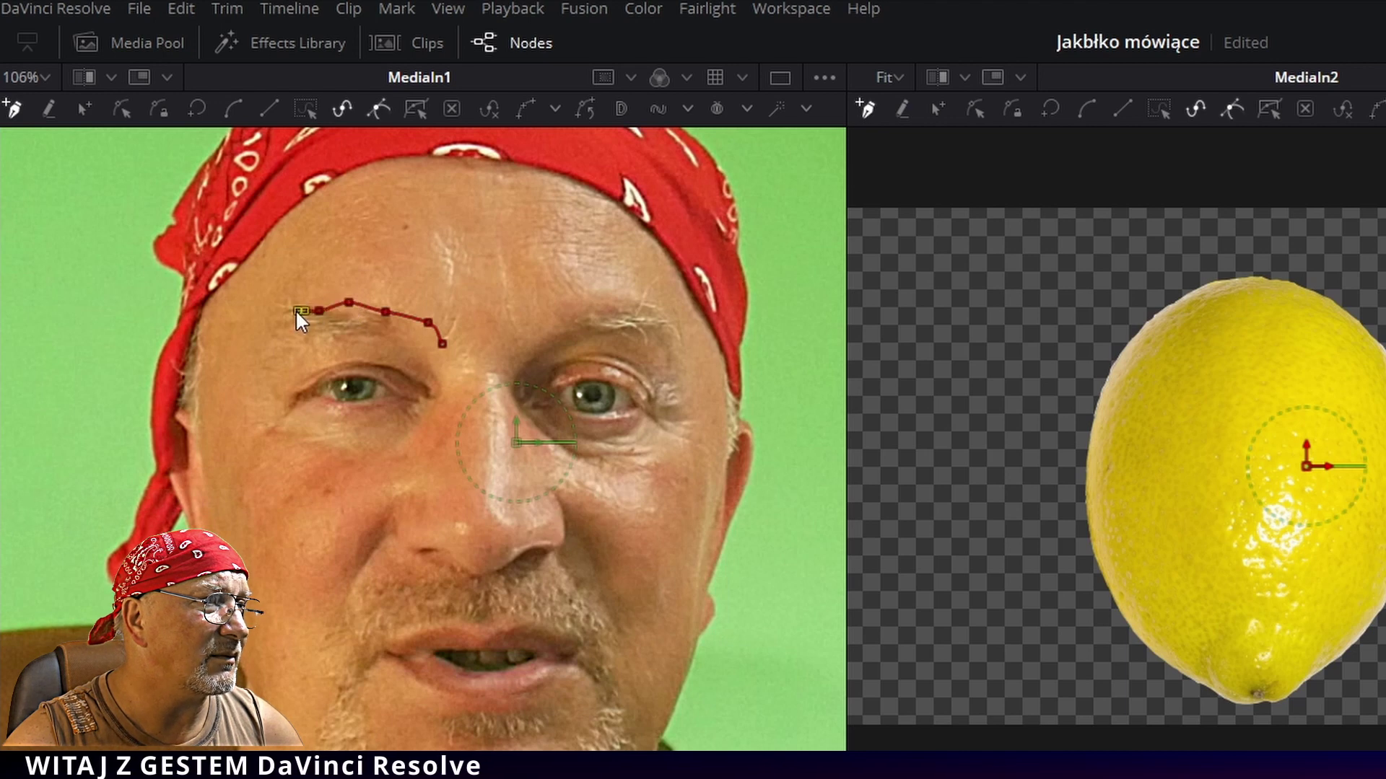
pyautogui.click(282, 335)
pyautogui.click(258, 410)
pyautogui.click(271, 439)
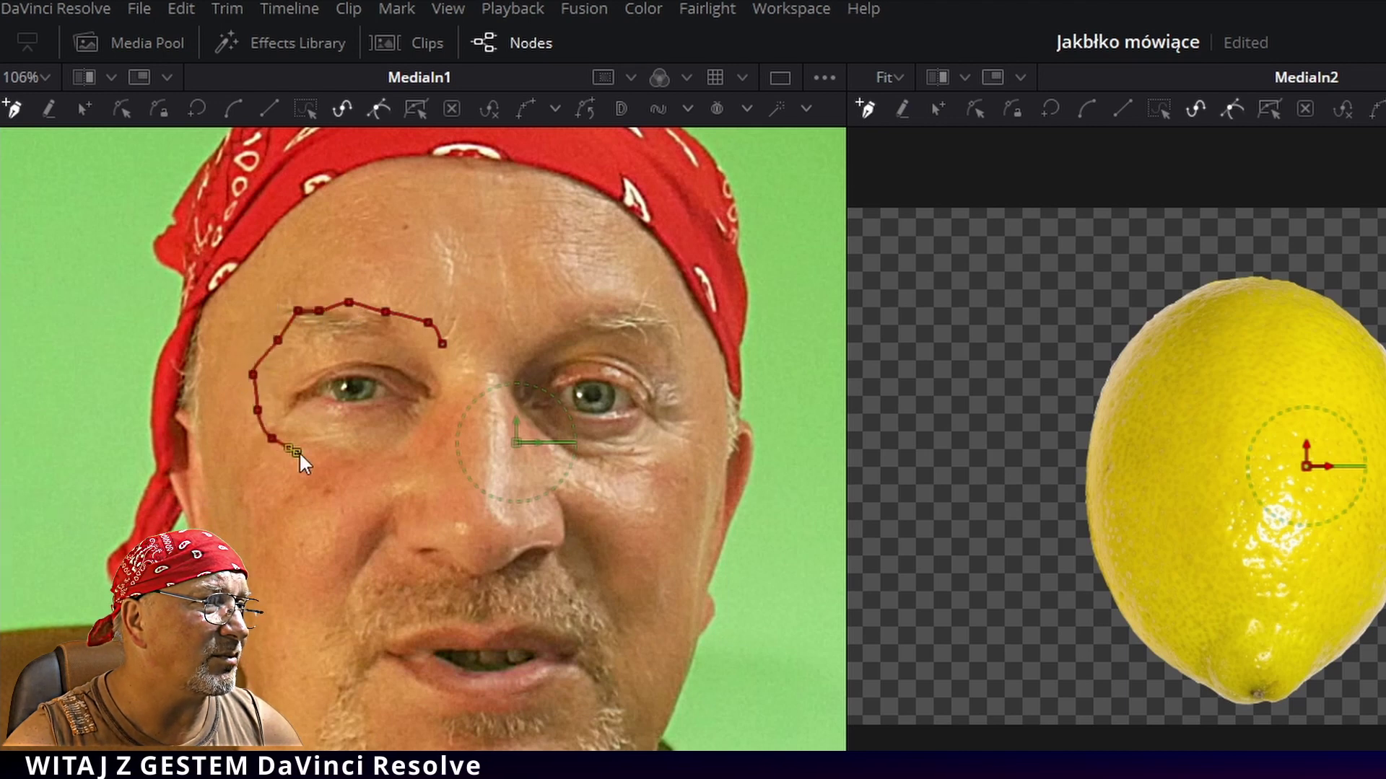
pyautogui.click(388, 448)
pyautogui.click(411, 438)
pyautogui.click(426, 421)
pyautogui.click(442, 395)
pyautogui.click(442, 344)
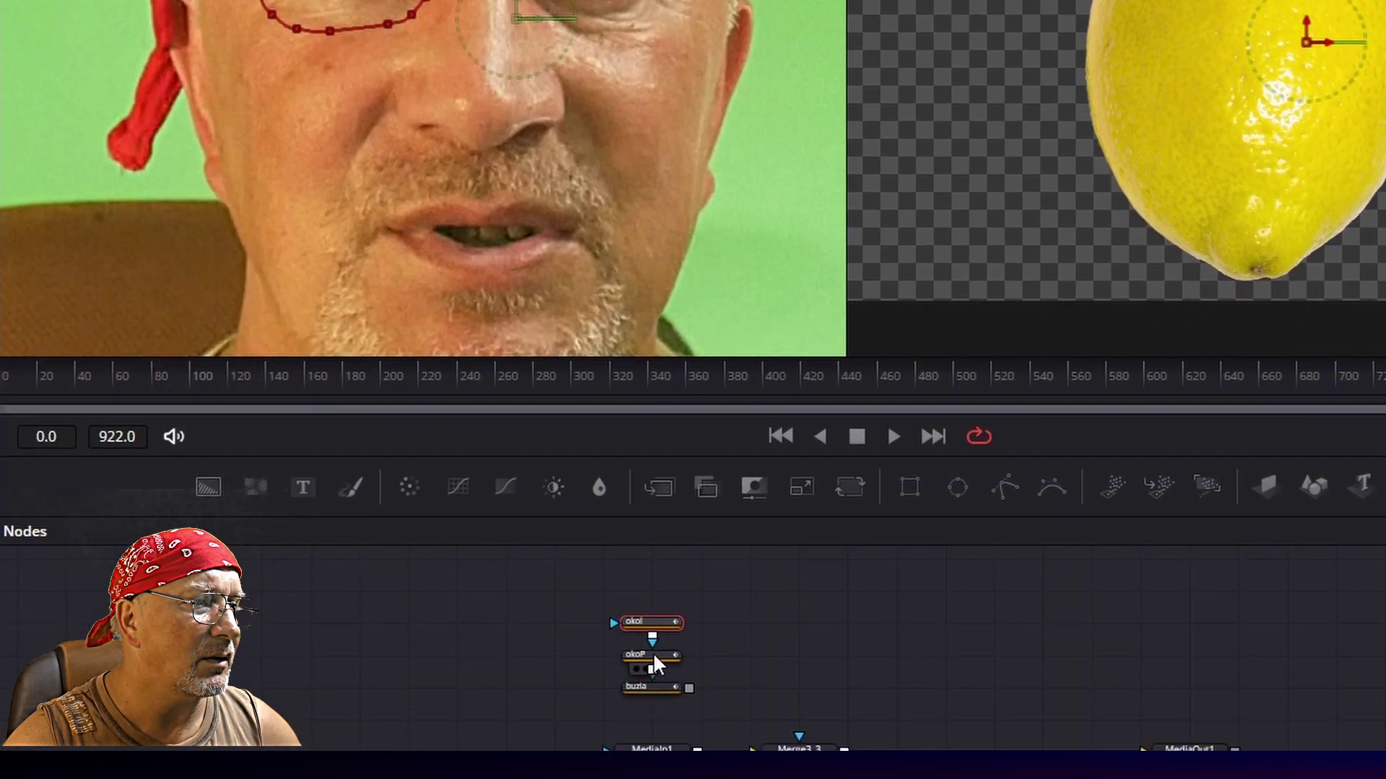
# Trace a closed polygon around the right eye in the okoP mask.
pyautogui.click(654, 659)
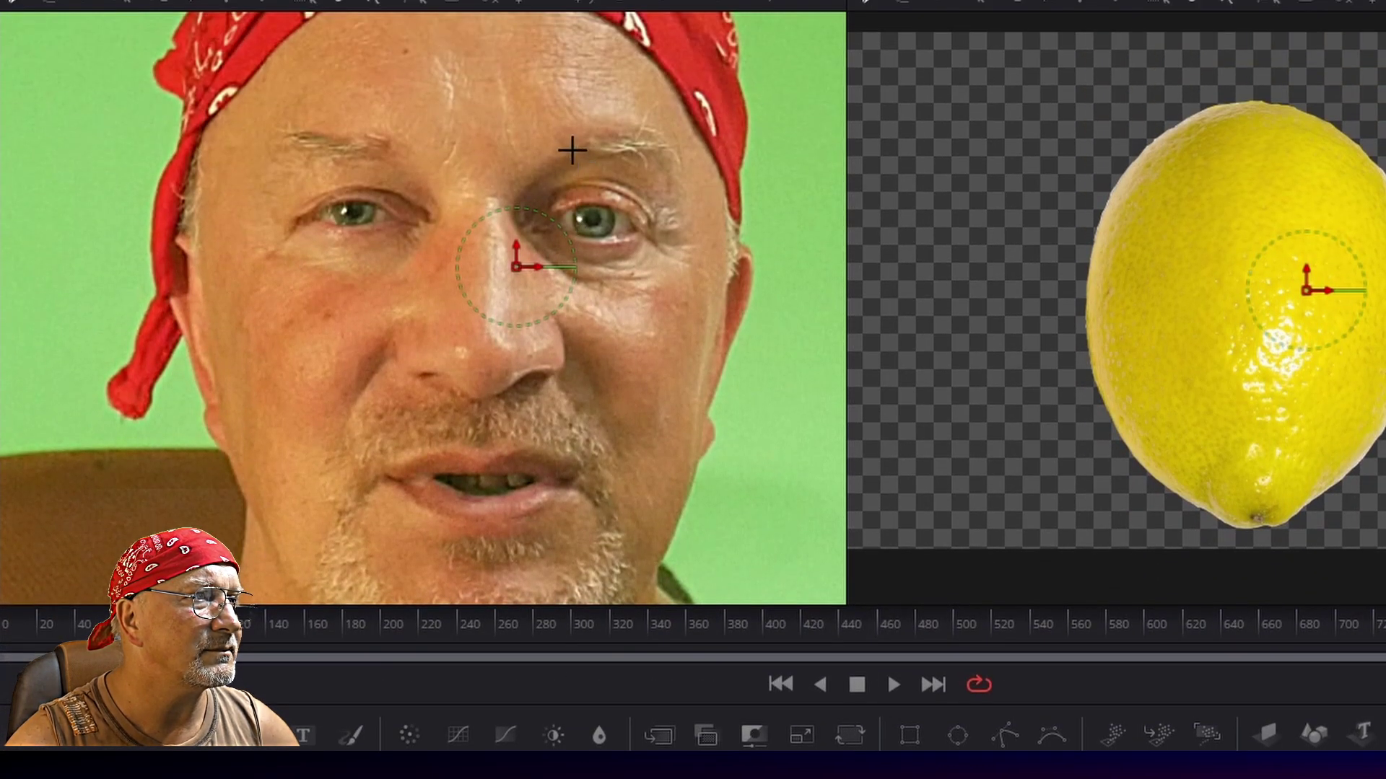
pyautogui.click(565, 145)
pyautogui.click(533, 166)
pyautogui.click(512, 186)
pyautogui.click(507, 217)
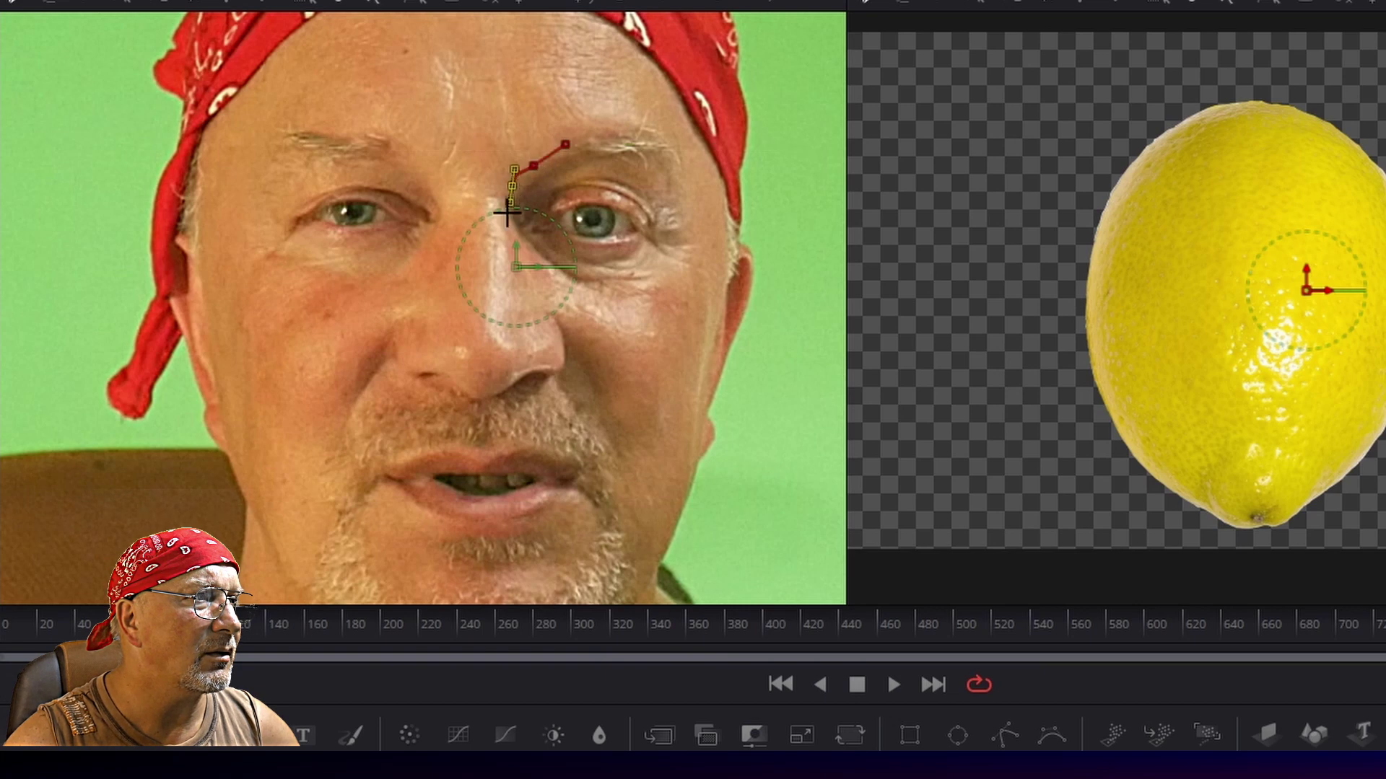
pyautogui.click(536, 260)
pyautogui.click(570, 288)
pyautogui.click(612, 290)
pyautogui.click(657, 281)
pyautogui.click(691, 261)
pyautogui.click(694, 249)
pyautogui.click(680, 202)
pyautogui.click(676, 166)
pyautogui.click(669, 136)
pyautogui.click(648, 128)
pyautogui.click(605, 124)
pyautogui.click(565, 141)
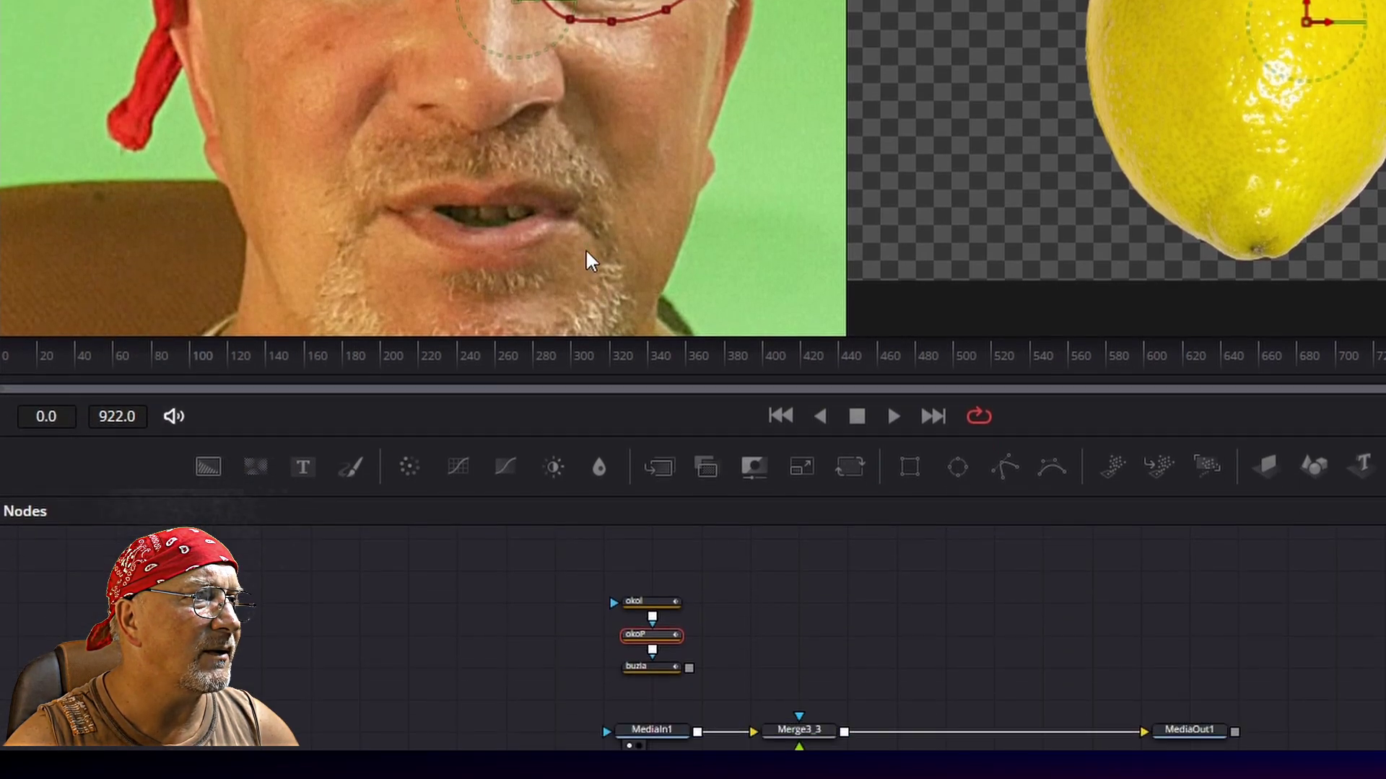
pyautogui.click(654, 667)
# Trace a closed polygon around the mouth and chin in the buzia mask.
pyautogui.click(634, 602)
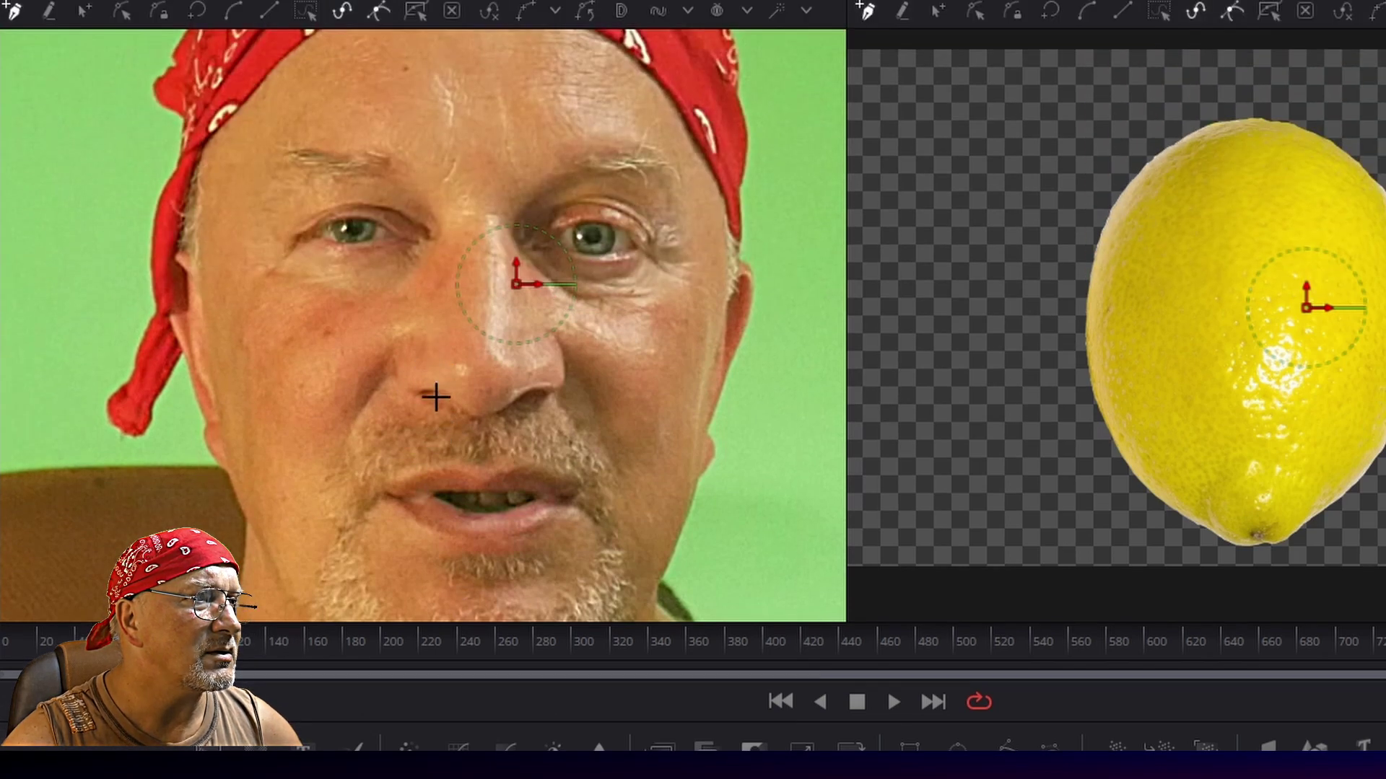
pyautogui.click(442, 422)
pyautogui.click(399, 432)
pyautogui.click(371, 451)
pyautogui.click(369, 490)
pyautogui.click(371, 541)
pyautogui.click(406, 578)
pyautogui.click(448, 593)
pyautogui.click(504, 591)
pyautogui.click(572, 565)
pyautogui.click(607, 554)
pyautogui.click(623, 507)
pyautogui.click(605, 447)
pyautogui.click(551, 423)
pyautogui.click(495, 424)
pyautogui.click(443, 422)
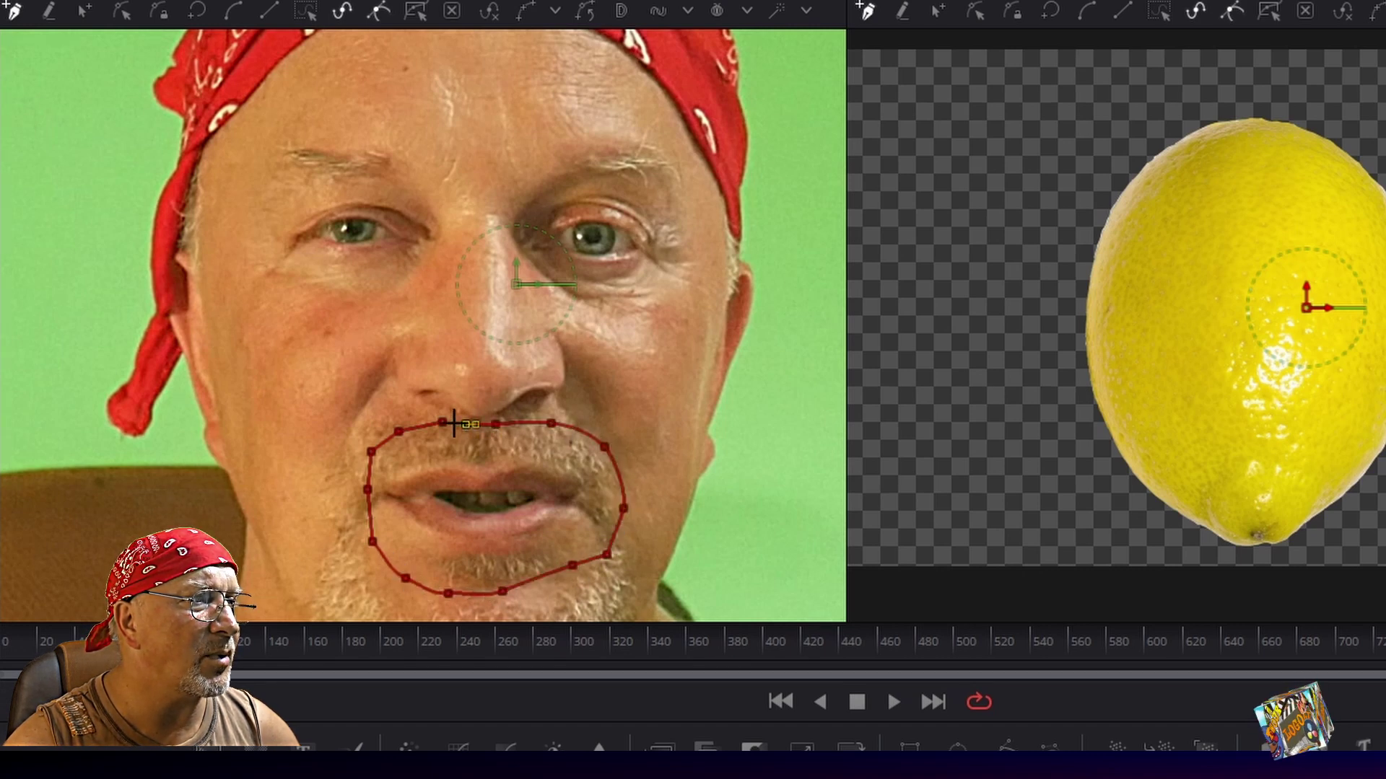
pyautogui.click(442, 422)
# Refine the mouth mask by pushing out its left point, smoothing its curve, and nudging the lower-right point.
pyautogui.click(366, 486)
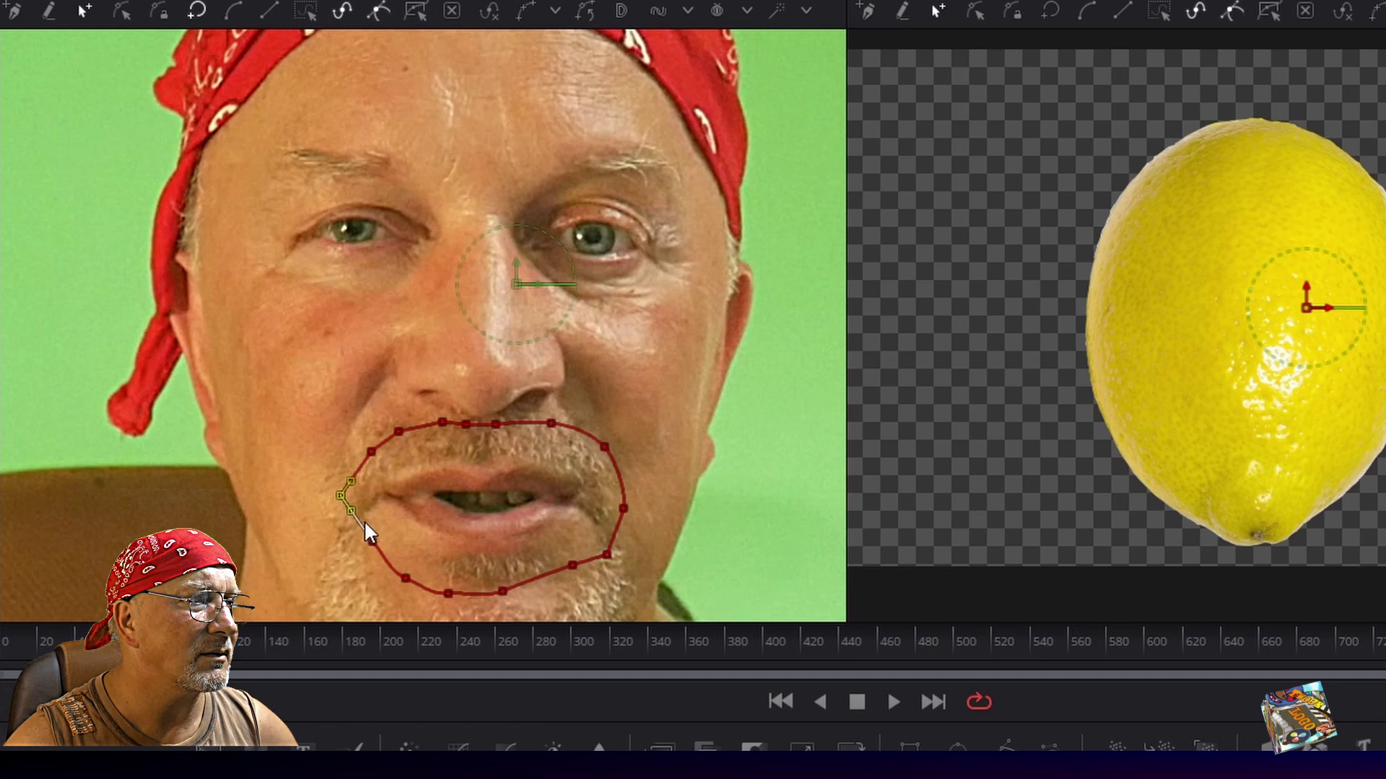
pyautogui.moveTo(368, 543); pyautogui.dragTo(357, 546)
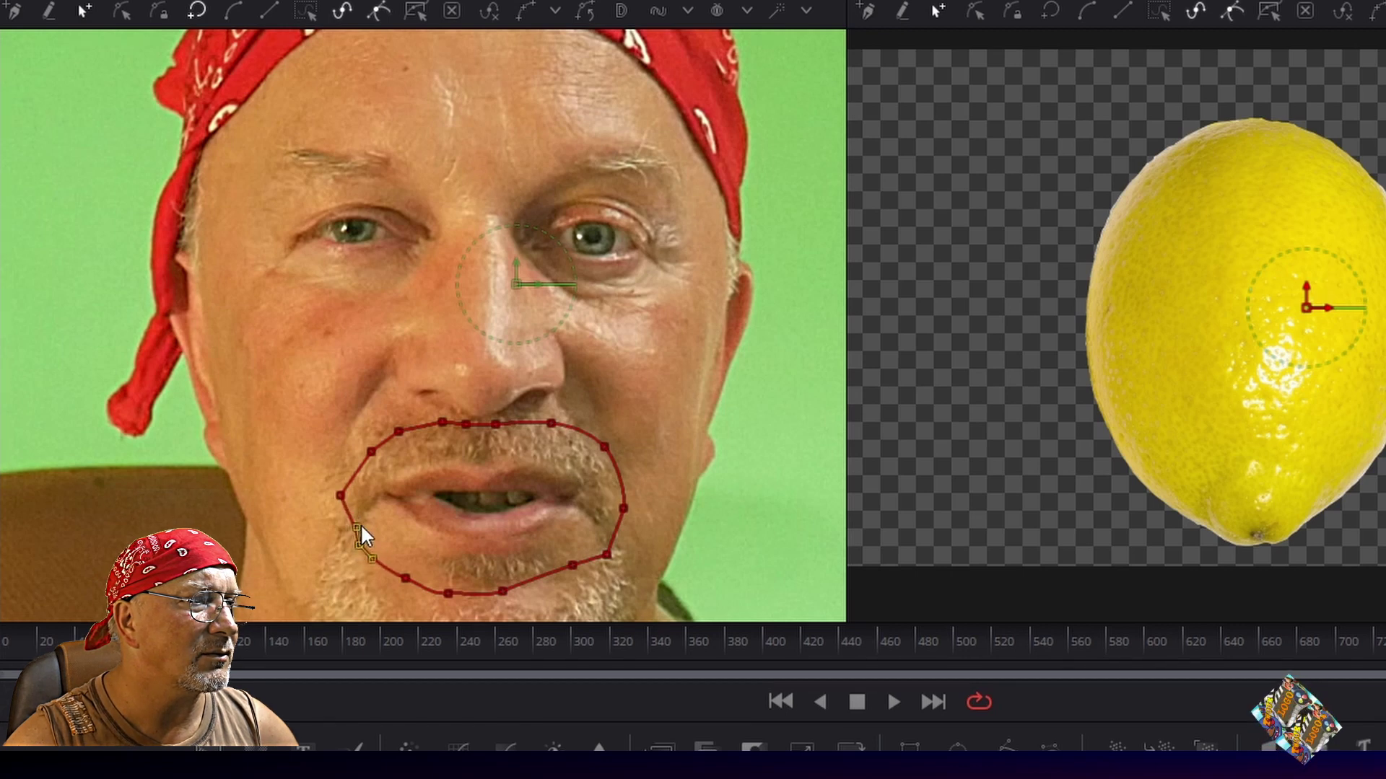
pyautogui.moveTo(356, 525); pyautogui.dragTo(351, 523)
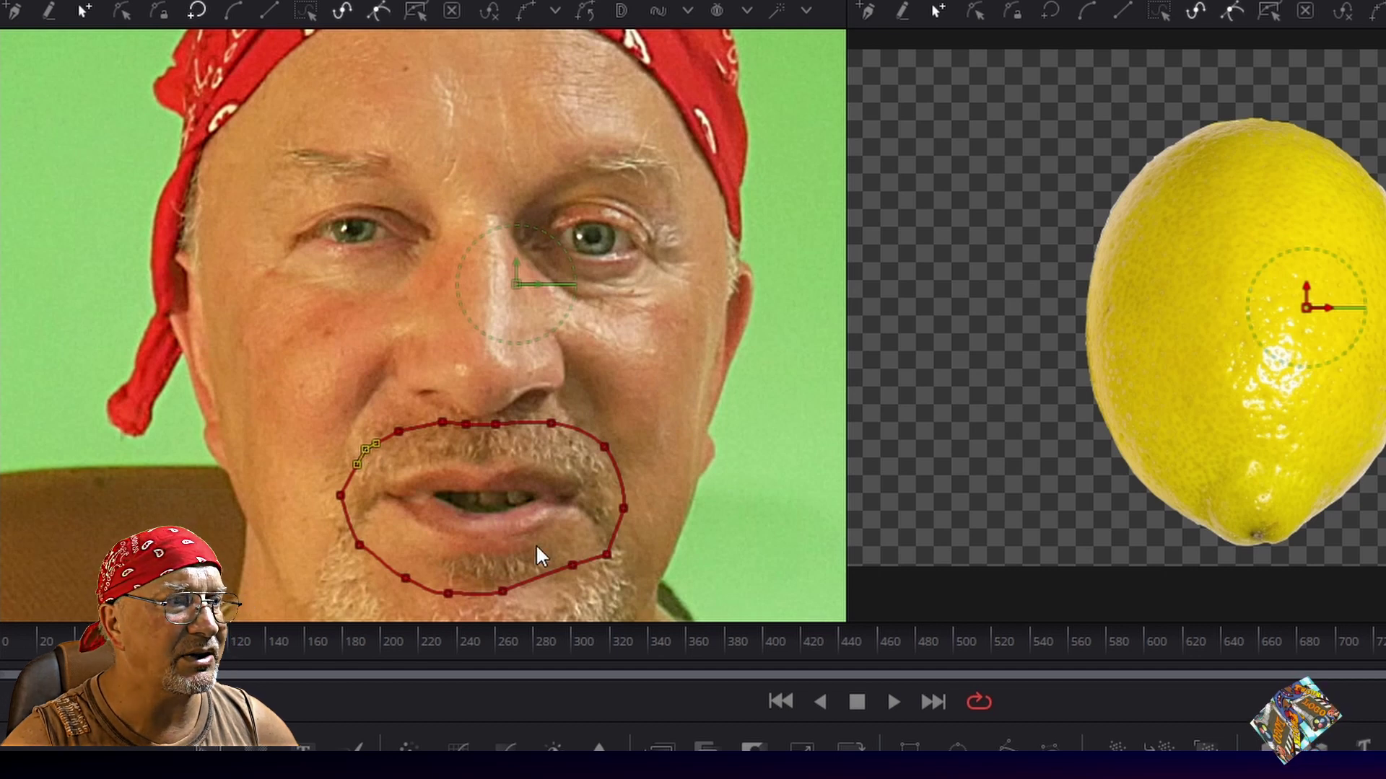
pyautogui.moveTo(573, 566); pyautogui.dragTo(573, 571)
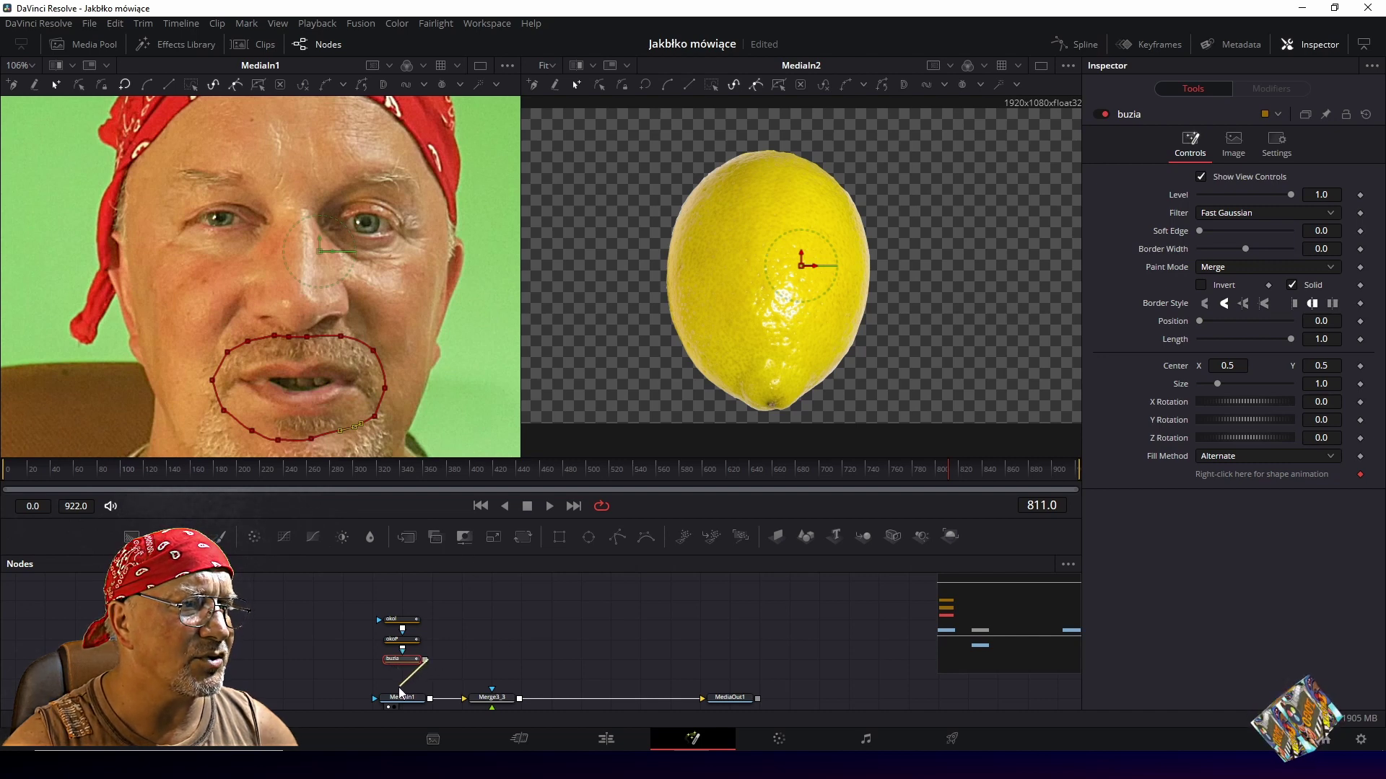
# Connect the buzia mask output to MediaIn1's mask input to cut out the eyes and mouth.
pyautogui.moveTo(401, 700); pyautogui.dragTo(402, 694)
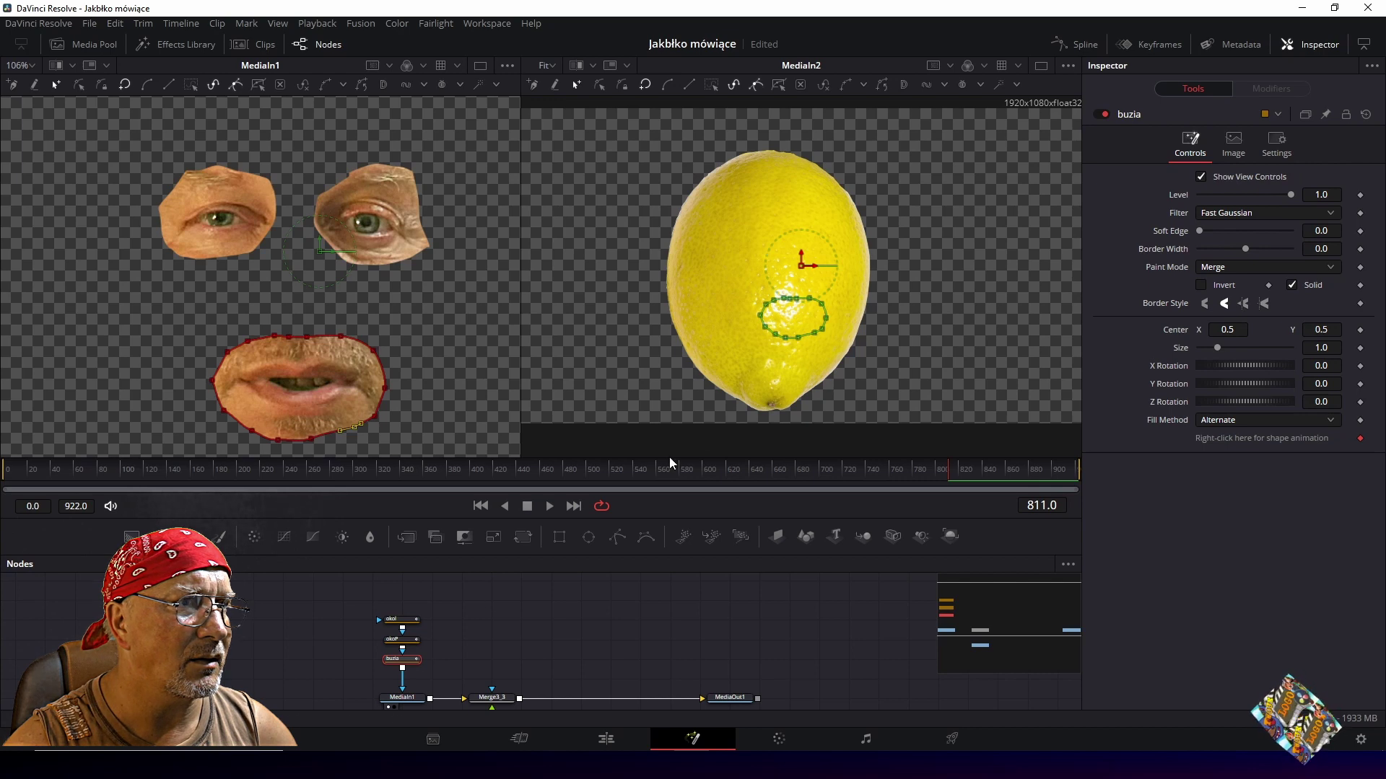
pyautogui.scroll(-2, 726, 664)
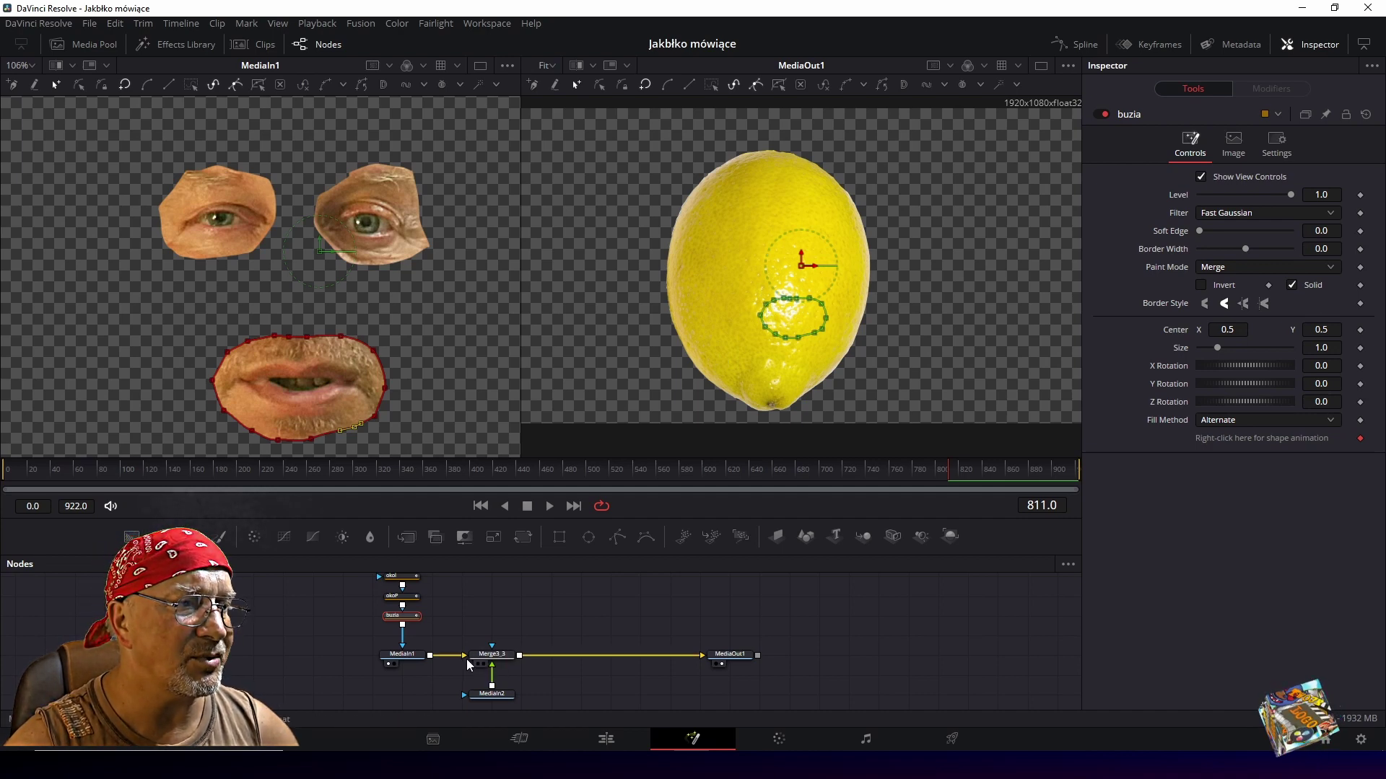
# Swap Merge3_3's inputs so the eyes and mouth sit over the lemon, shifted slightly left.
pyautogui.moveTo(464, 654); pyautogui.dragTo(465, 654)
pyautogui.rightClick(493, 655)
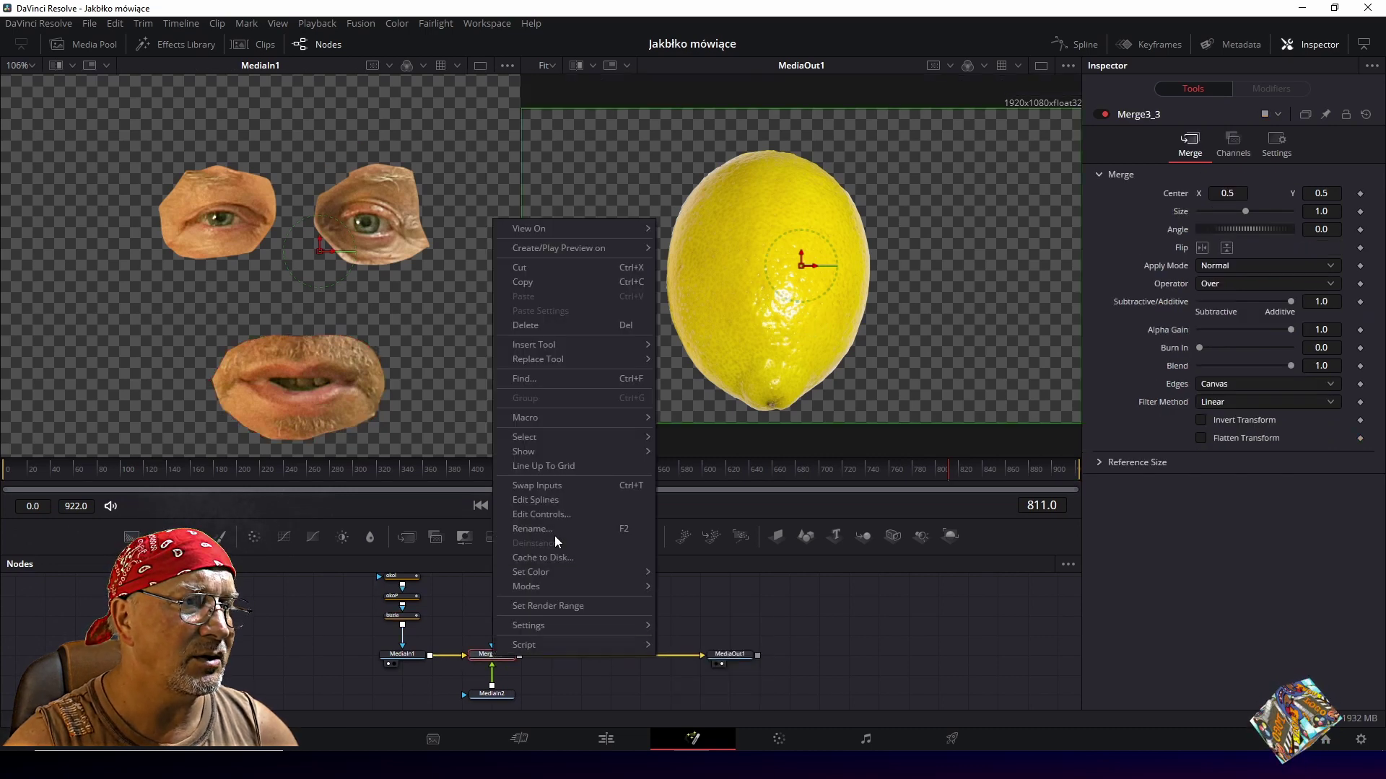
pyautogui.click(540, 486)
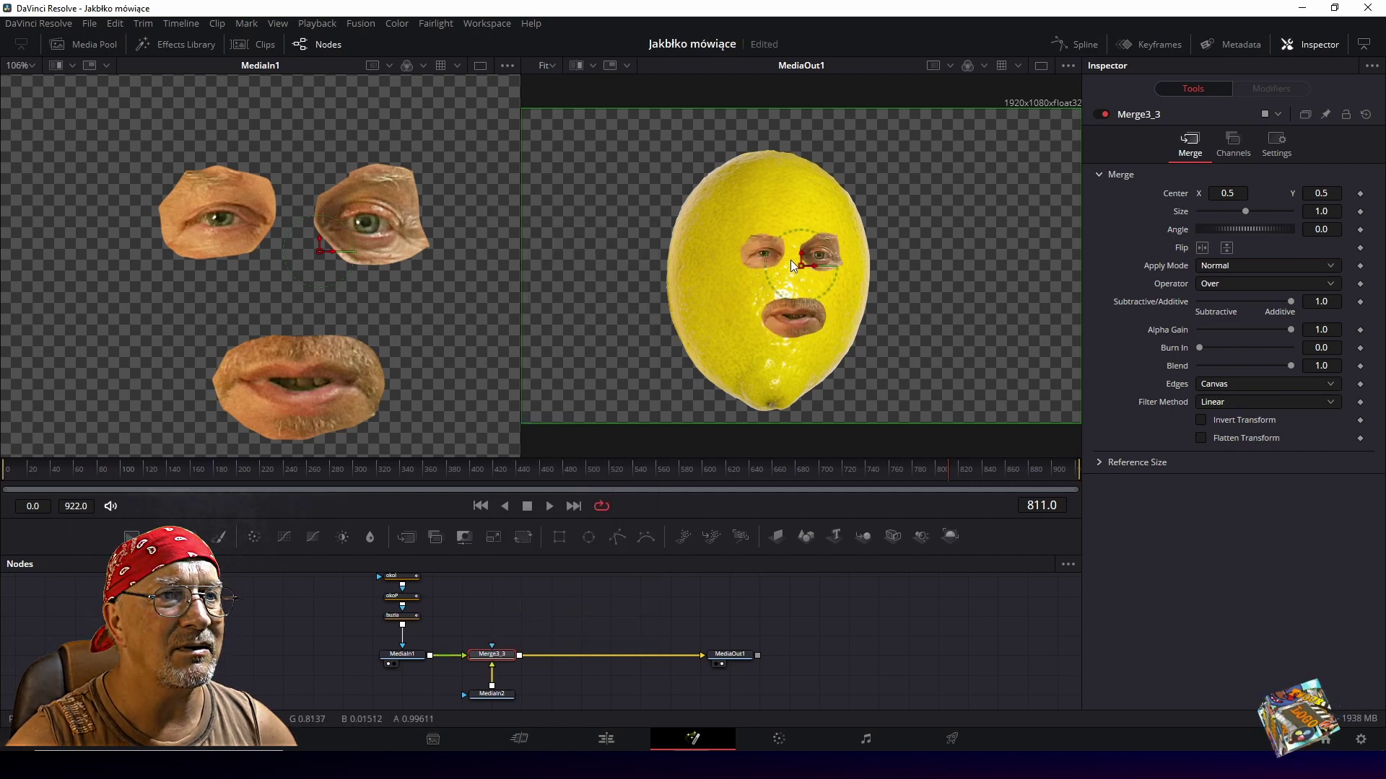
pyautogui.moveTo(799, 264); pyautogui.dragTo(776, 275)
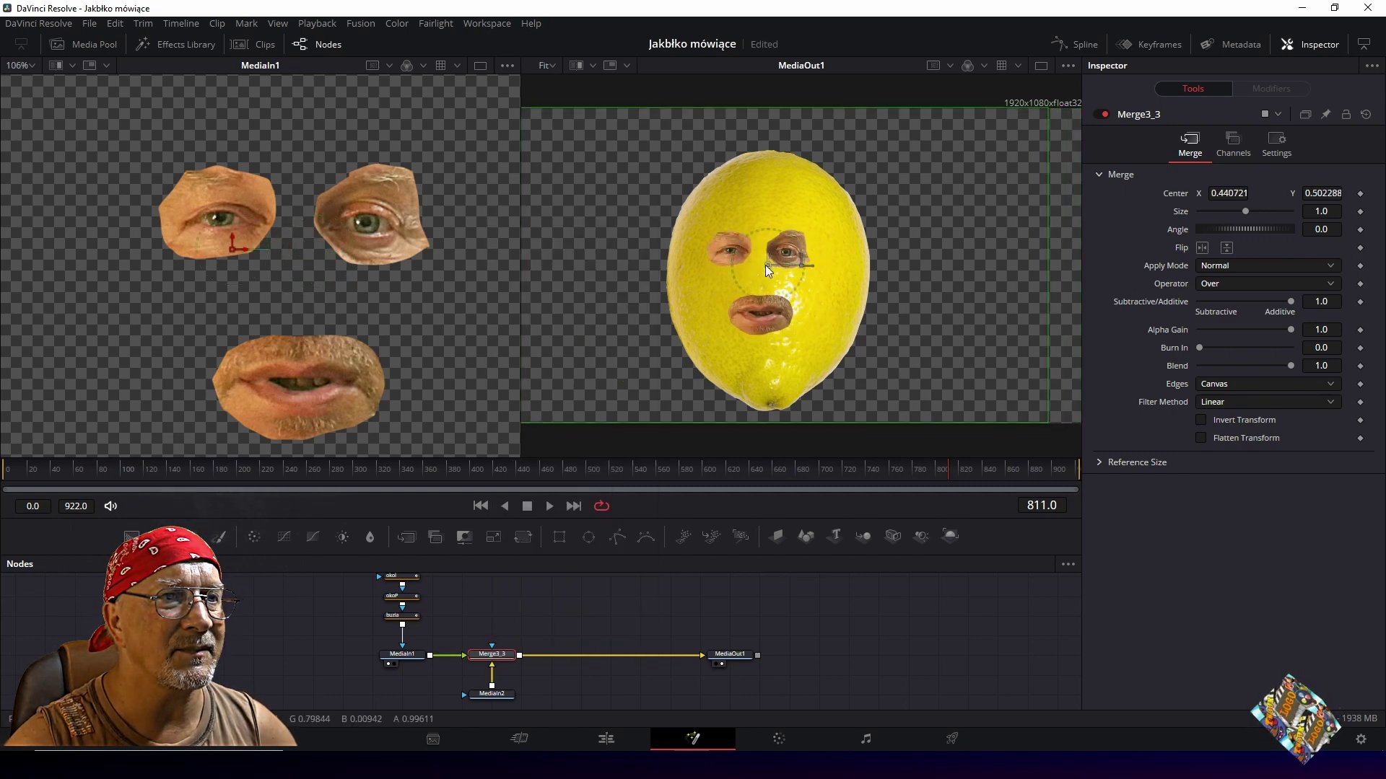
# Select the MediaIn1 face clip node on its own.
pyautogui.moveTo(349, 584)
pyautogui.mouseDown()
pyautogui.moveTo(408, 668)
pyautogui.moveTo(344, 660)
pyautogui.mouseUp()
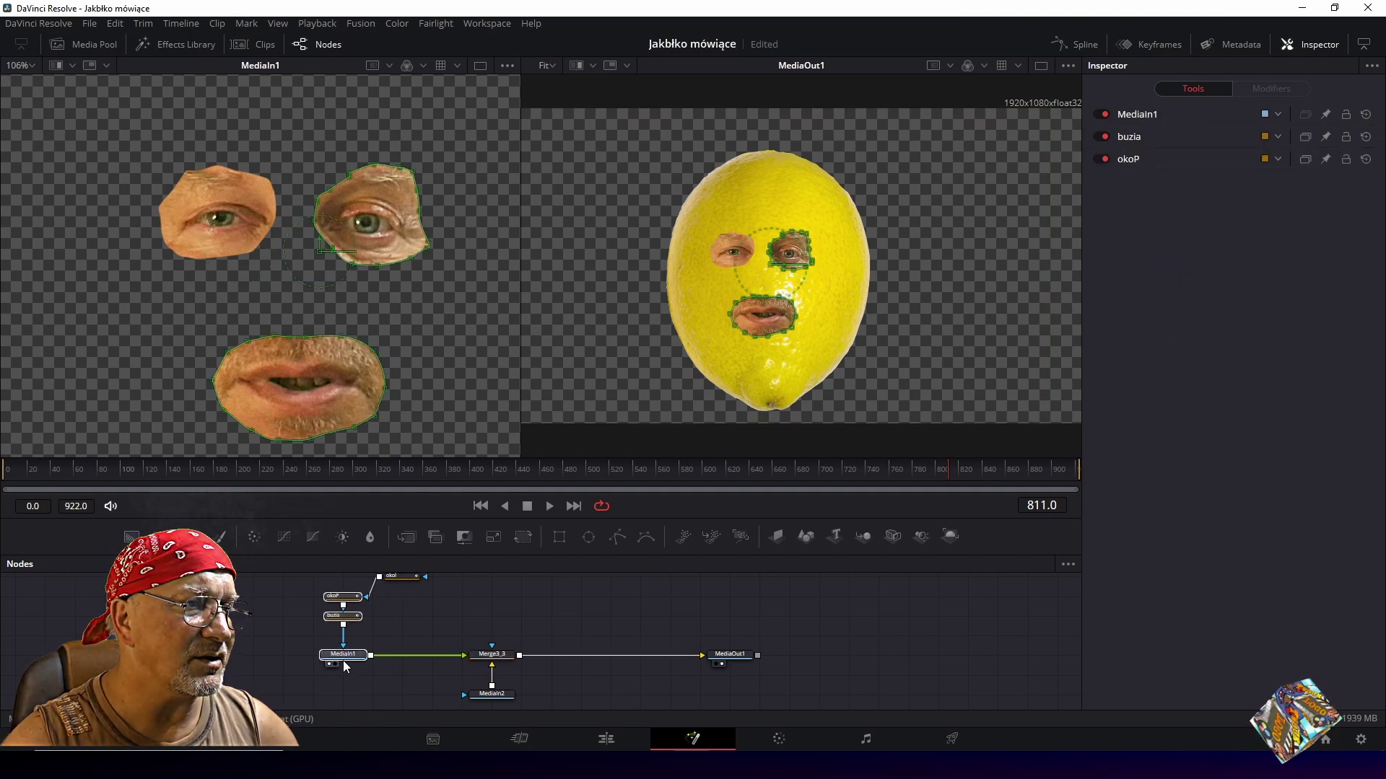
pyautogui.click(350, 579)
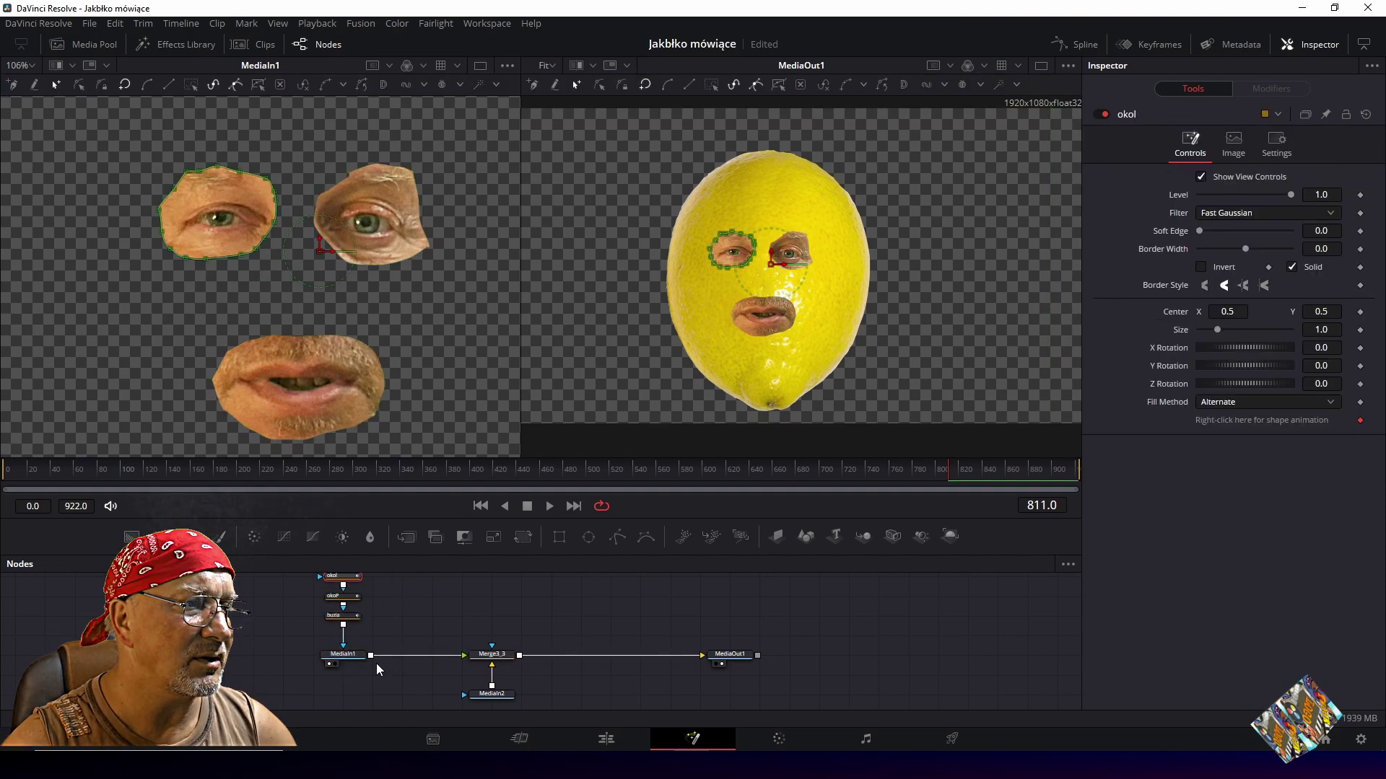
pyautogui.click(337, 657)
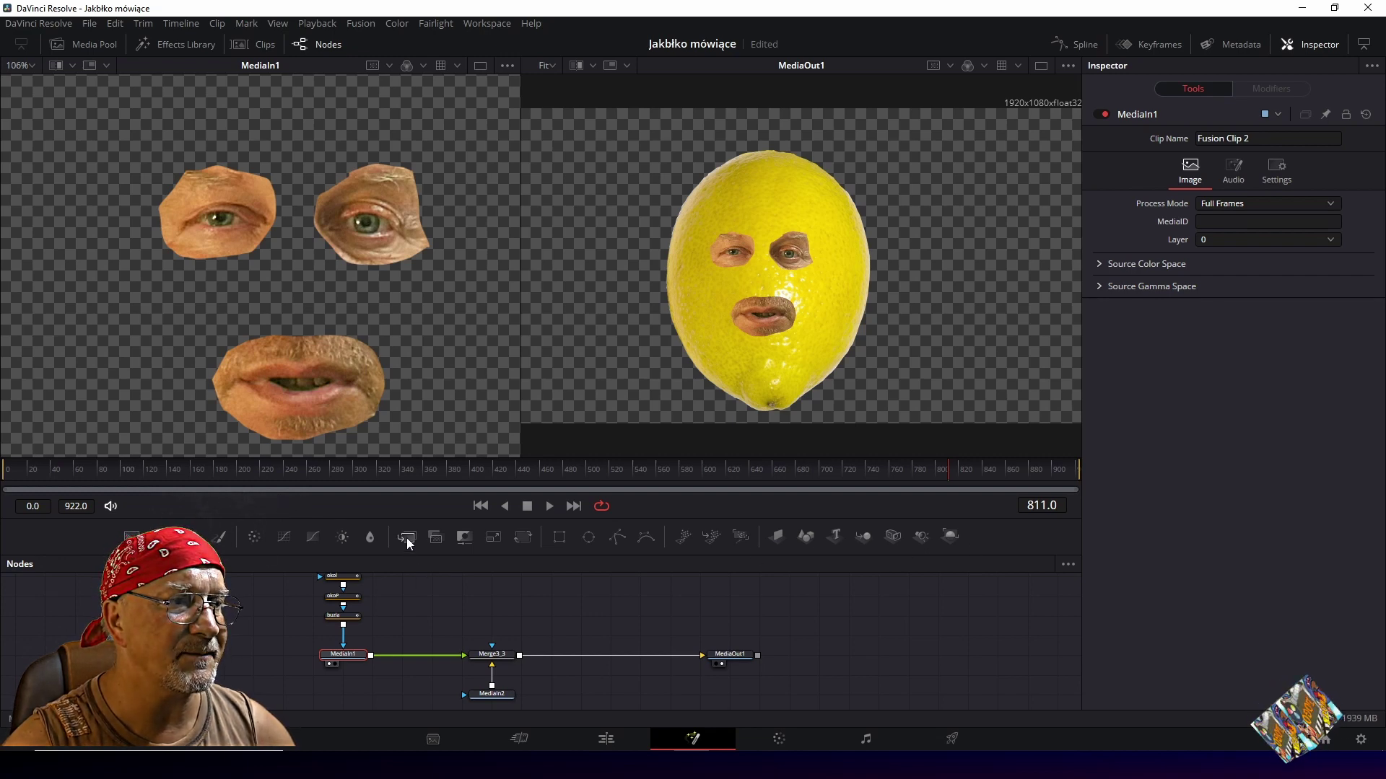
# Insert Transform1 between MediaIn1 and Merge3_3 with size 1.558 and pivot 0.451, 0.463.
pyautogui.click(527, 534)
pyautogui.moveTo(410, 653)
pyautogui.mouseDown()
pyautogui.moveTo(410, 632)
pyautogui.moveTo(408, 653)
pyautogui.mouseUp()
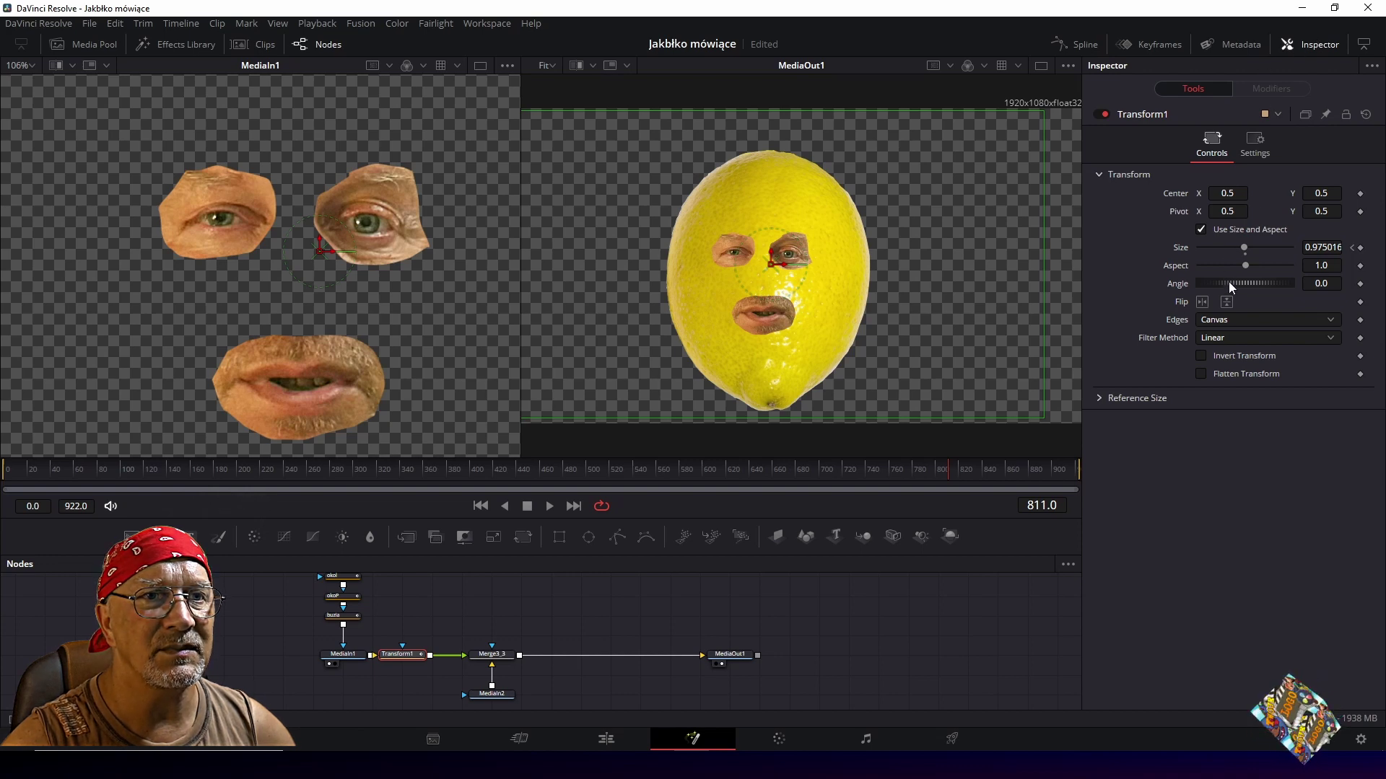
pyautogui.moveTo(1322, 247)
pyautogui.mouseDown()
pyautogui.moveTo(1350, 247)
pyautogui.moveTo(1230, 250)
pyautogui.mouseUp()
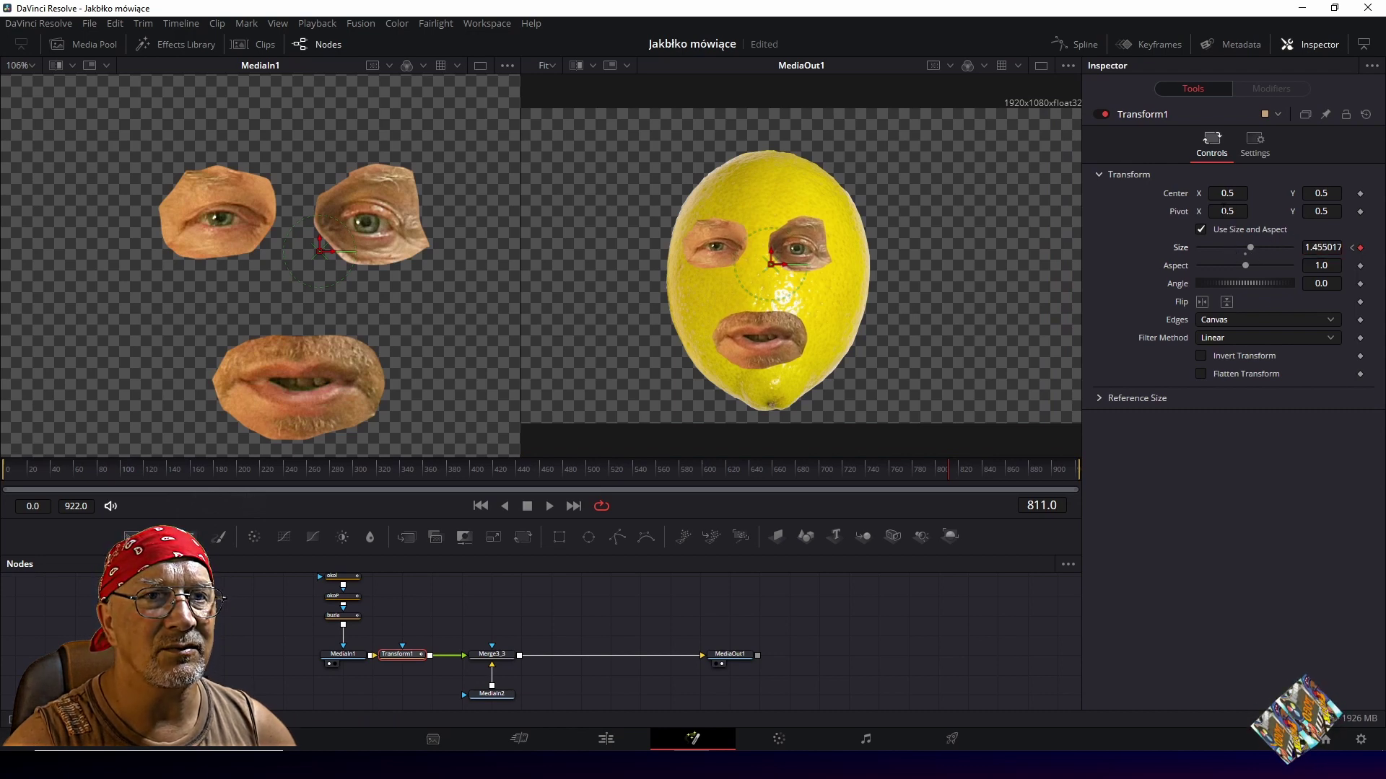
pyautogui.moveTo(1225, 211); pyautogui.dragTo(1198, 210)
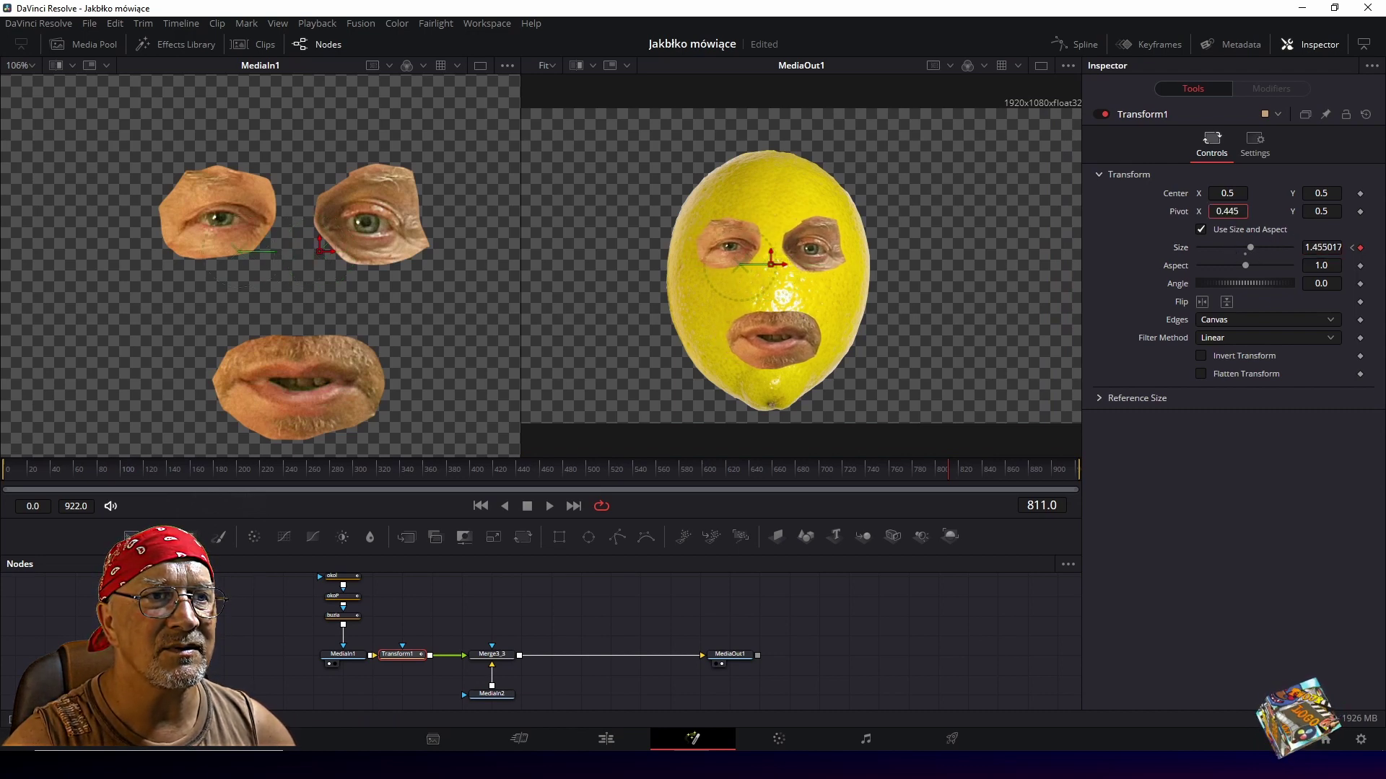
pyautogui.moveTo(1198, 210); pyautogui.dragTo(1213, 211)
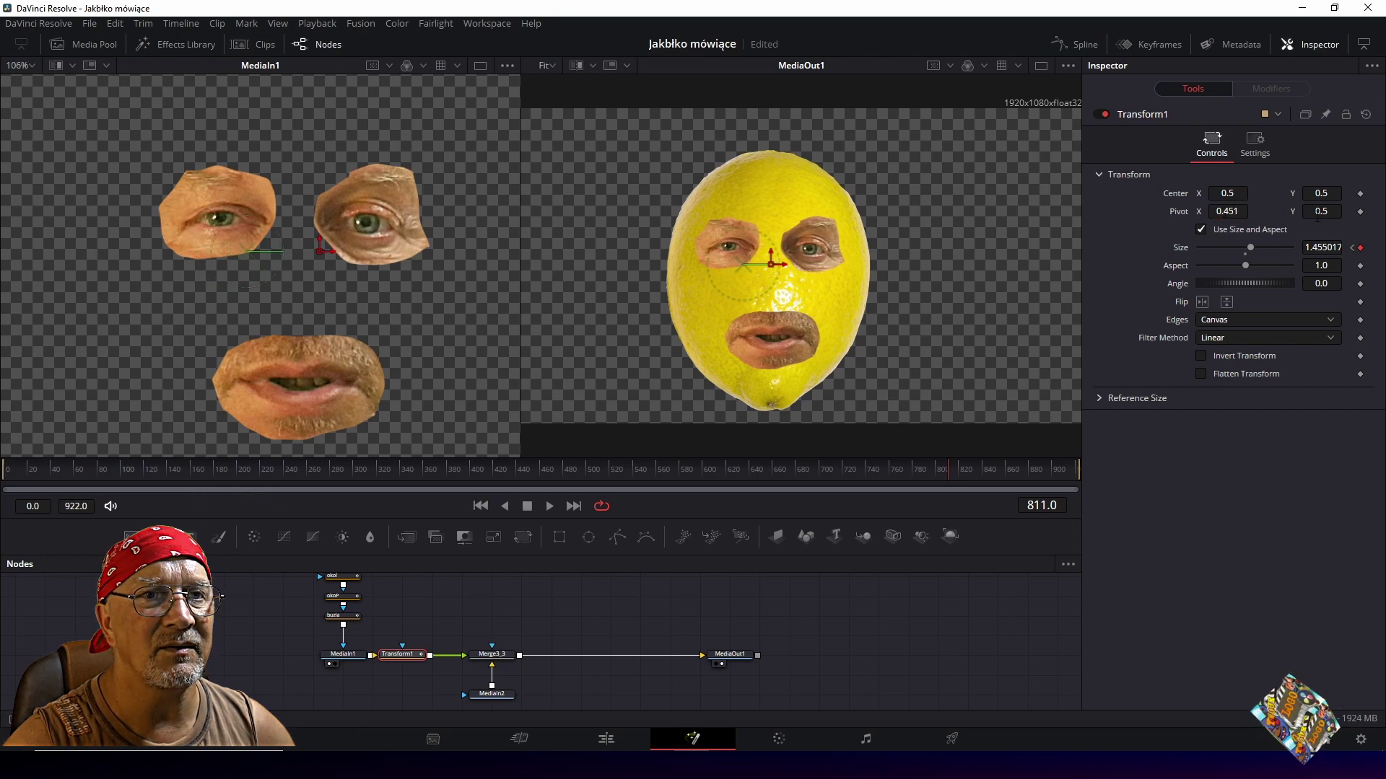
pyautogui.moveTo(1321, 210)
pyautogui.mouseDown()
pyautogui.moveTo(1320, 240)
pyautogui.moveTo(1320, 217)
pyautogui.mouseUp()
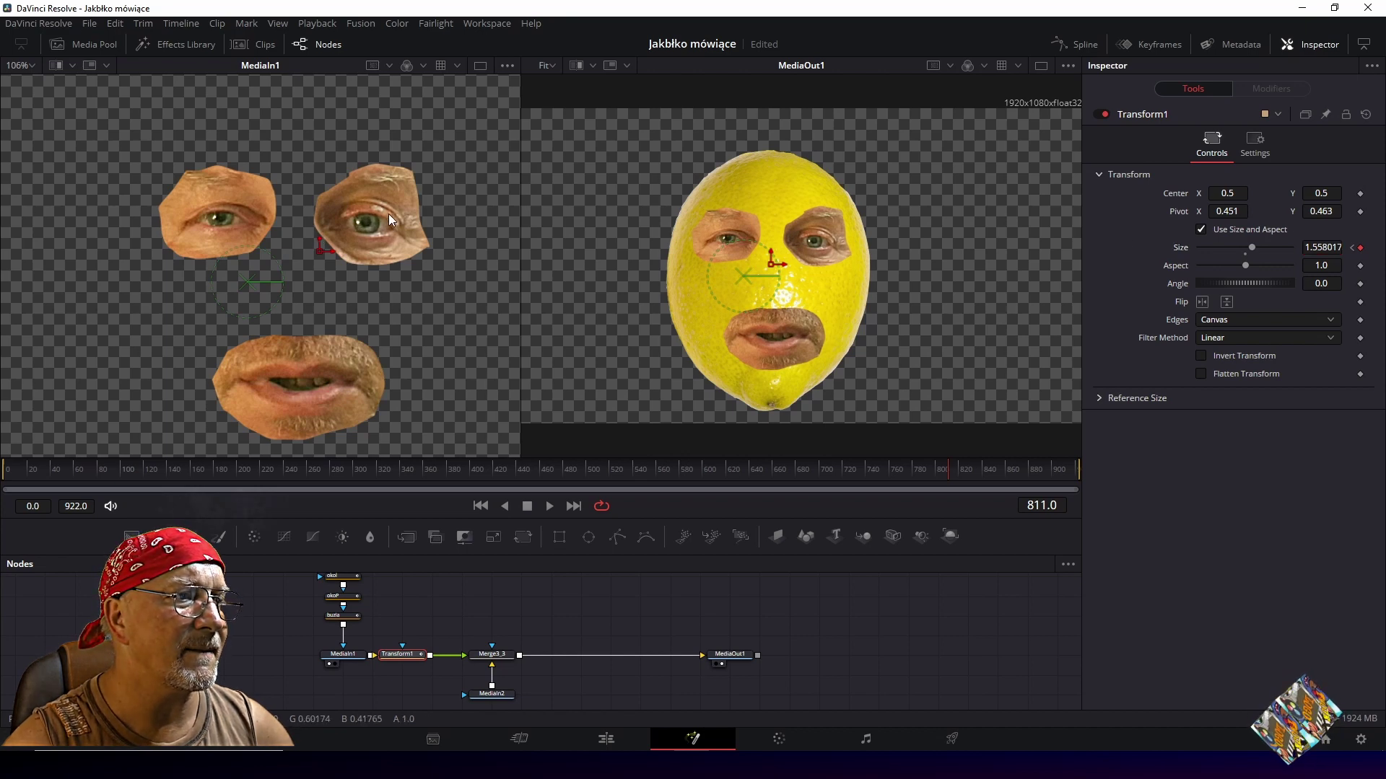
pyautogui.click(338, 616)
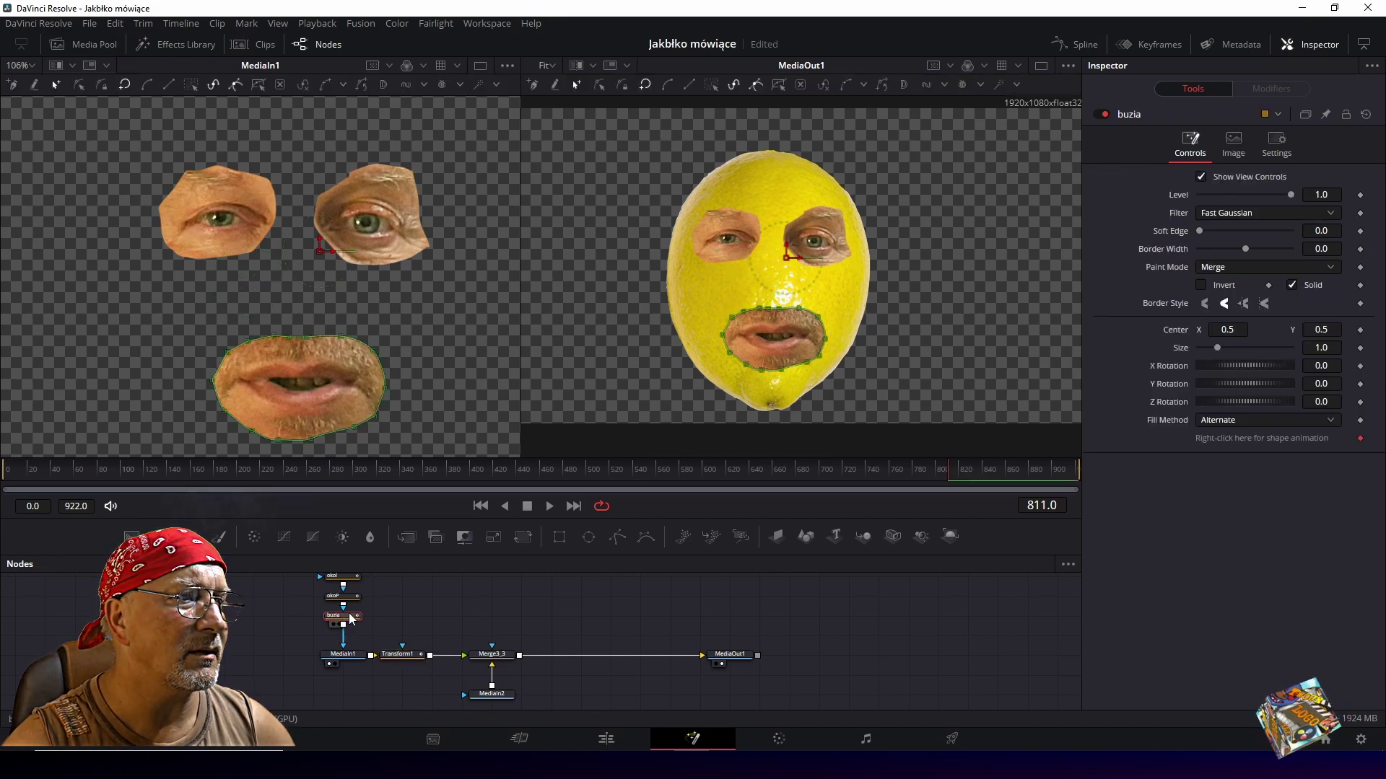
# Adjust the okoP right-eye mask points and curve its right edge with a Bézier handle.
pyautogui.click(343, 596)
pyautogui.click(420, 209)
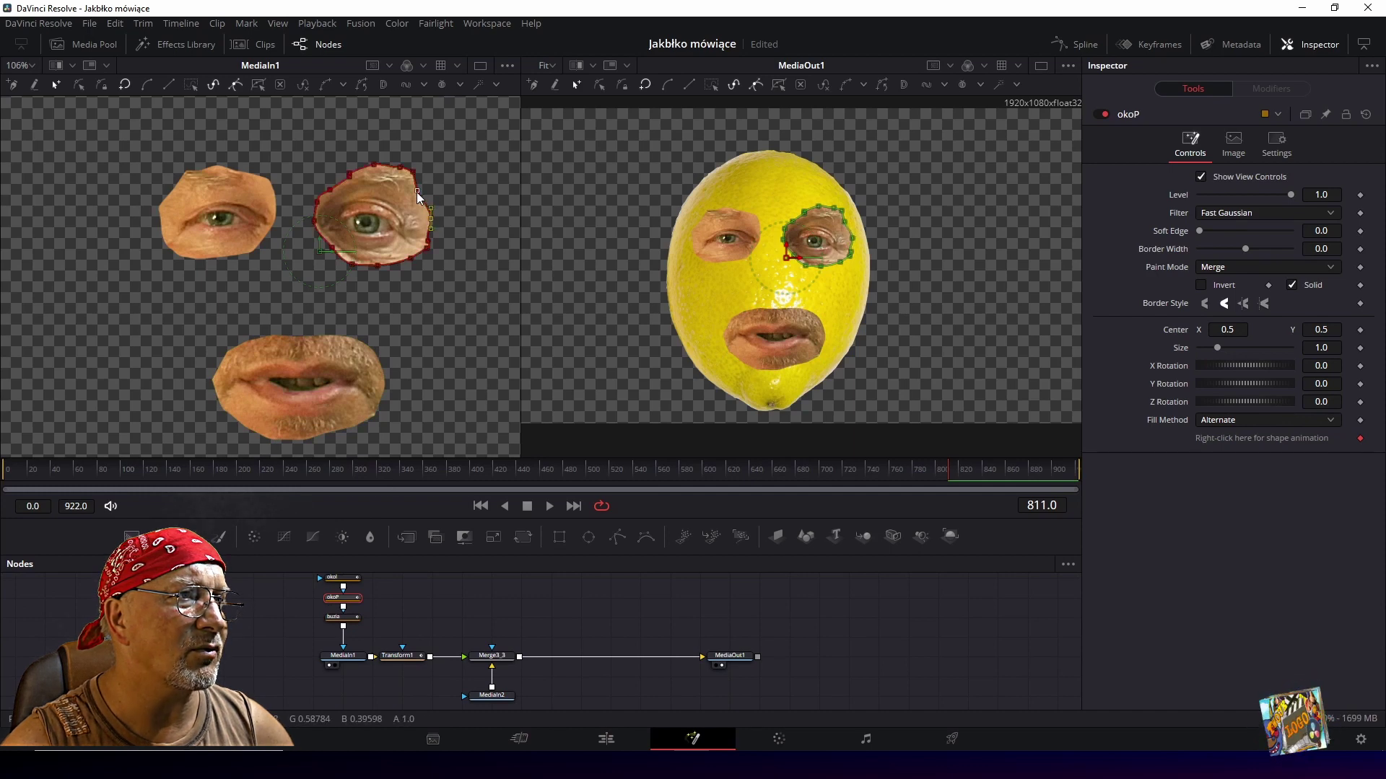
pyautogui.moveTo(417, 192); pyautogui.dragTo(423, 187)
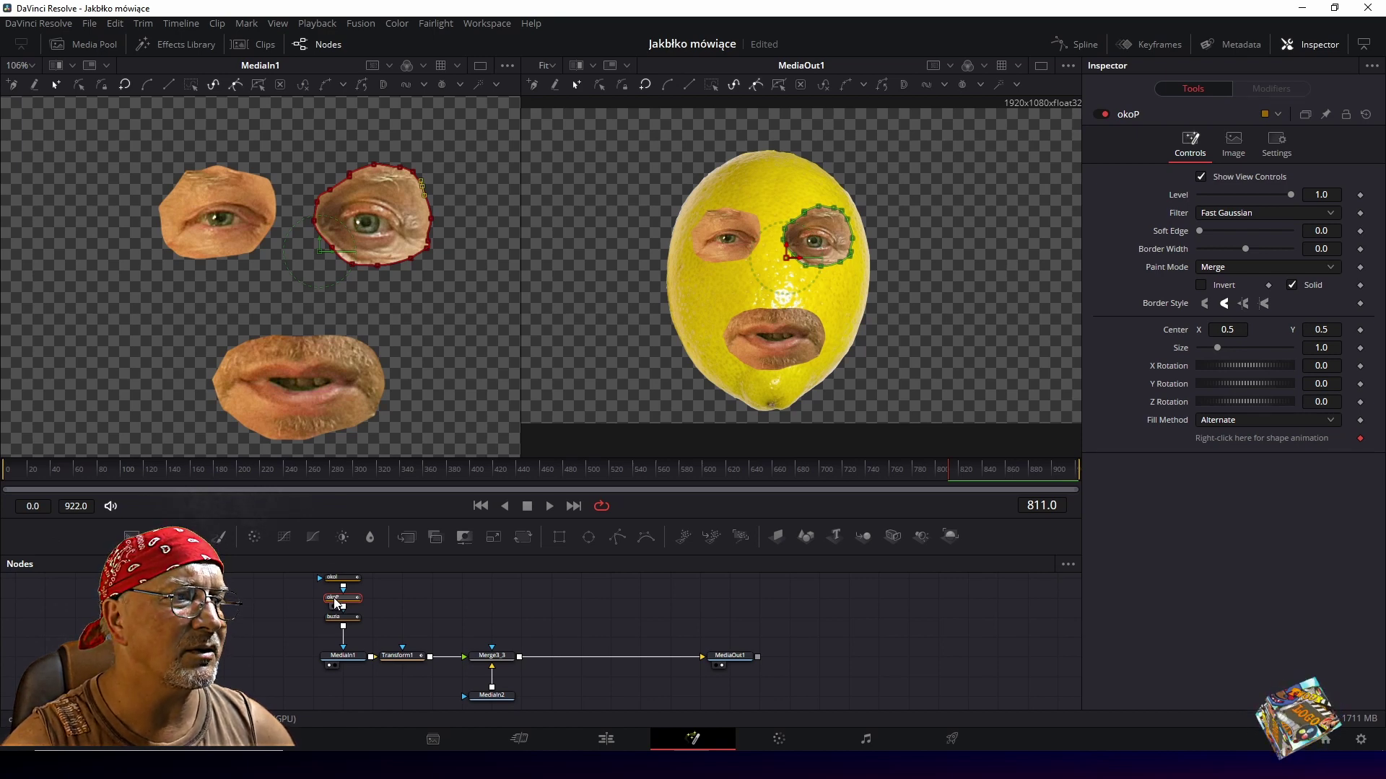
pyautogui.click(347, 174)
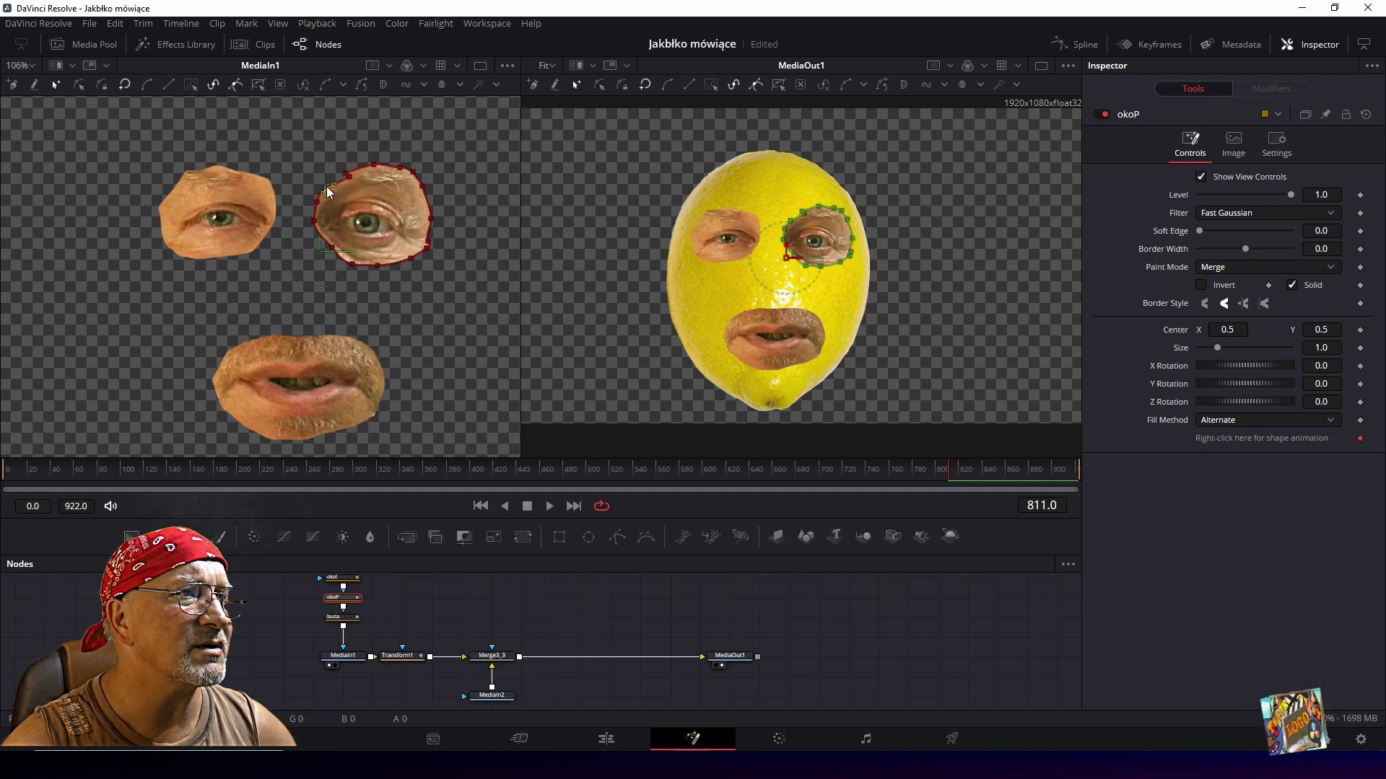
pyautogui.click(340, 179)
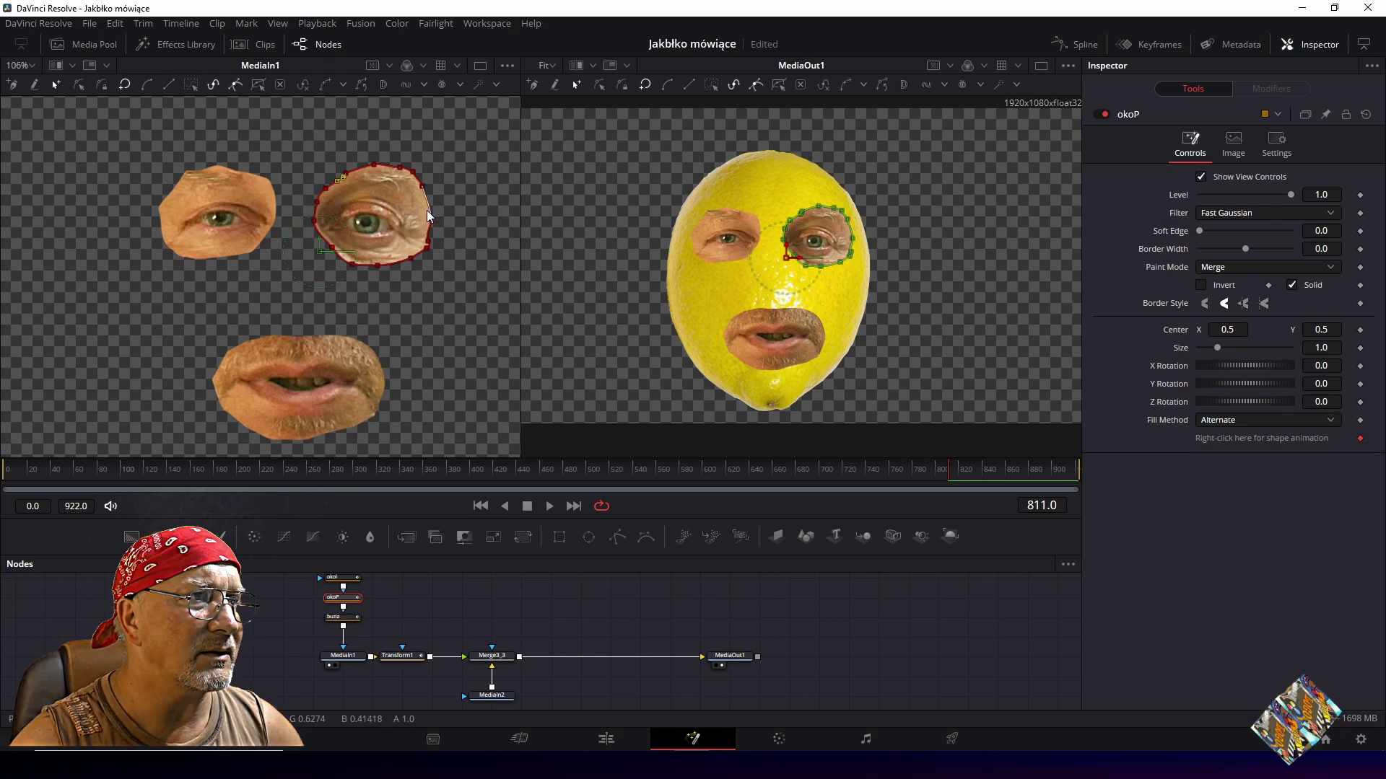
pyautogui.click(422, 248)
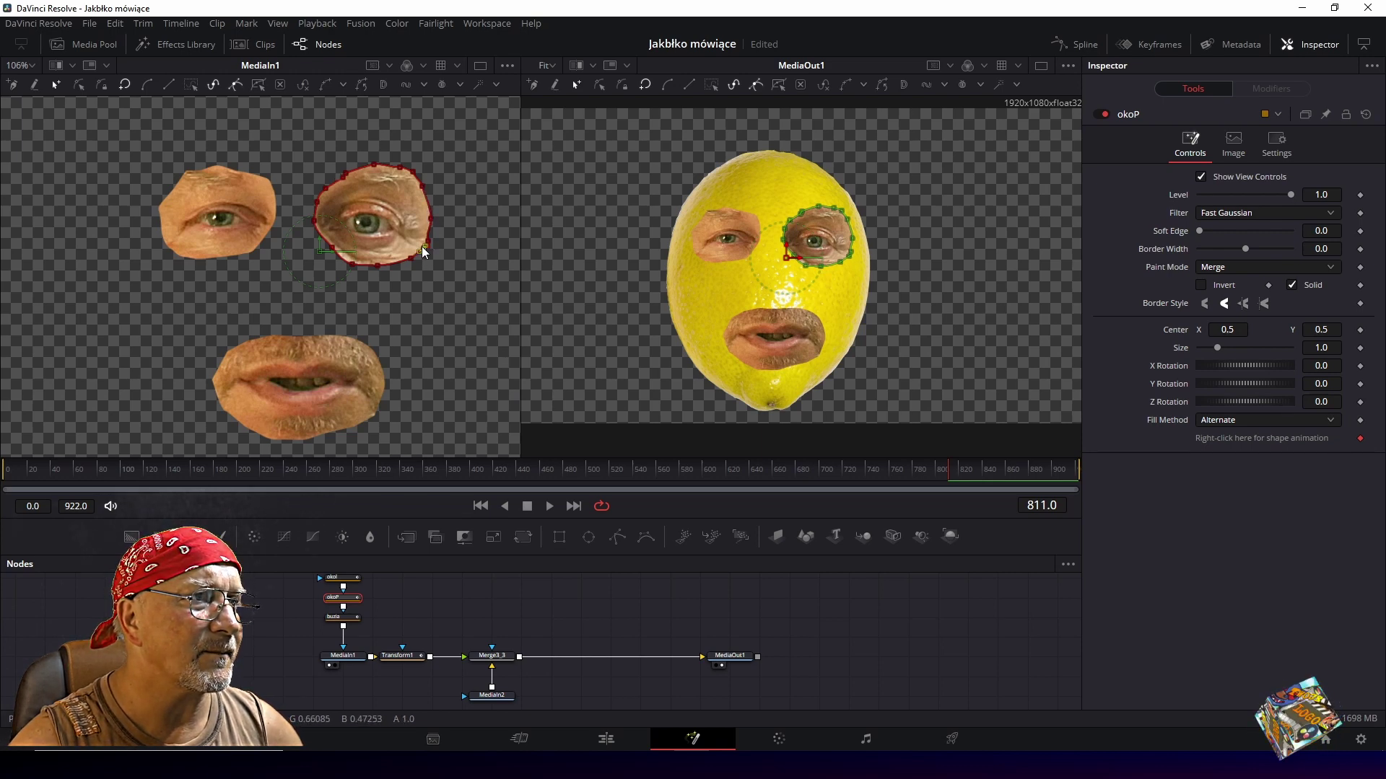
pyautogui.moveTo(428, 243); pyautogui.dragTo(433, 254)
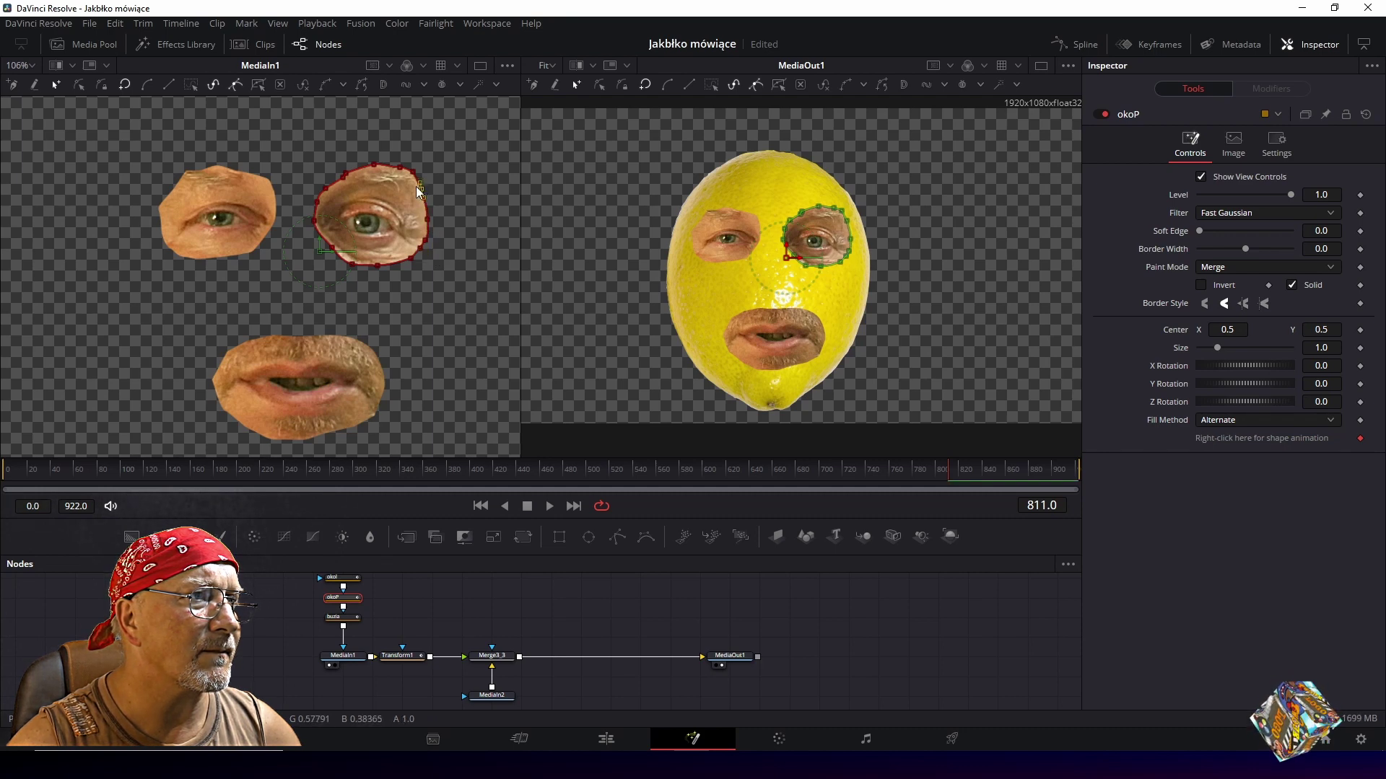
pyautogui.click(400, 169)
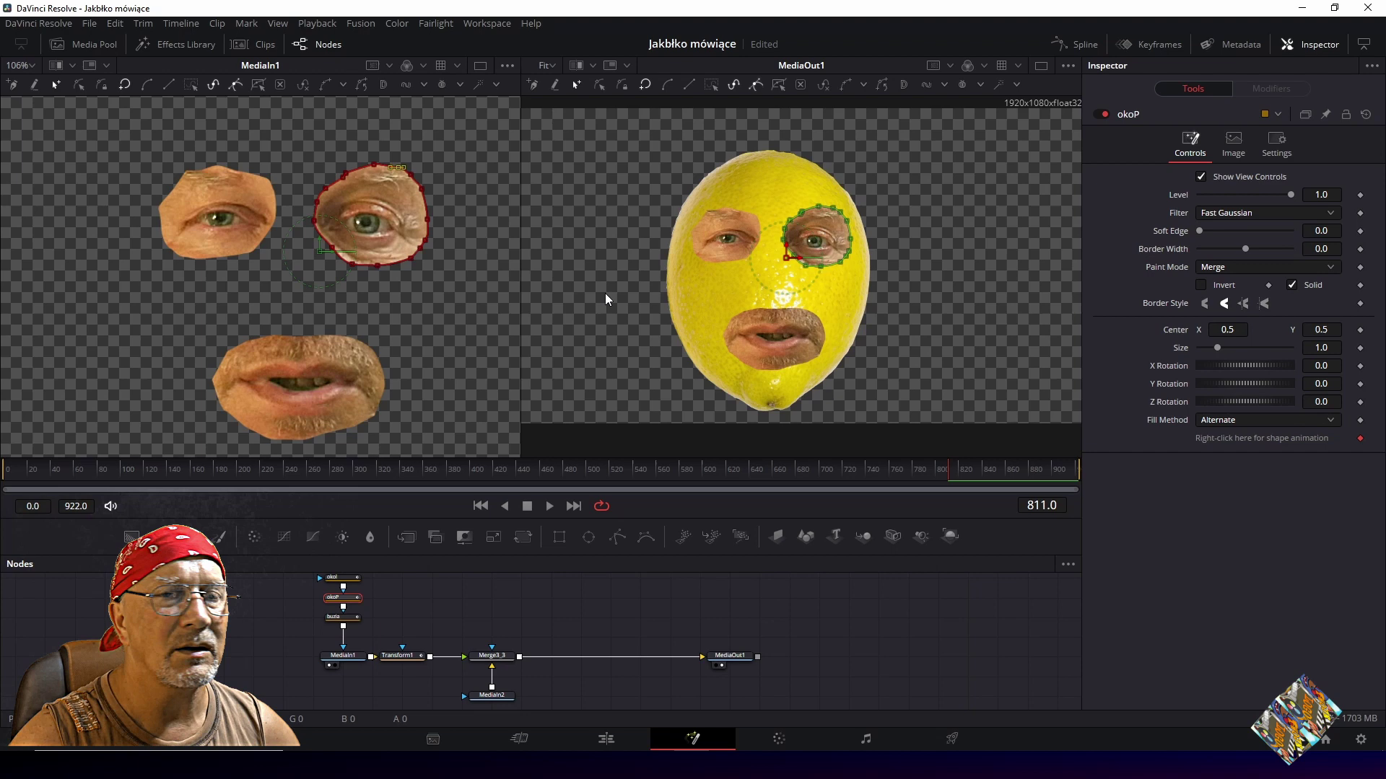
pyautogui.click(408, 657)
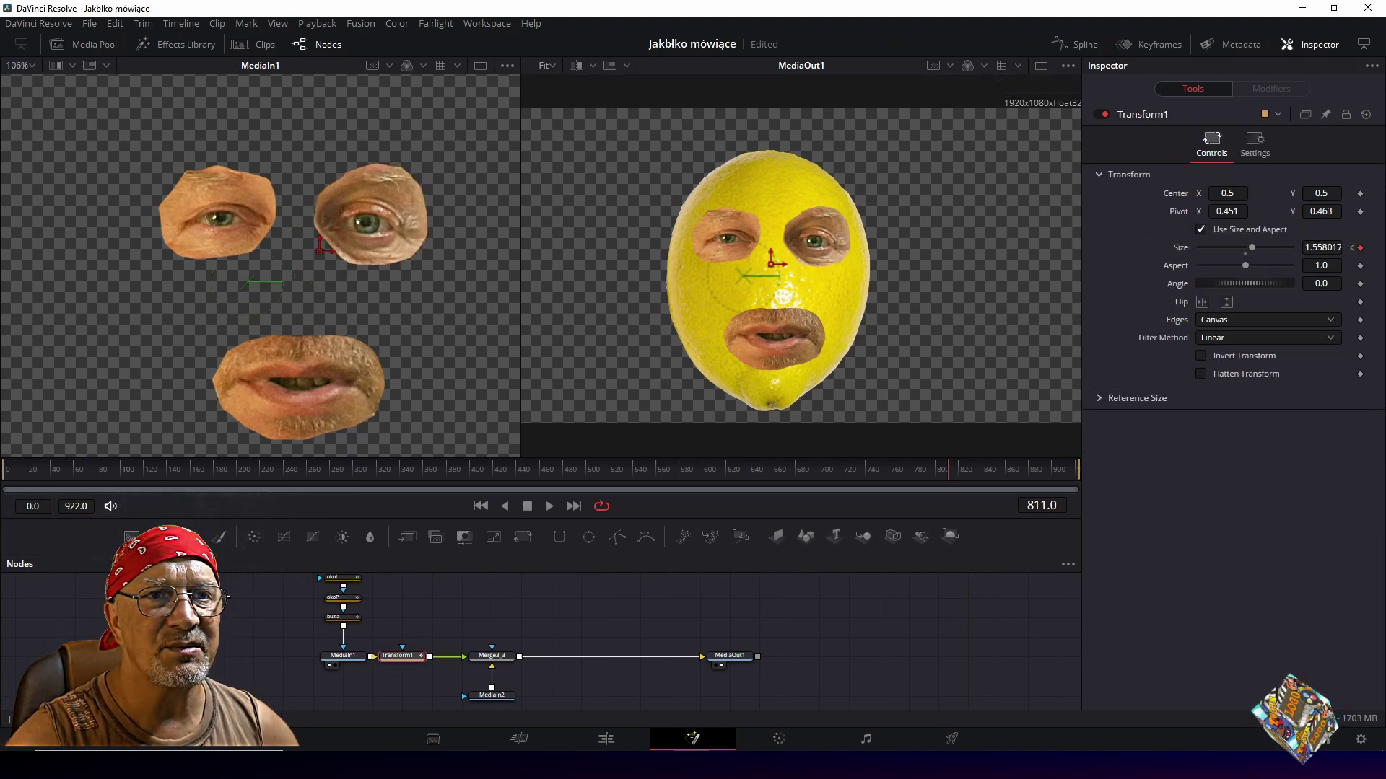
# Scale the face features to 1.633 with pivot 0.462, 0.445 and save the project.
pyautogui.moveTo(1321, 247); pyautogui.dragTo(1362, 246)
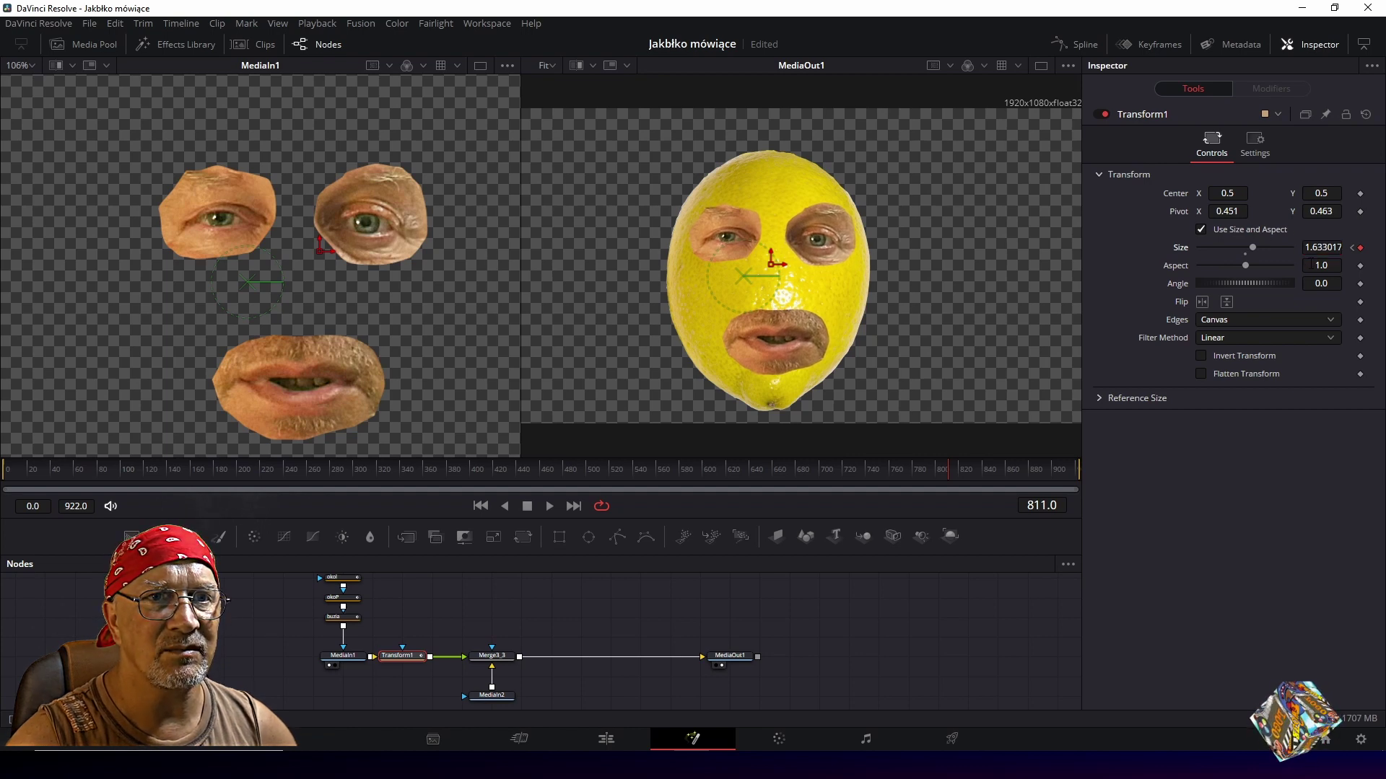
pyautogui.moveTo(1227, 211); pyautogui.dragTo(1237, 211)
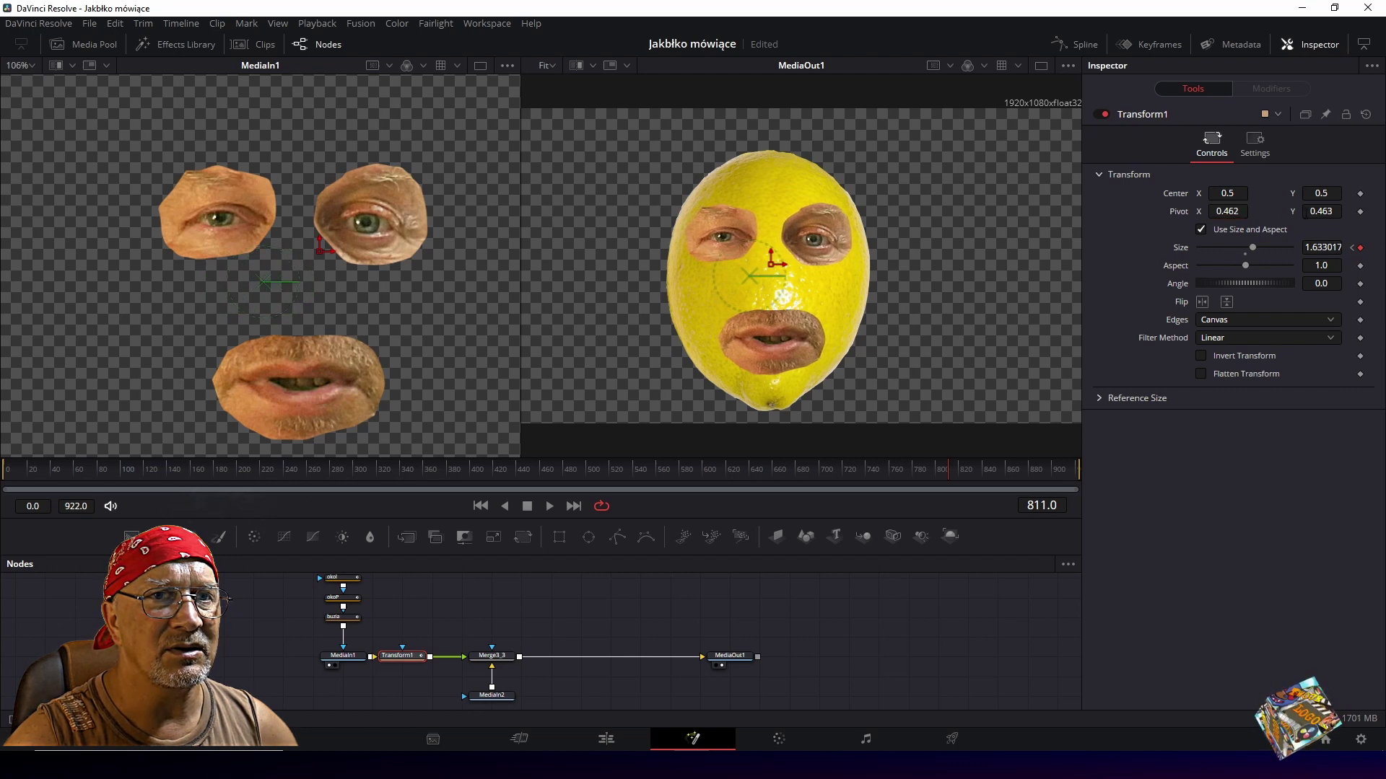
pyautogui.moveTo(1320, 211); pyautogui.dragTo(1307, 211)
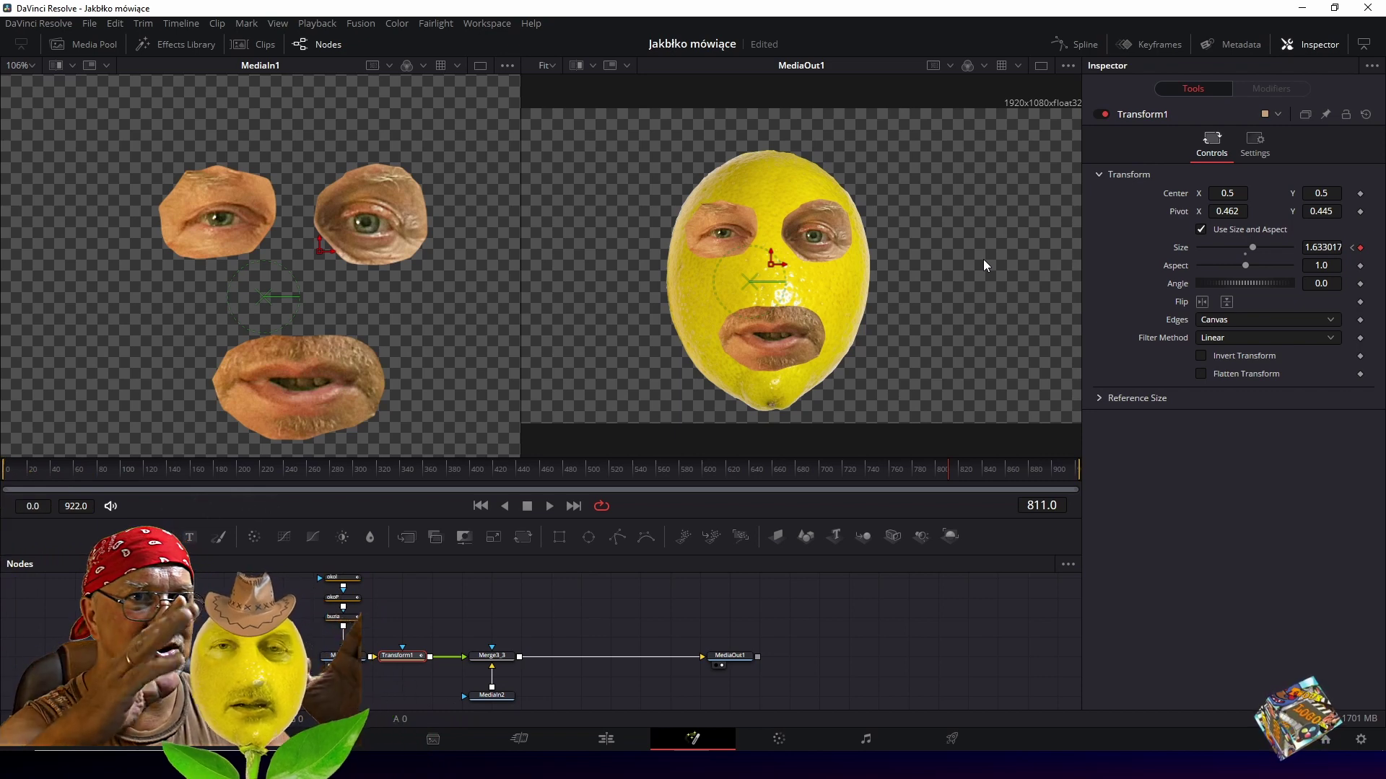
pyautogui.hotkey('ctrl', 's')
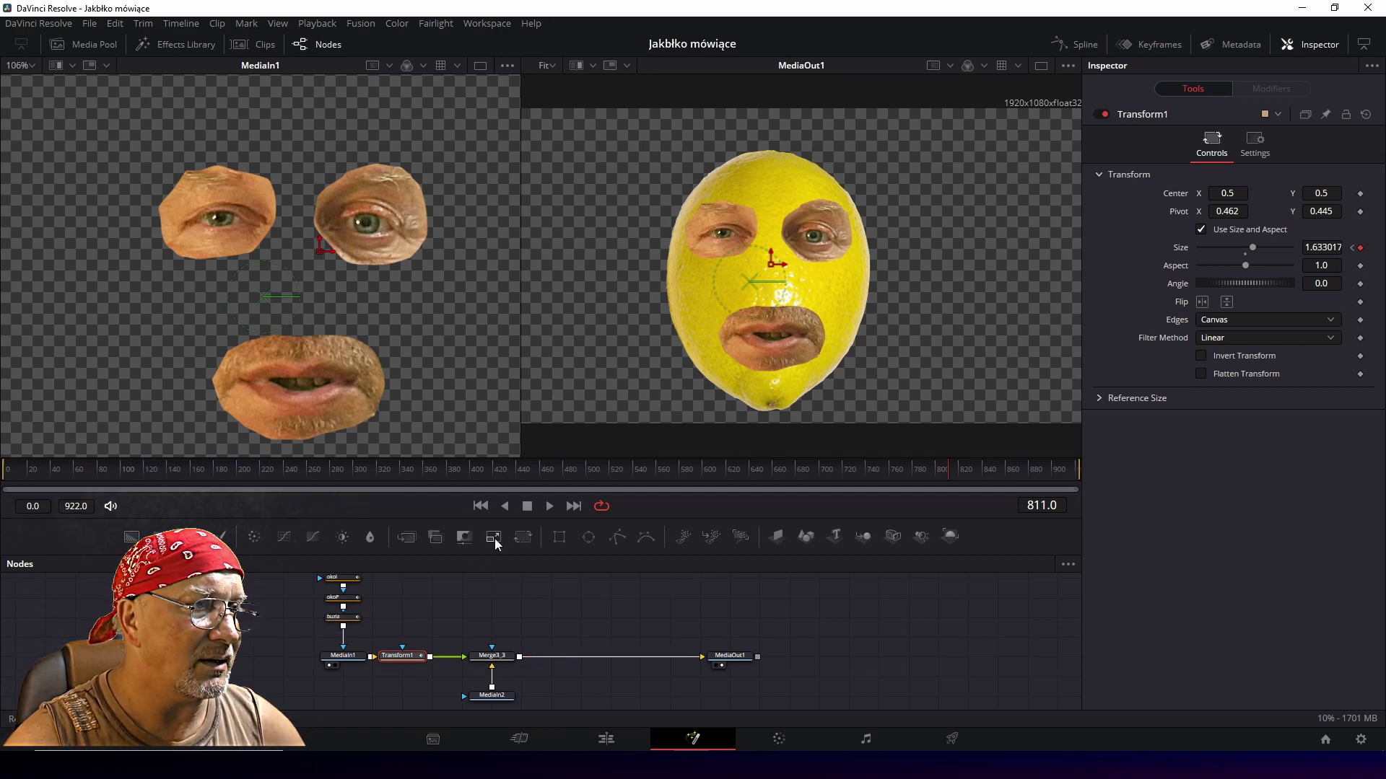
# Enlarge the node graph area and move the whole graph down.
pyautogui.moveTo(557, 520); pyautogui.dragTo(557, 441)
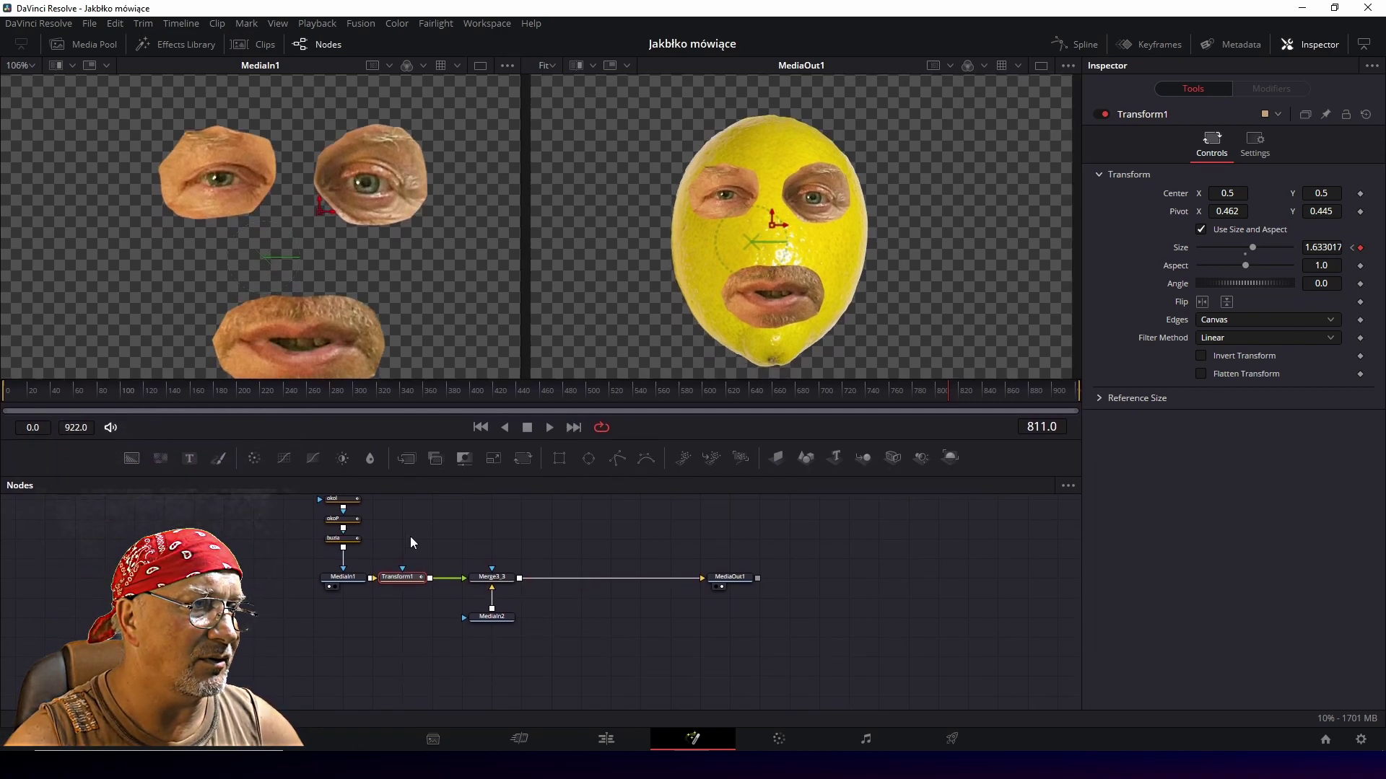
pyautogui.moveTo(247, 516)
pyautogui.mouseDown()
pyautogui.moveTo(786, 668)
pyautogui.moveTo(301, 519)
pyautogui.mouseUp()
pyautogui.moveTo(397, 577); pyautogui.dragTo(398, 621)
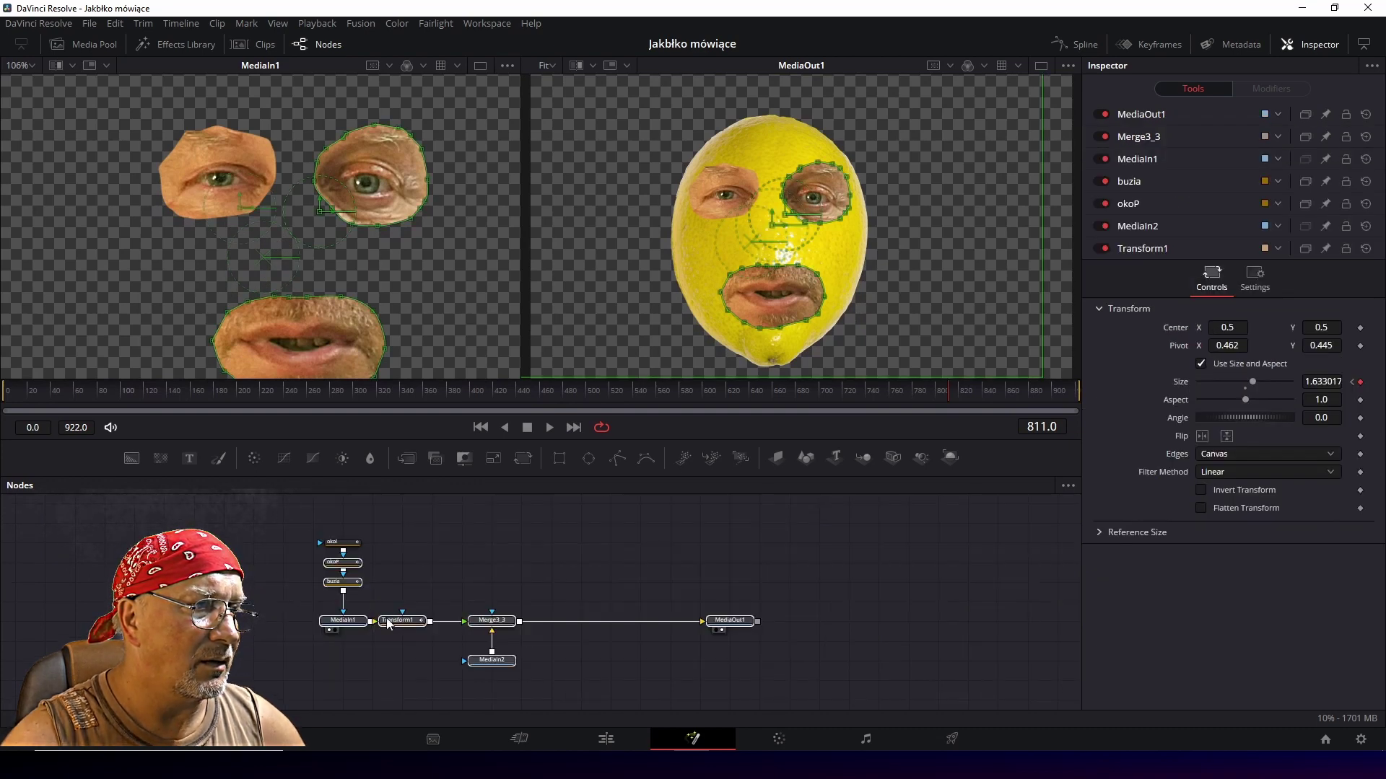
# Move Merge3_3, MediaIn2 and MediaOut1 further right, then select Transform1.
pyautogui.moveTo(472, 596); pyautogui.dragTo(790, 654)
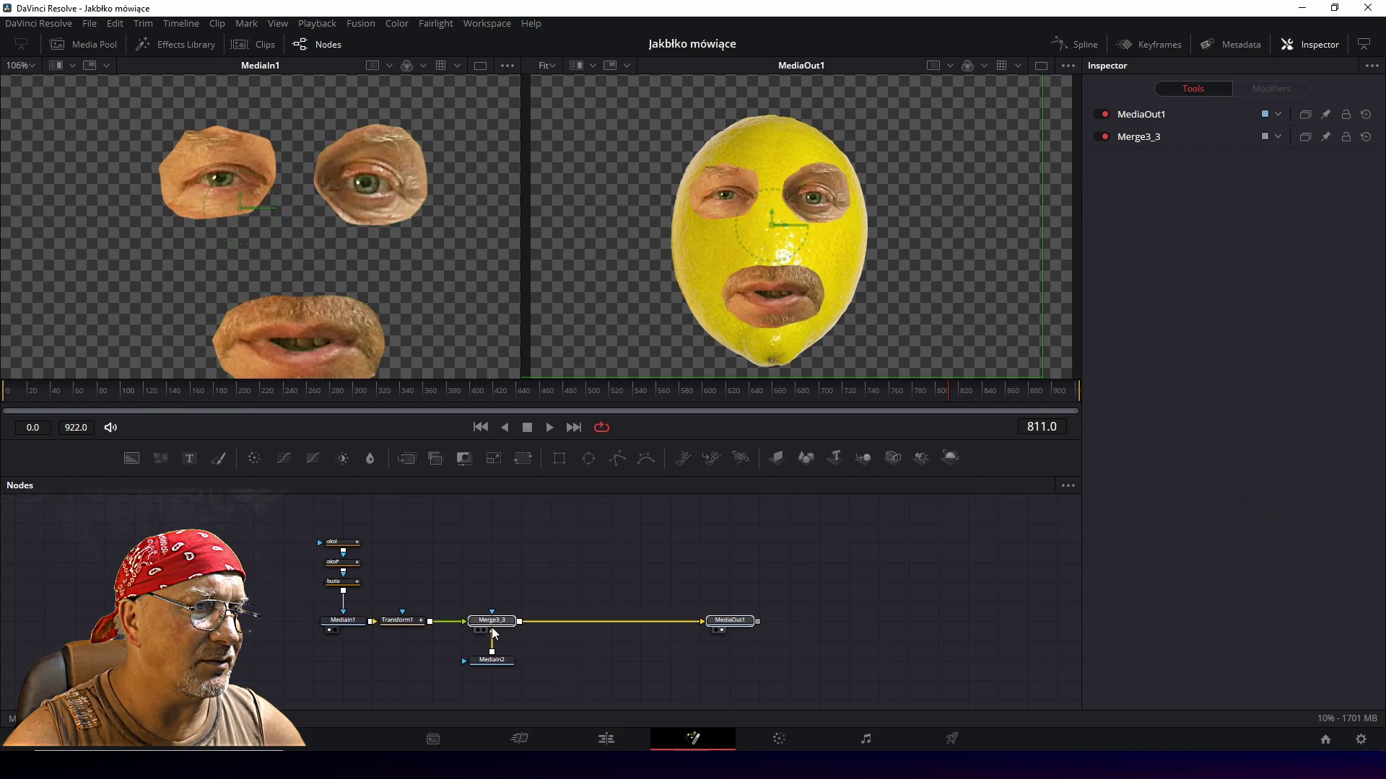
pyautogui.moveTo(466, 581); pyautogui.dragTo(772, 671)
pyautogui.moveTo(497, 625); pyautogui.dragTo(587, 625)
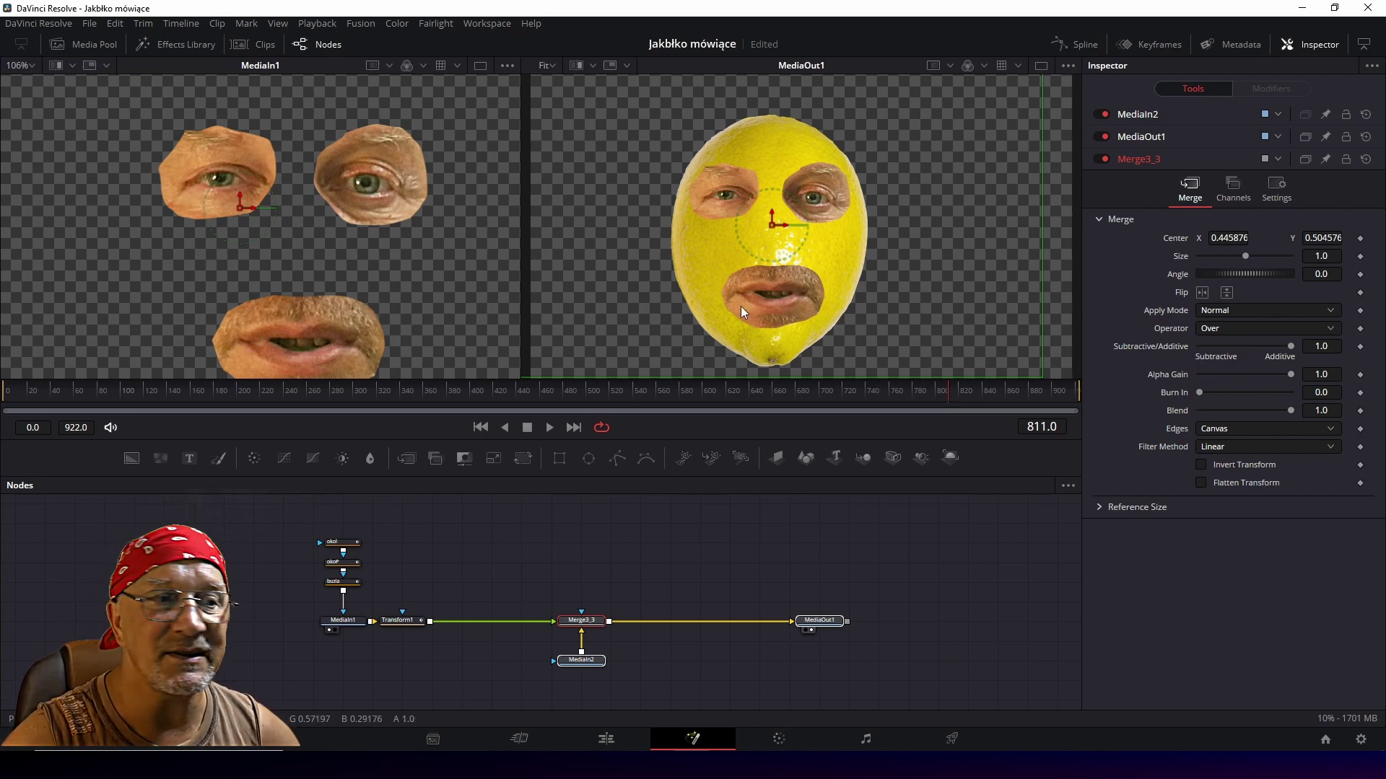
pyautogui.click(405, 621)
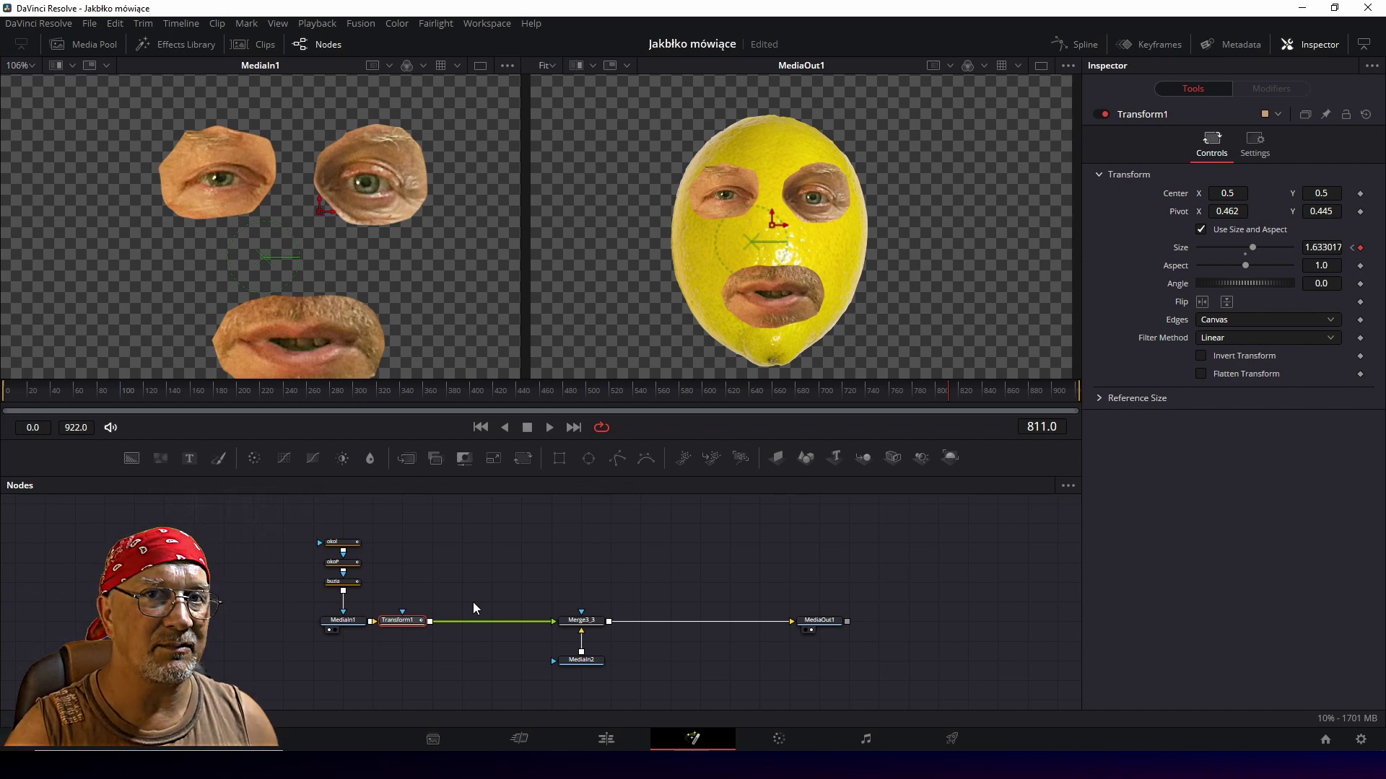
pyautogui.hotkey('shift', 'space')
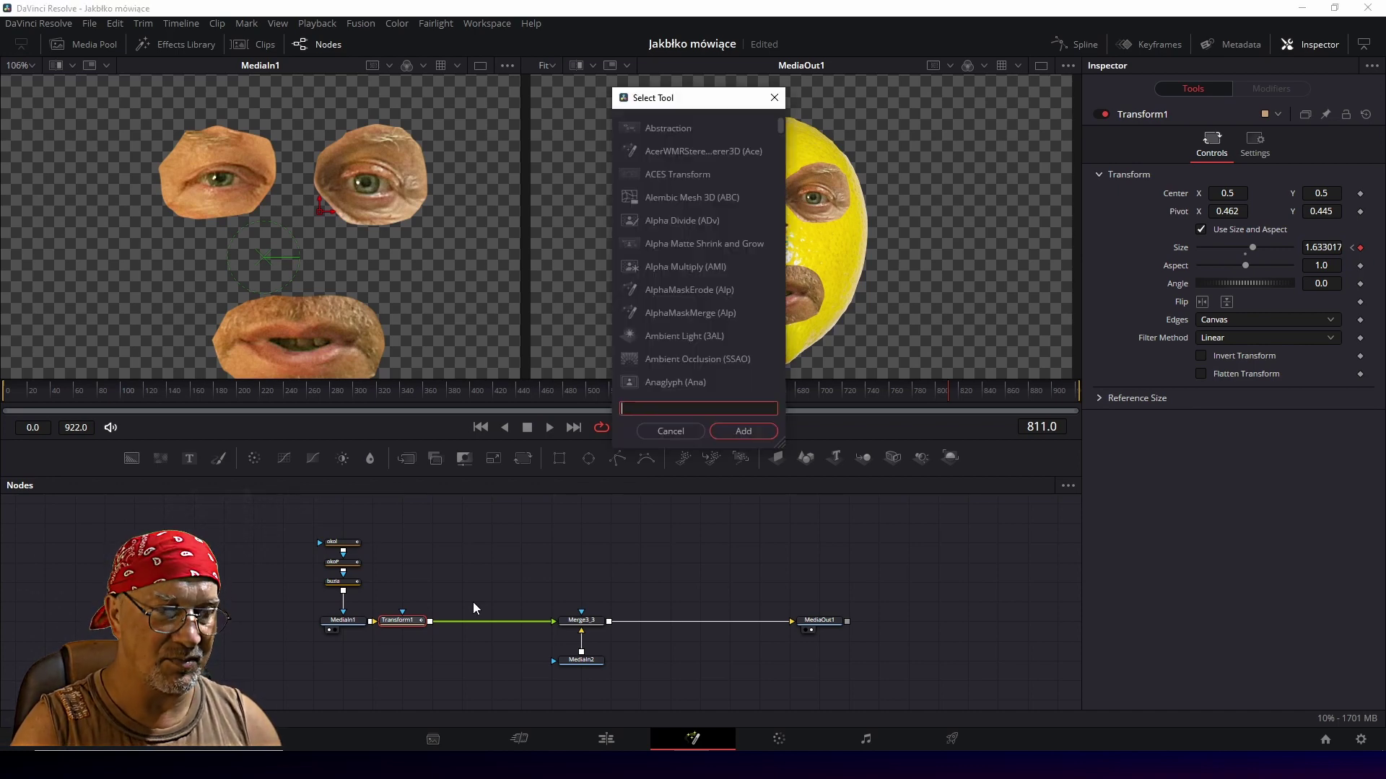
# Add a Color Corrector node after Transform1, linking it into Merge3_3.
pyautogui.write('color')
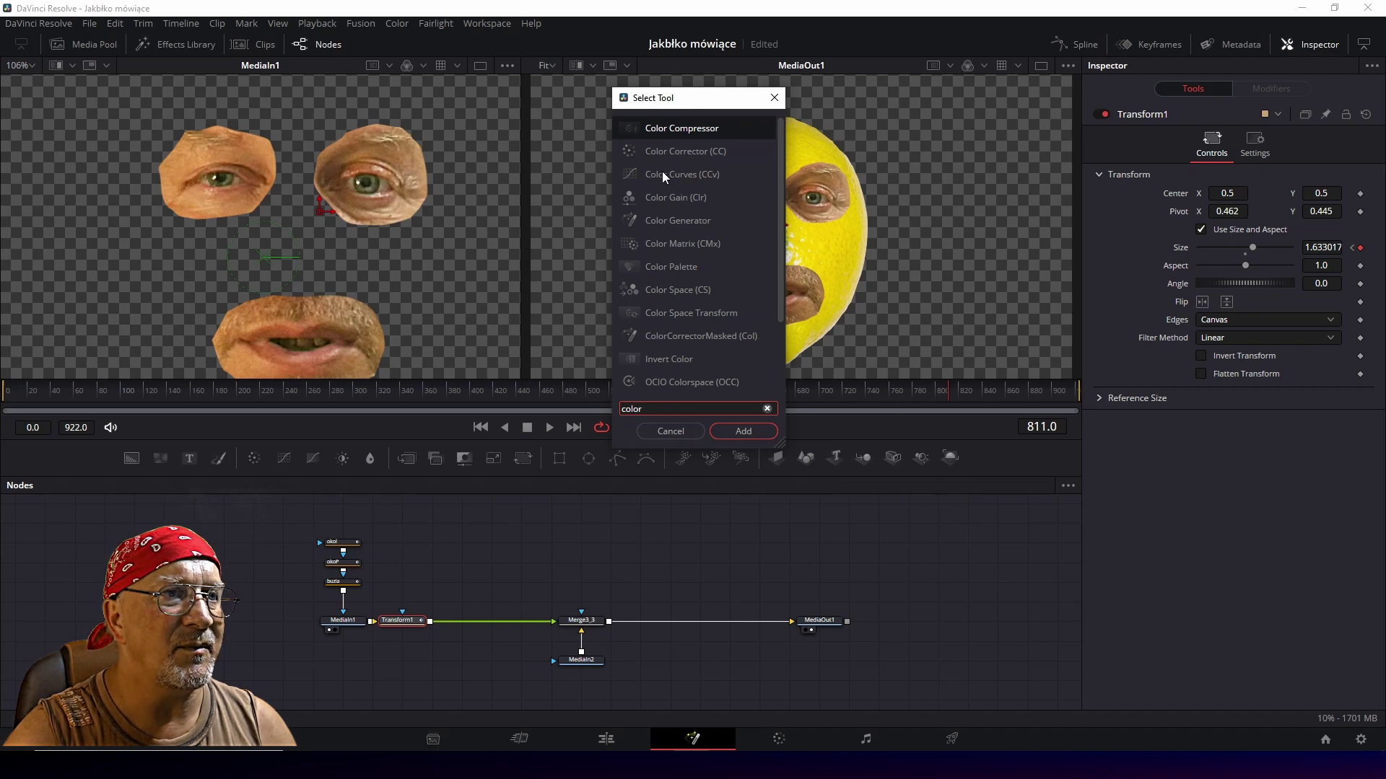
pyautogui.click(654, 153)
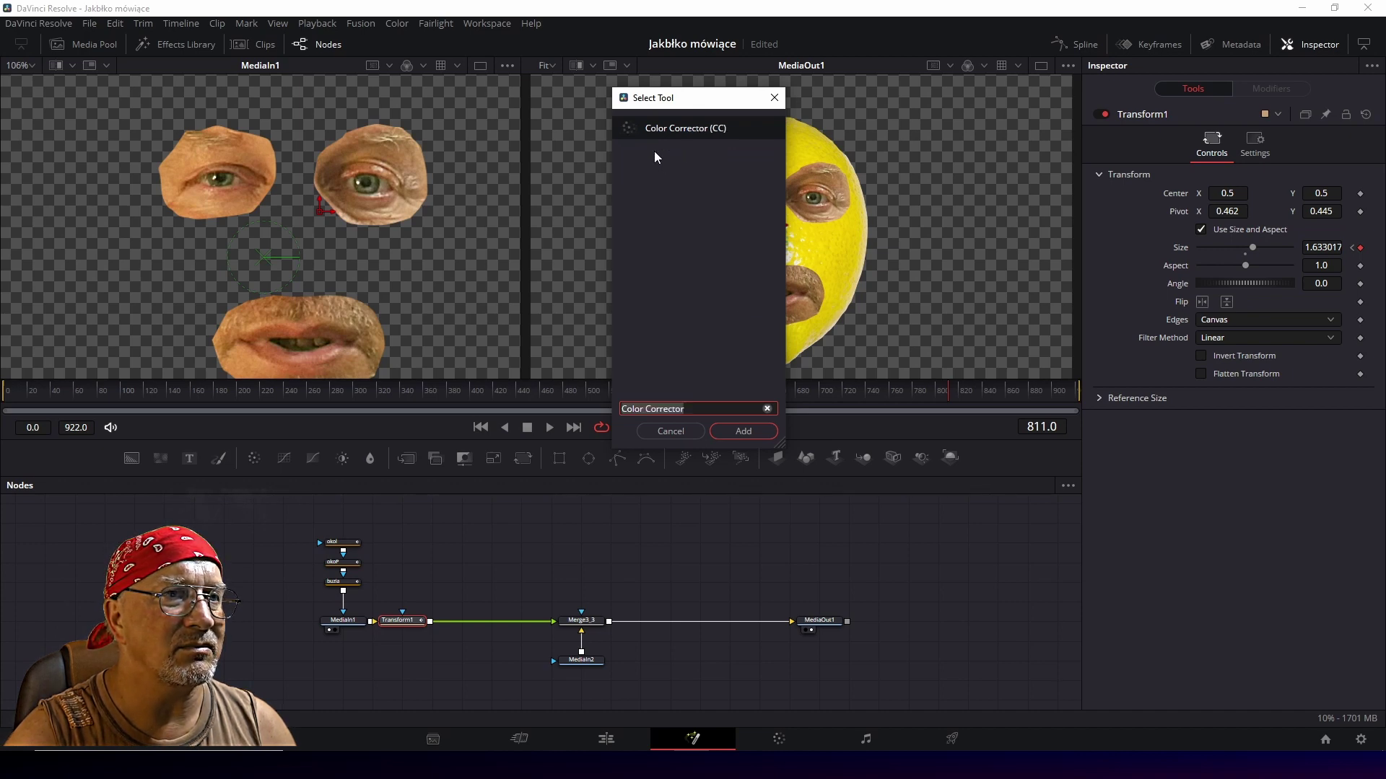
pyautogui.click(743, 431)
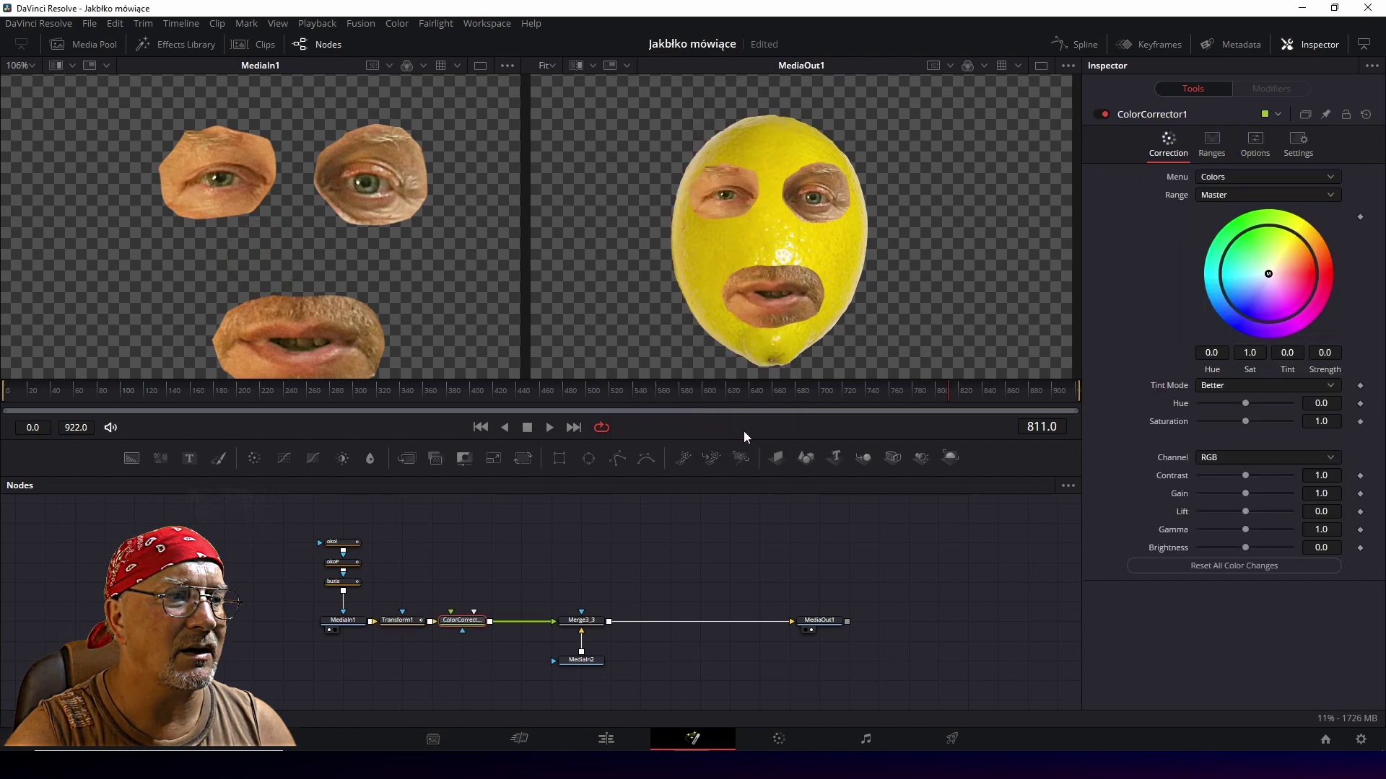
pyautogui.moveTo(469, 622); pyautogui.dragTo(488, 625)
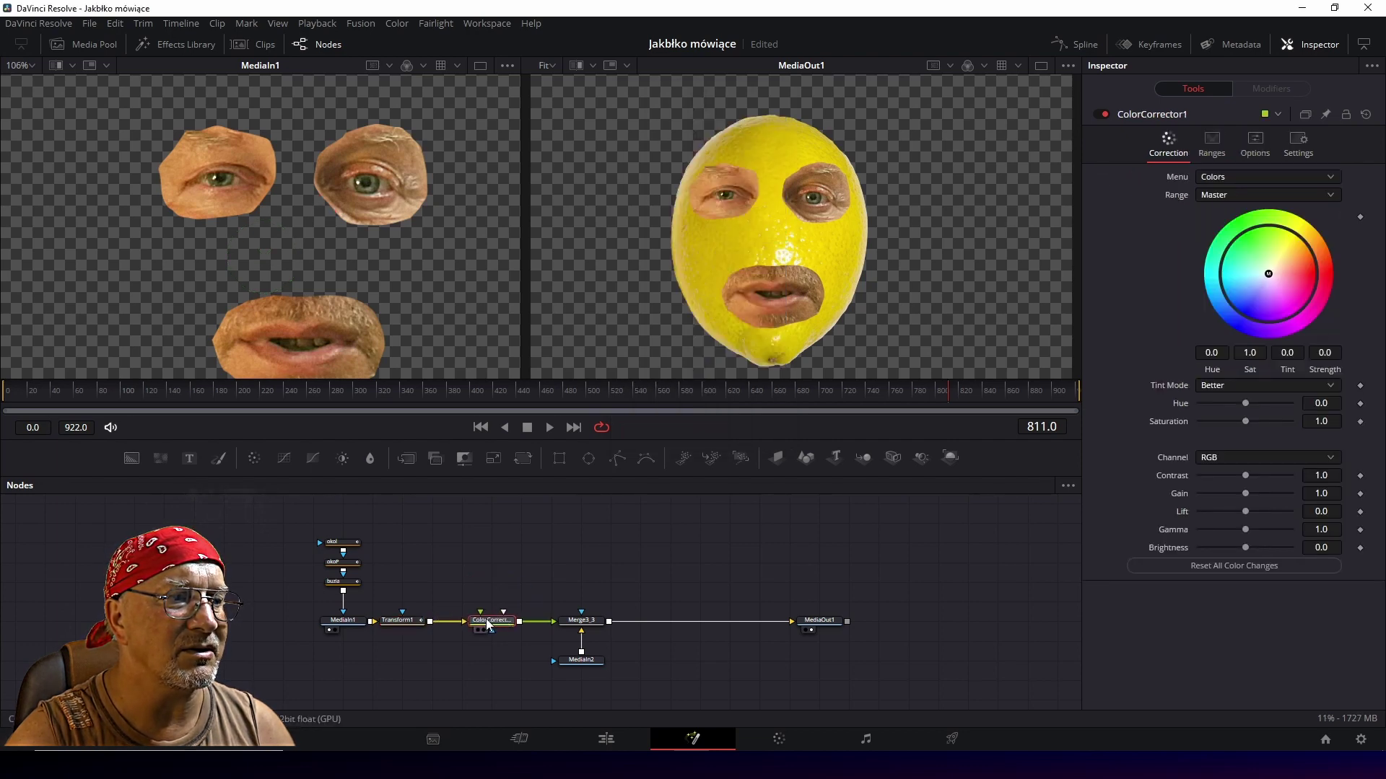
pyautogui.hotkey('ctrl', 'z')
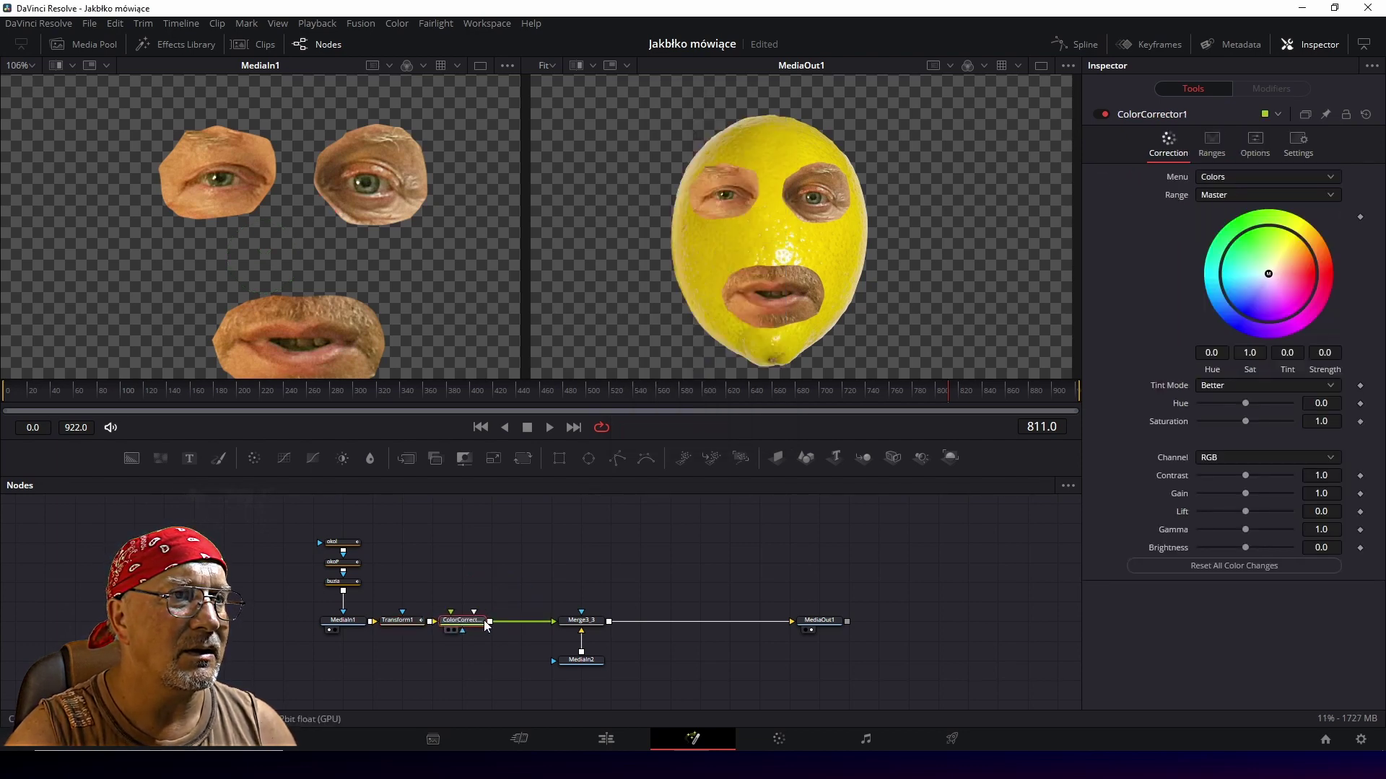
# Push ColorCorrector1's color wheel toward yellow, with hue -0.05 and saturation 0.94.
pyautogui.moveTo(1268, 274); pyautogui.dragTo(1292, 254)
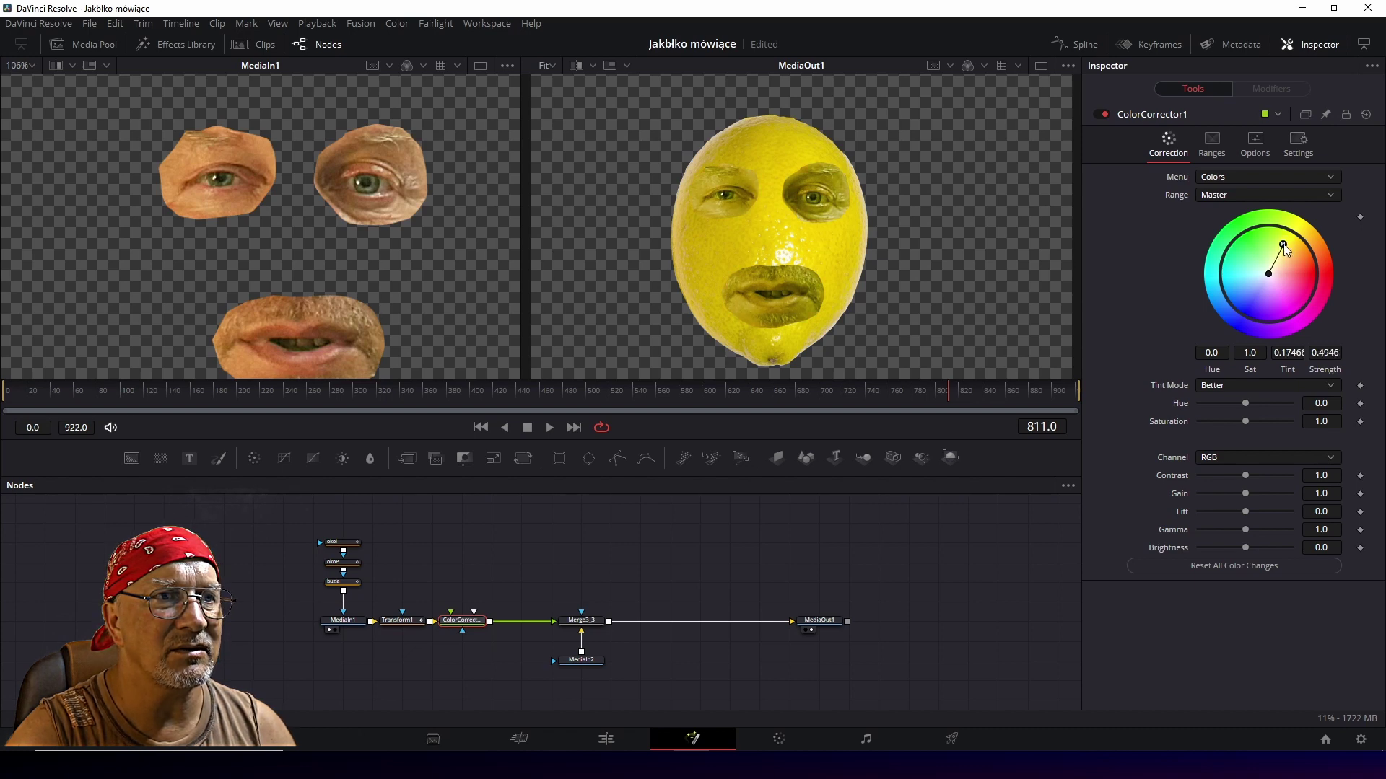
pyautogui.moveTo(1288, 244); pyautogui.dragTo(1291, 235)
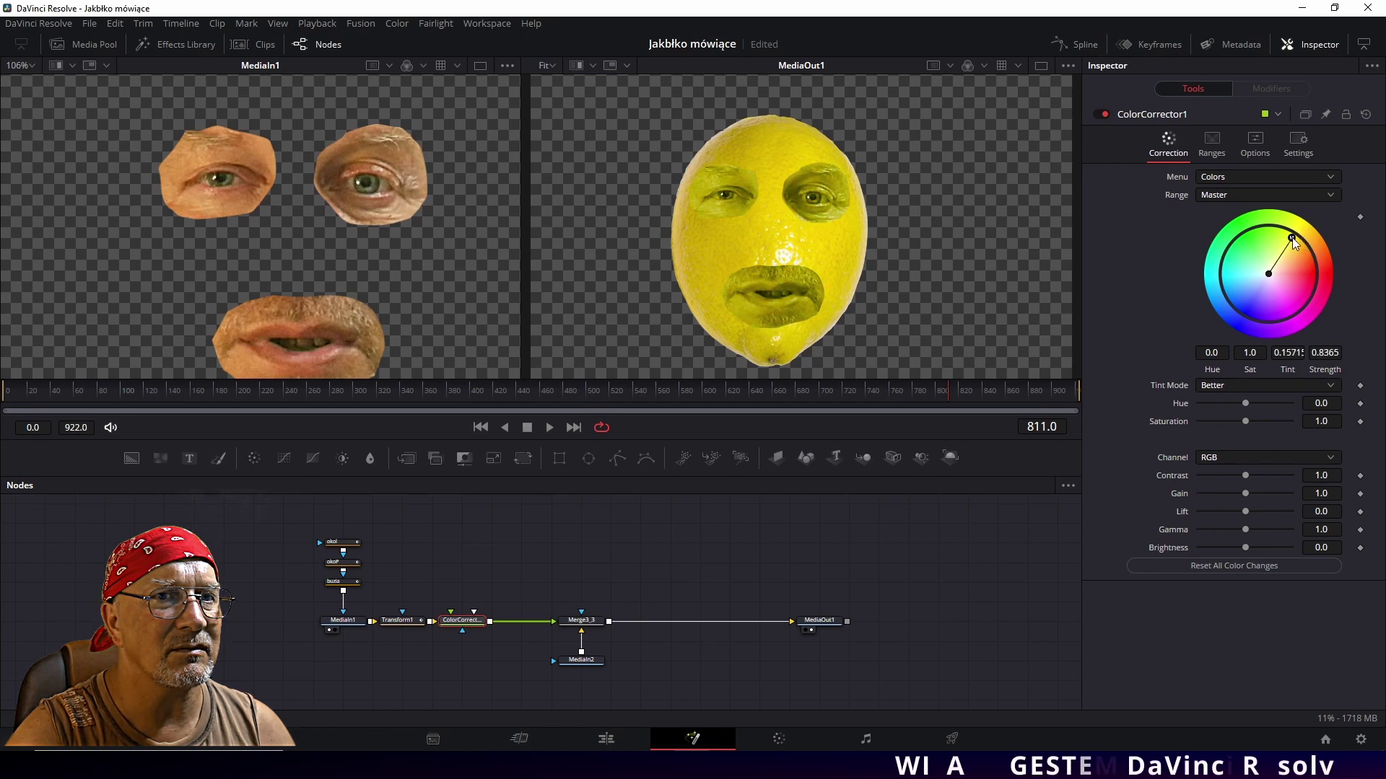
pyautogui.moveTo(1291, 238); pyautogui.dragTo(1290, 243)
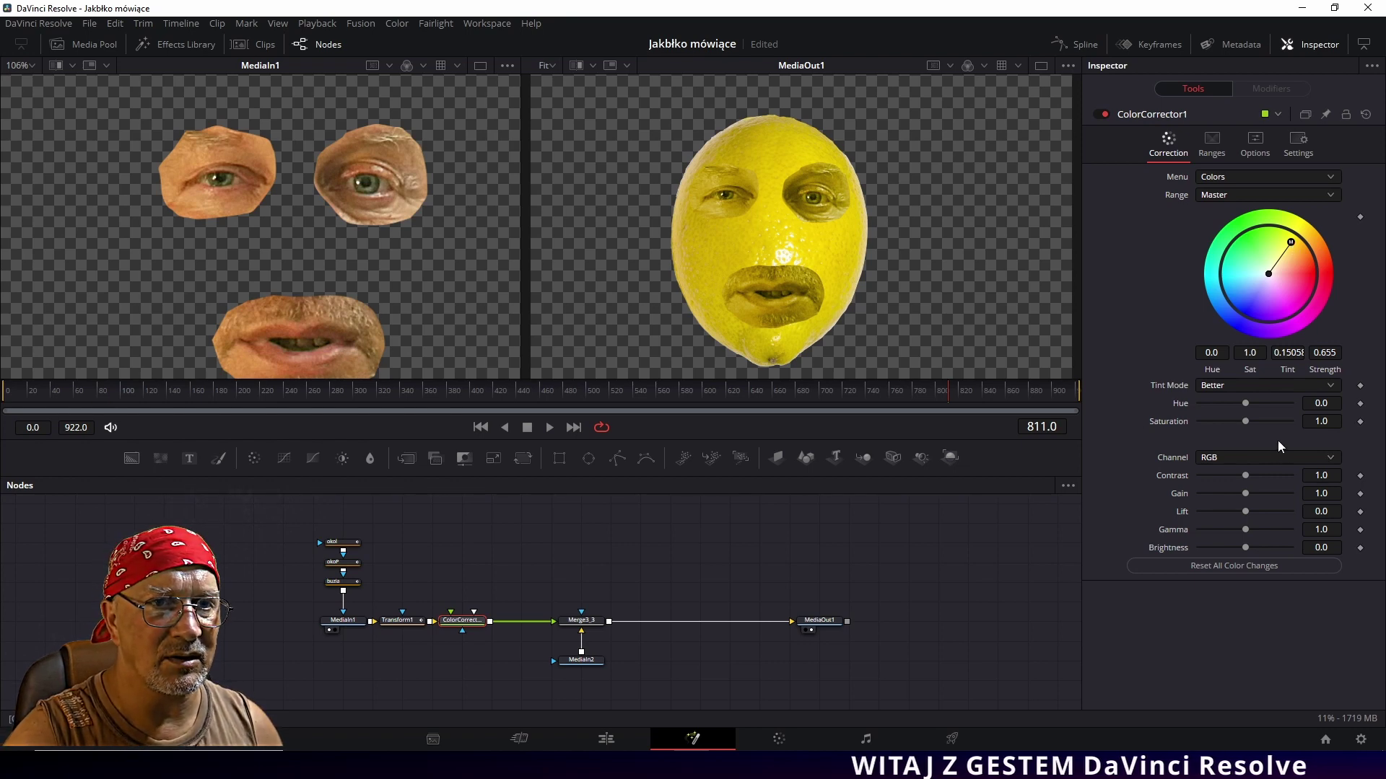
pyautogui.moveTo(1244, 404); pyautogui.dragTo(1241, 399)
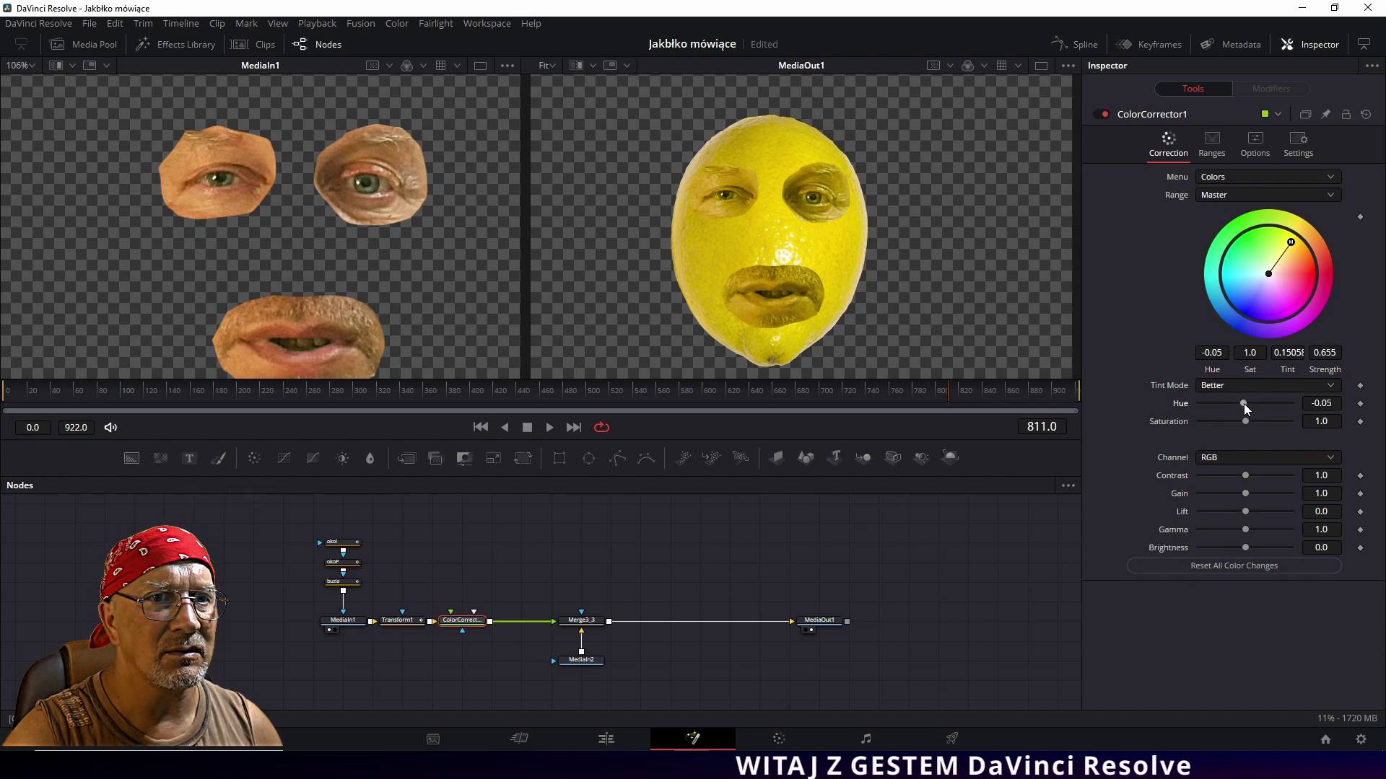
pyautogui.moveTo(1244, 422); pyautogui.dragTo(1247, 421)
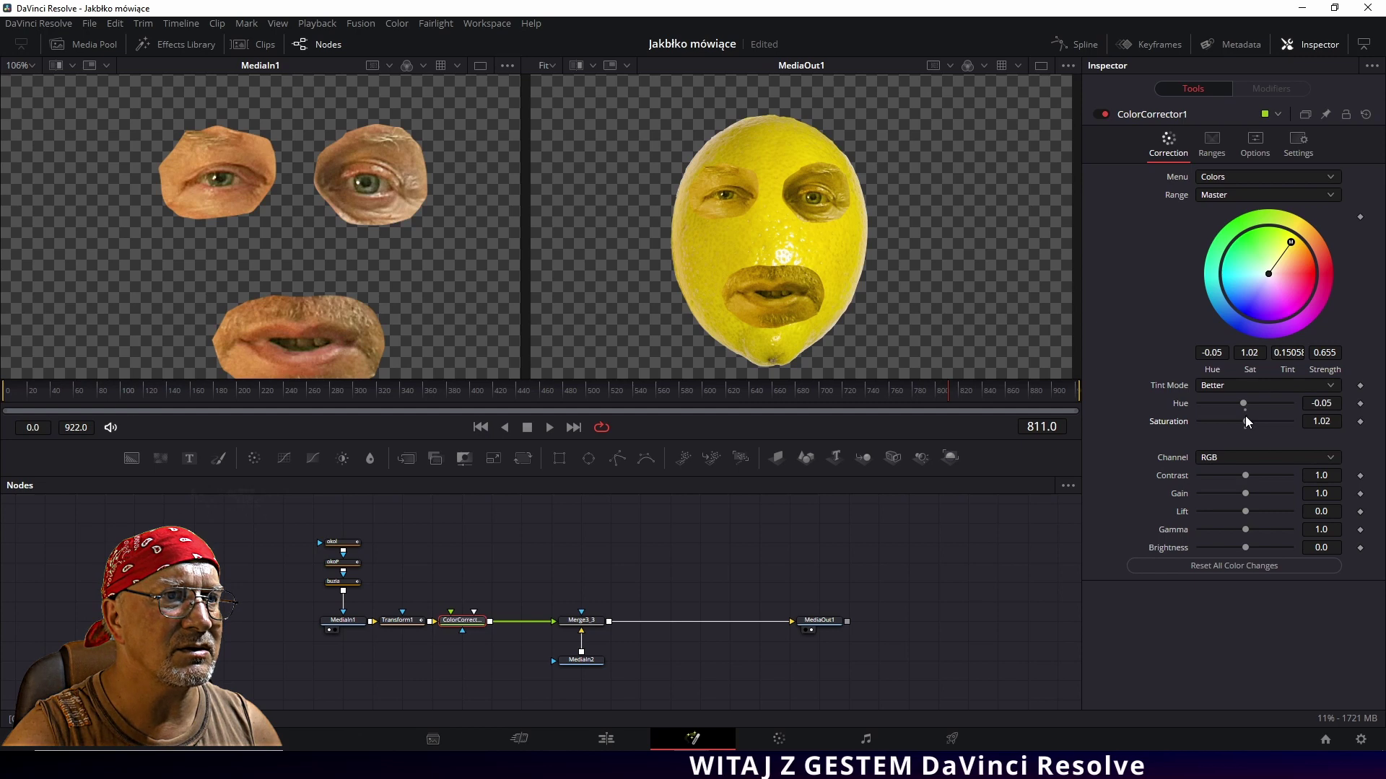
pyautogui.moveTo(1246, 416); pyautogui.dragTo(1243, 416)
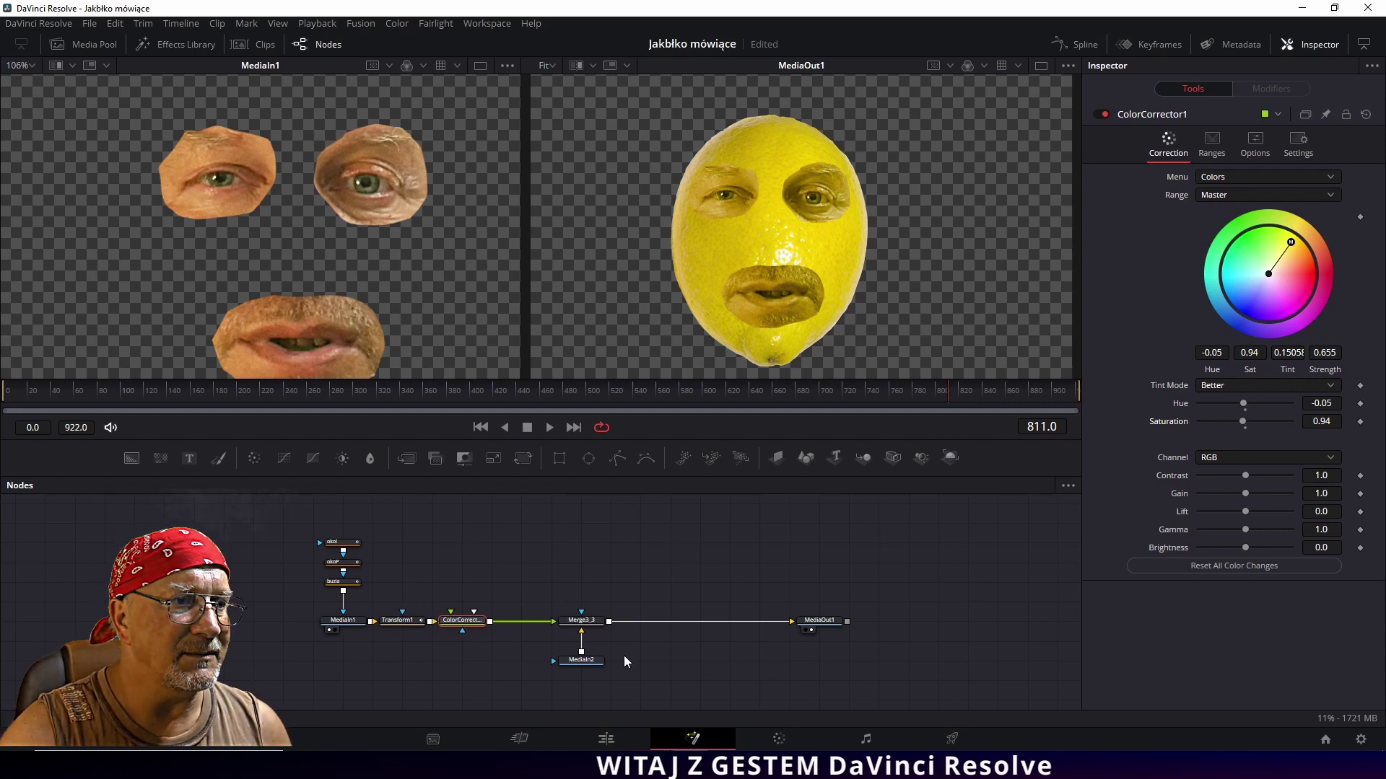
pyautogui.moveTo(581, 668); pyautogui.dragTo(582, 688)
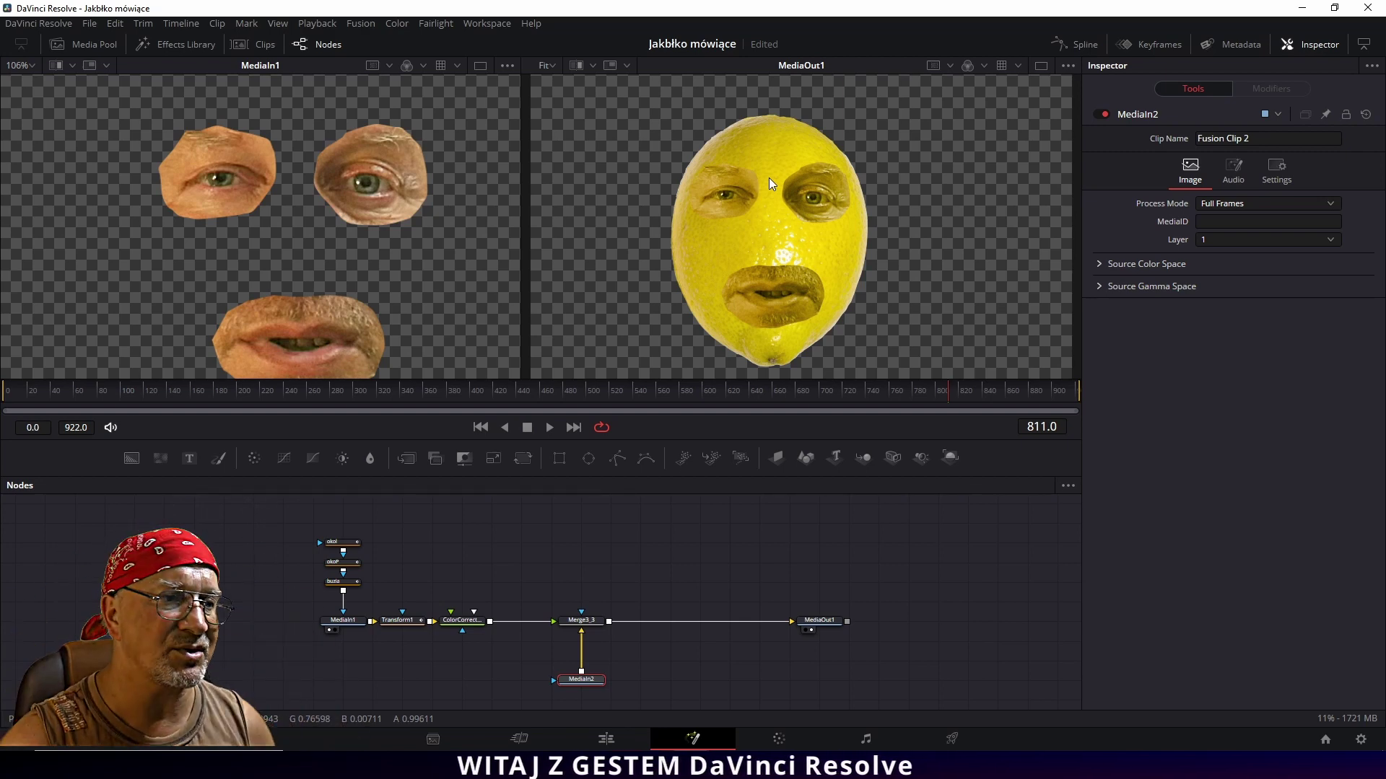
# Insert a Transform1_1 node between the MediaIn2 lemon clip and Merge3_3.
pyautogui.click(552, 677)
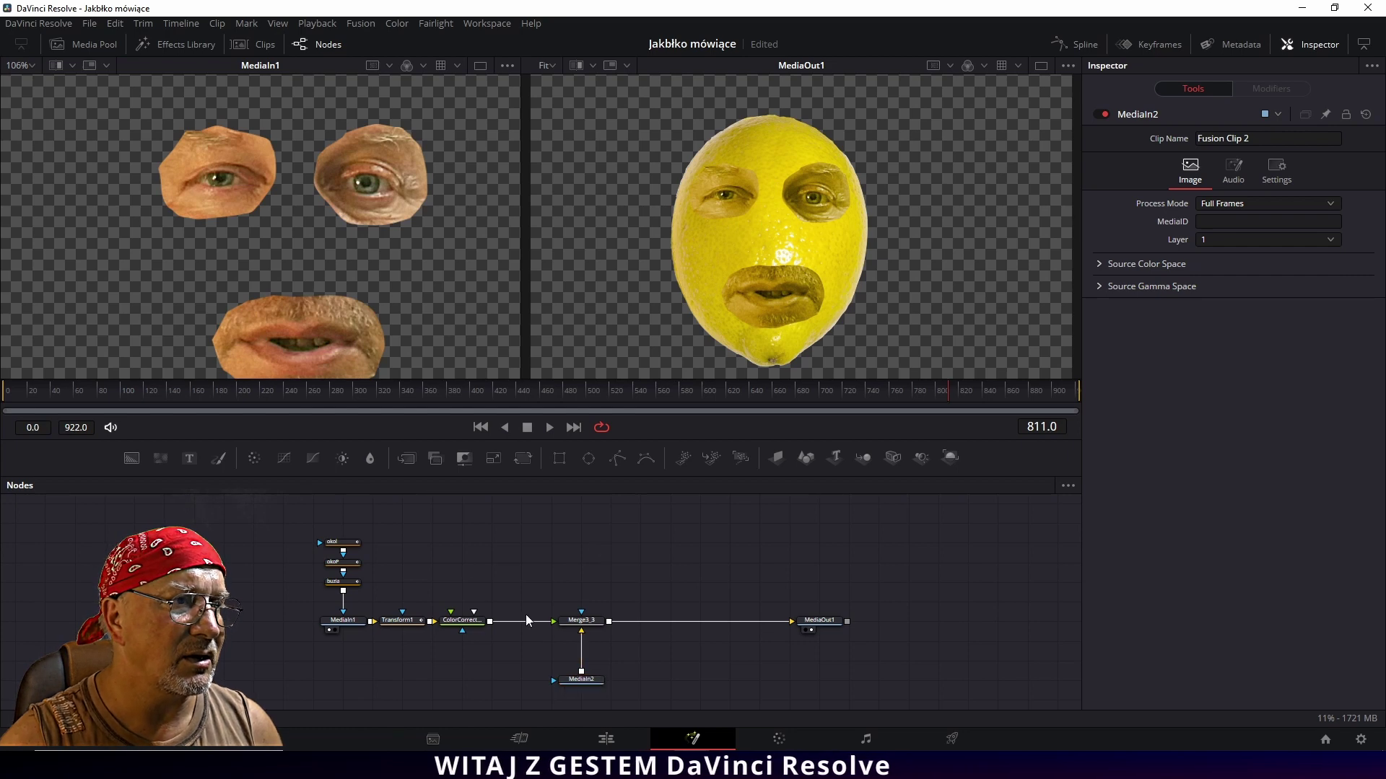
pyautogui.click(494, 459)
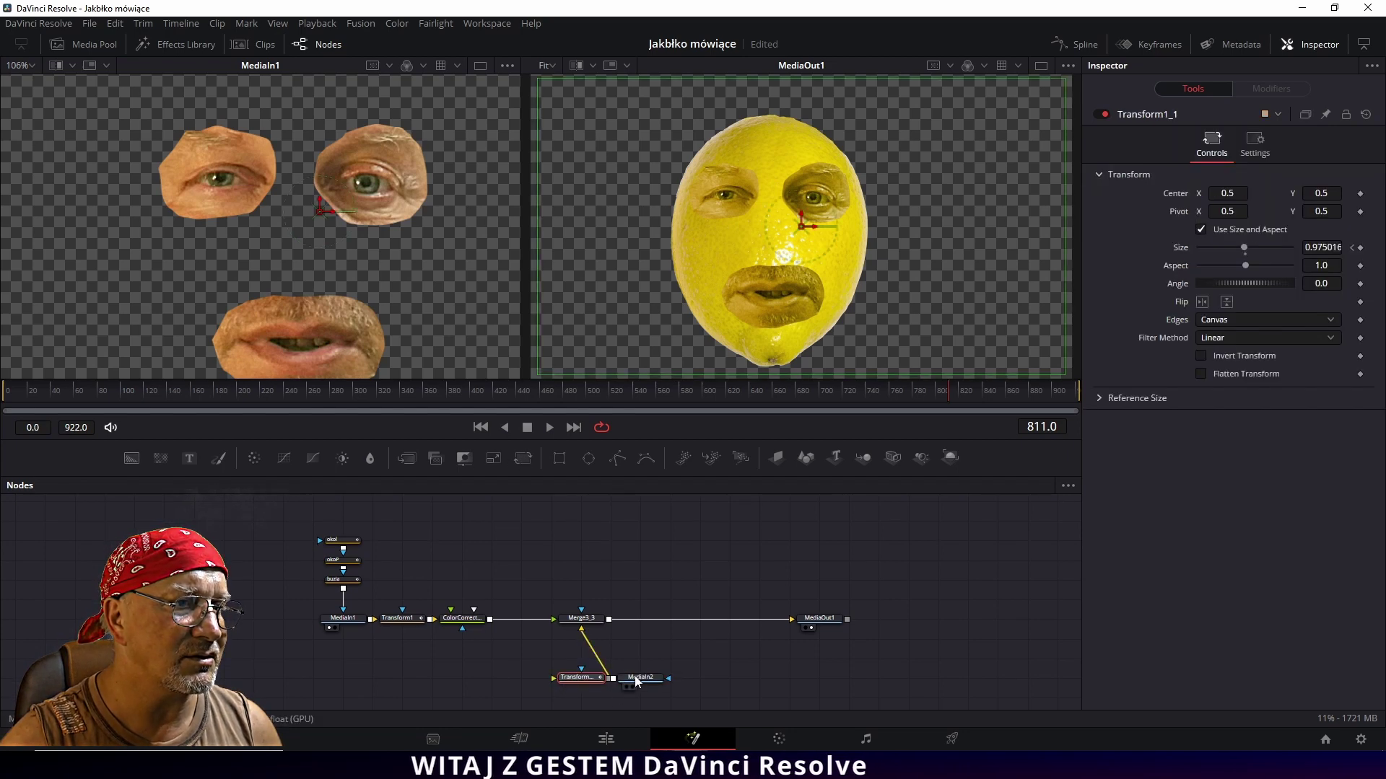
pyautogui.moveTo(624, 704); pyautogui.dragTo(628, 694)
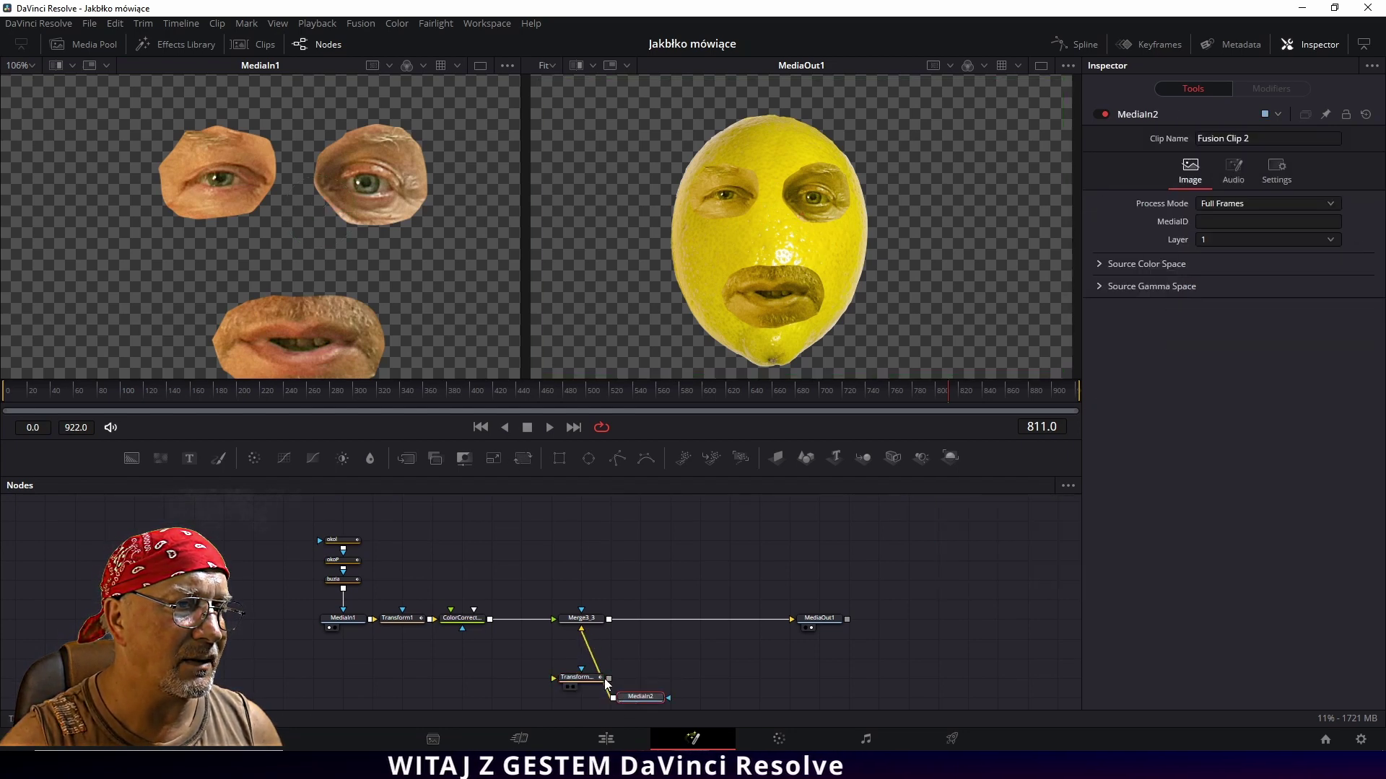
pyautogui.moveTo(642, 701)
pyautogui.mouseDown()
pyautogui.moveTo(583, 706)
pyautogui.moveTo(680, 681)
pyautogui.moveTo(565, 662)
pyautogui.mouseUp()
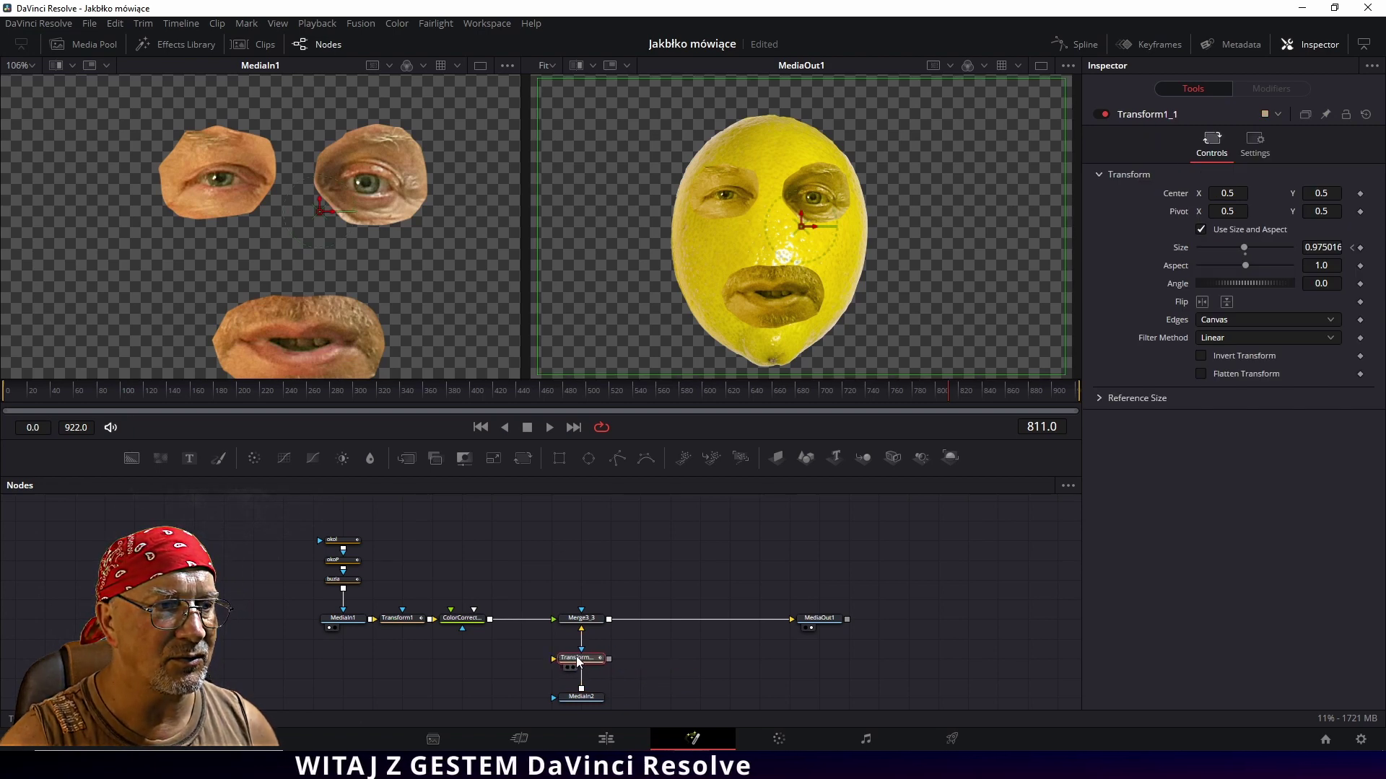
pyautogui.moveTo(565, 662); pyautogui.dragTo(581, 662)
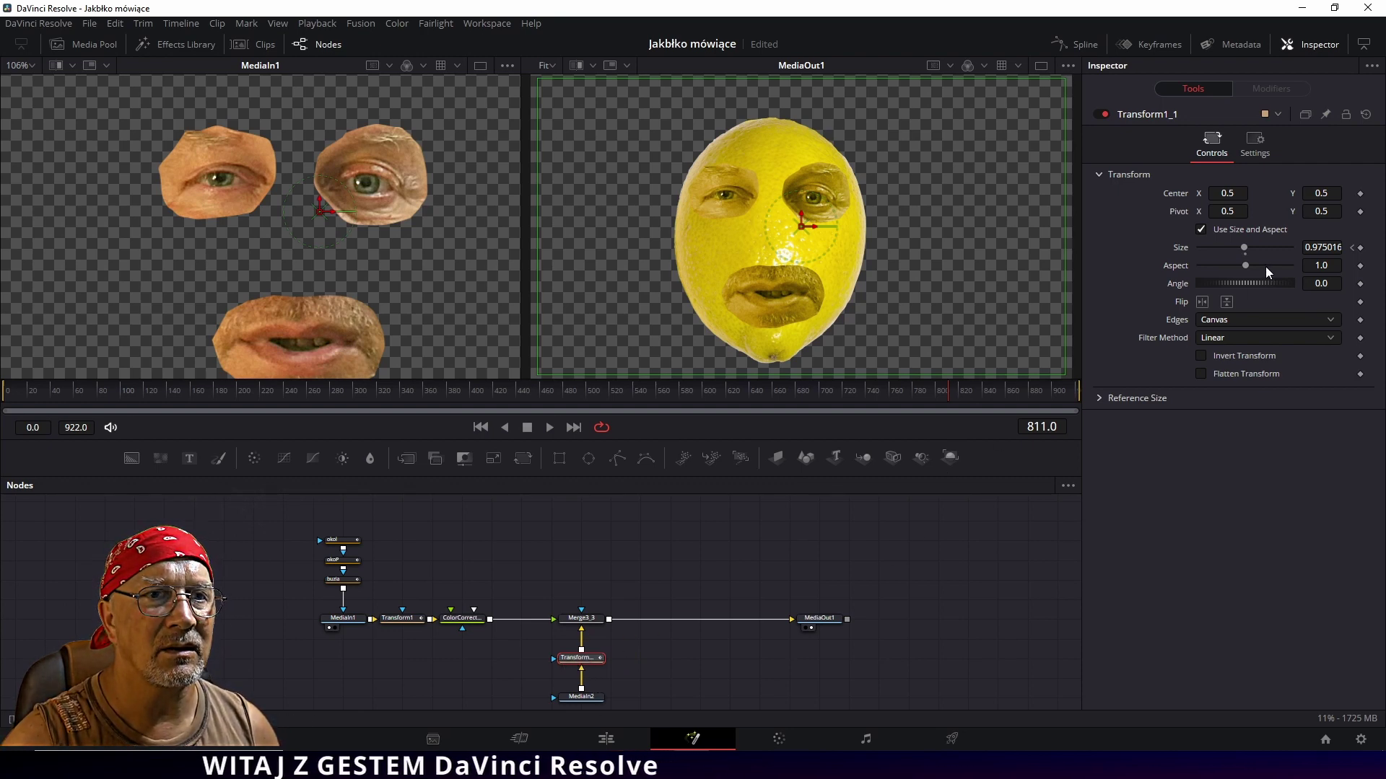
# Set the lemon transform's aspect to 0.892 and size to 1.02.
pyautogui.moveTo(1245, 266); pyautogui.dragTo(1240, 266)
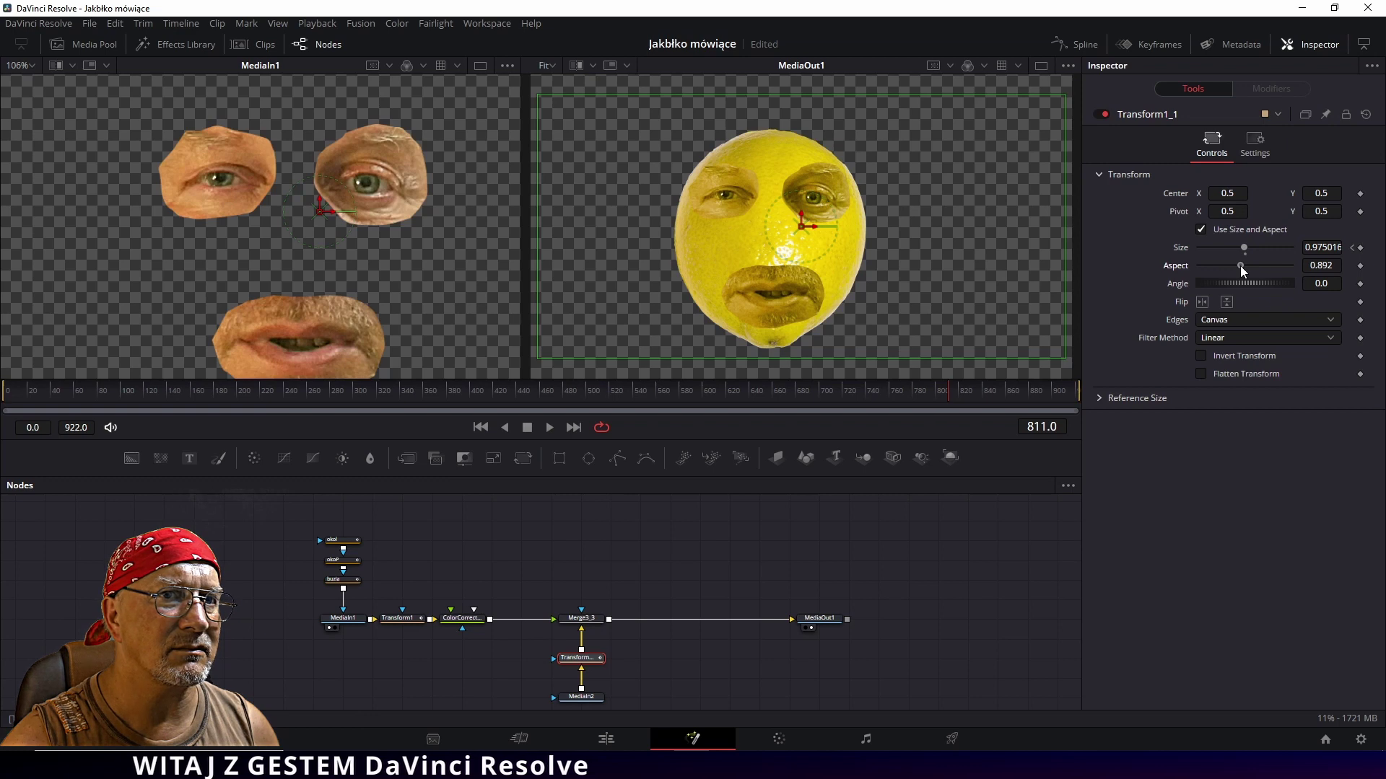
pyautogui.moveTo(1249, 257); pyautogui.dragTo(1246, 247)
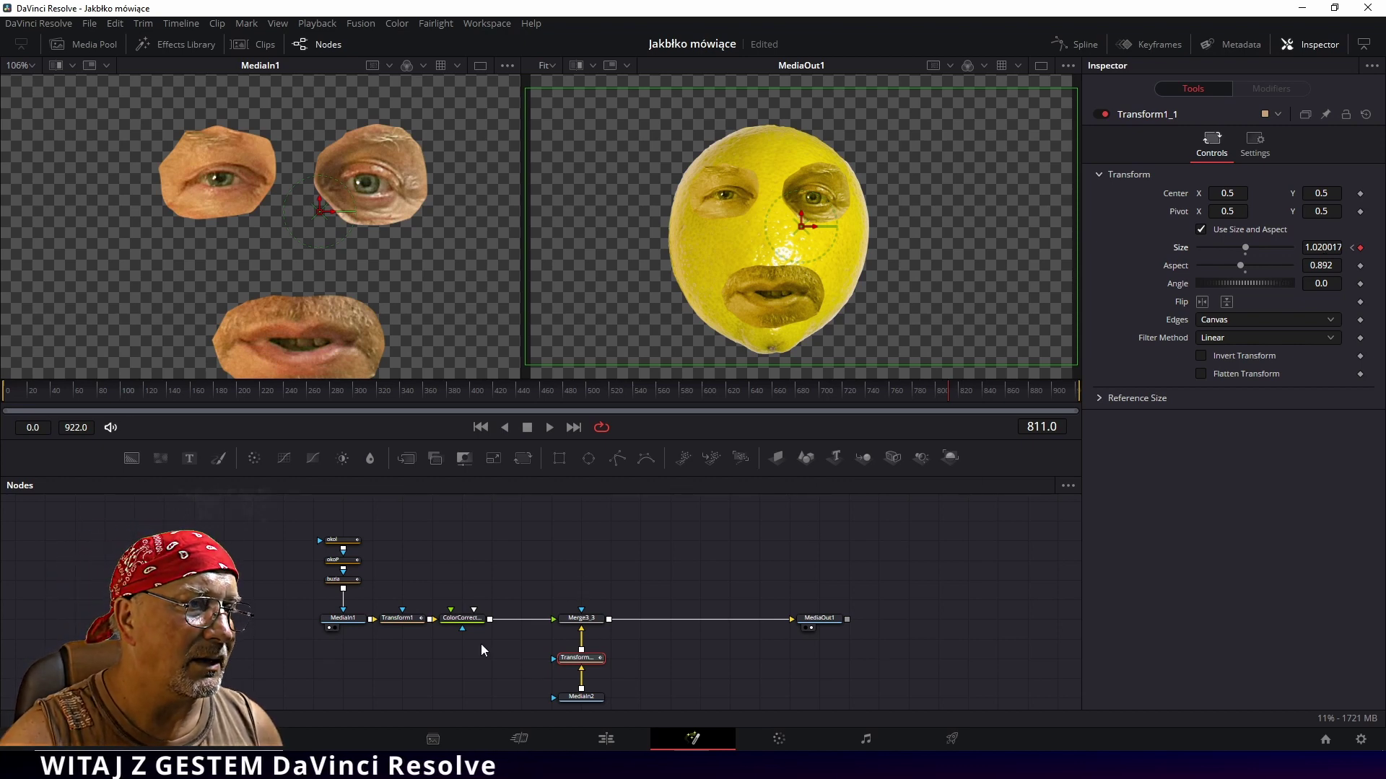
pyautogui.moveTo(457, 620); pyautogui.dragTo(487, 621)
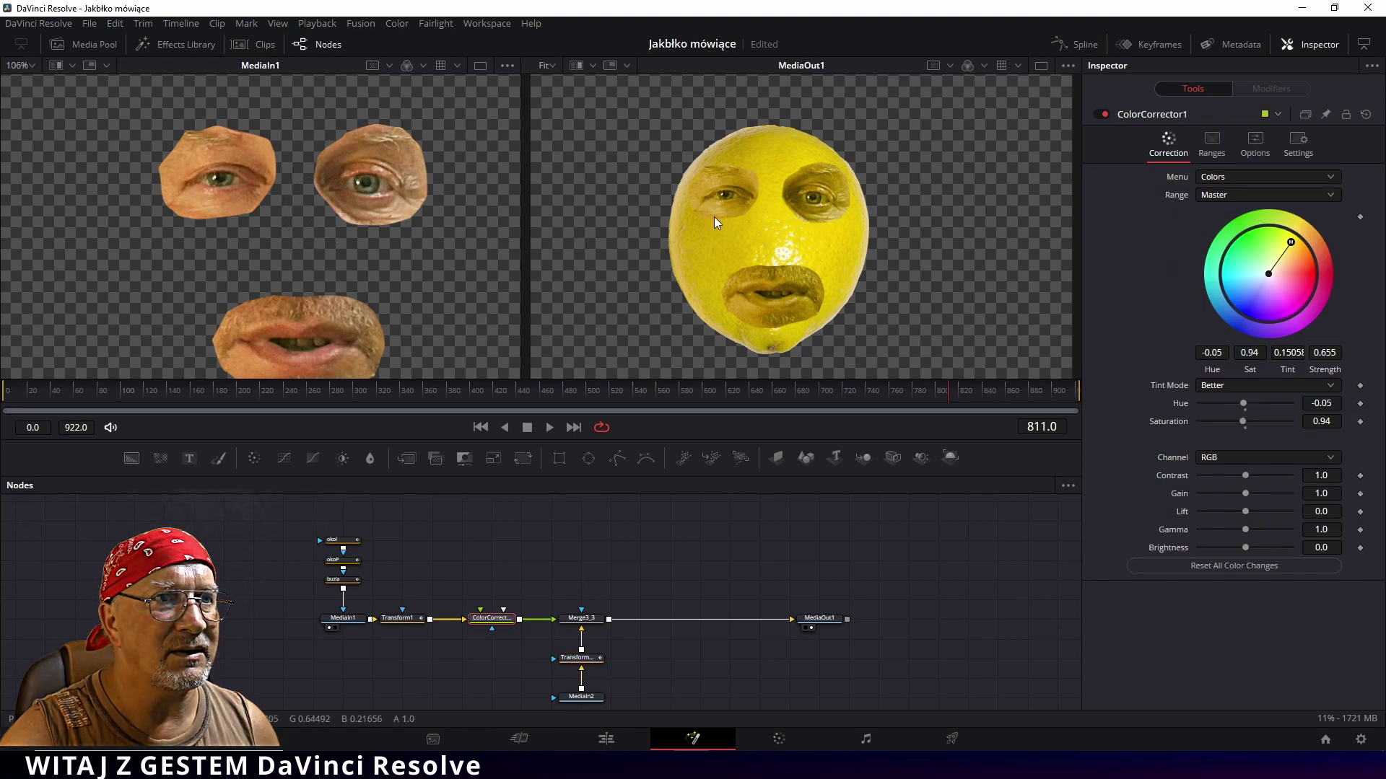
# Hide the okol mask's view controls and raise its soft edge.
pyautogui.click(341, 547)
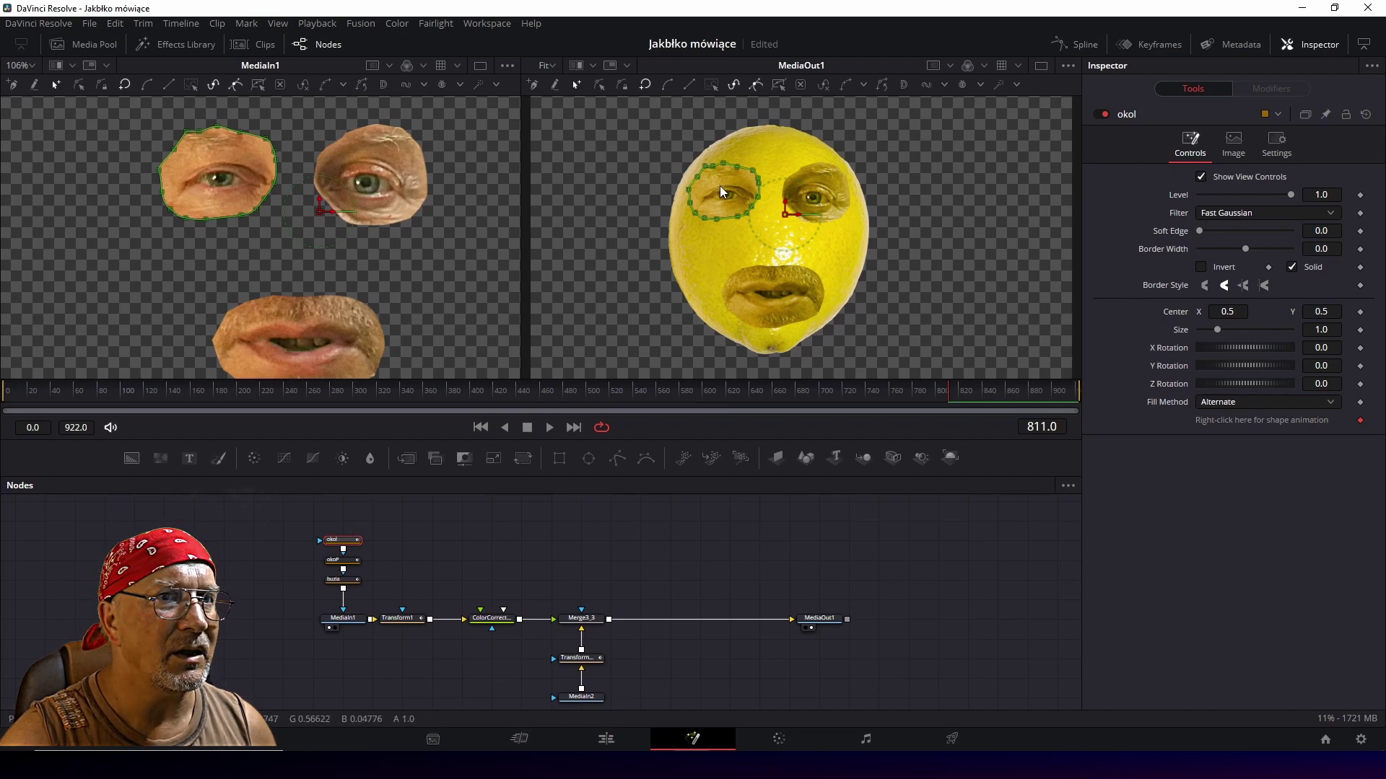
pyautogui.click(1202, 177)
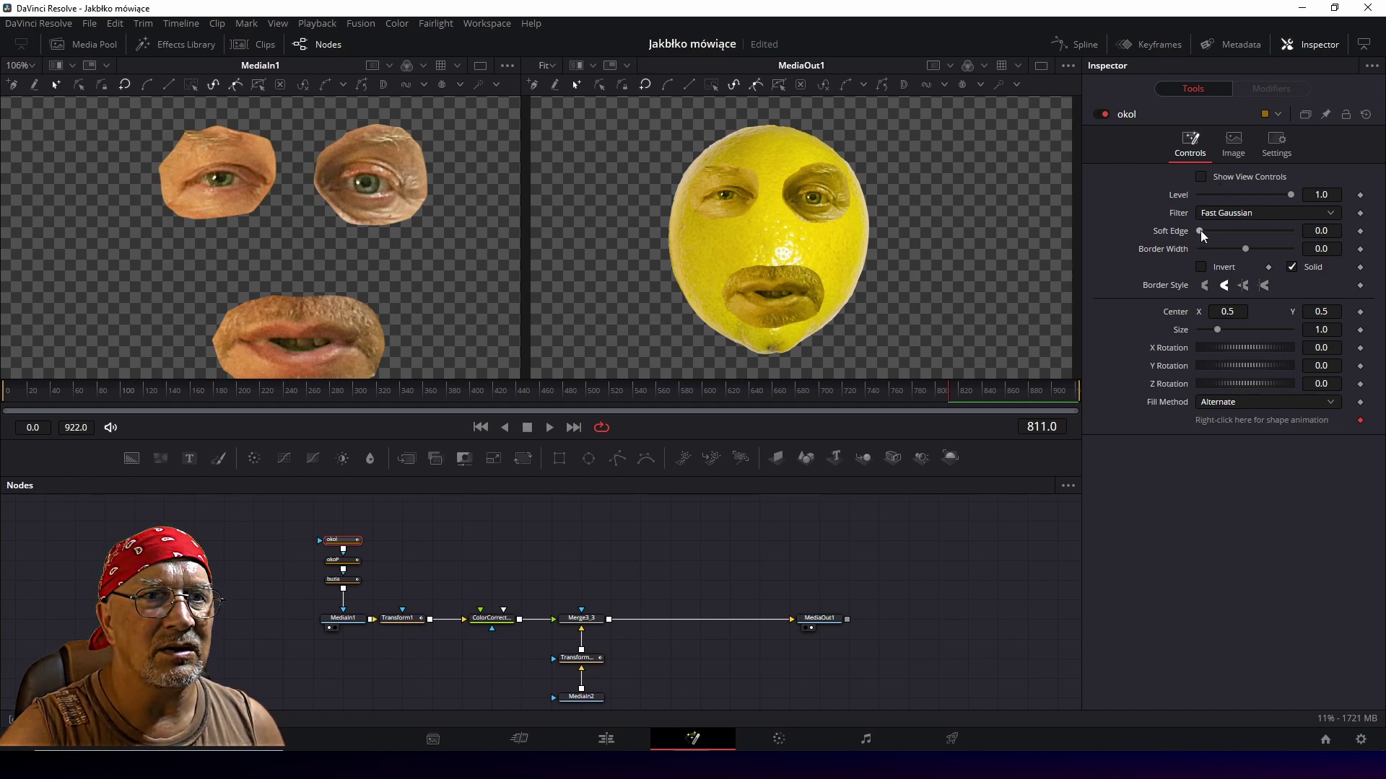
pyautogui.moveTo(1200, 231); pyautogui.dragTo(1209, 231)
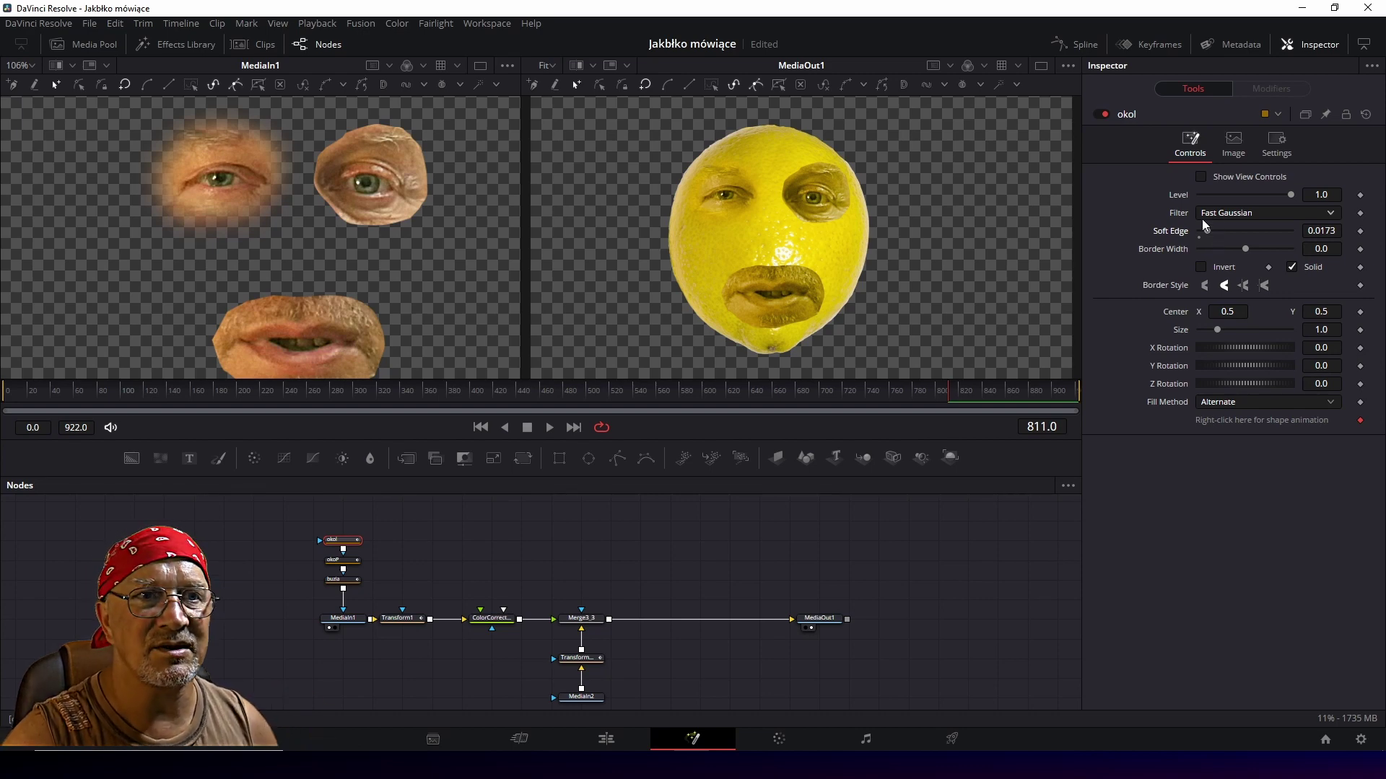
# Feather the okoP eye mask to soft edge 0.0252 with border width 0.003.
pyautogui.click(347, 568)
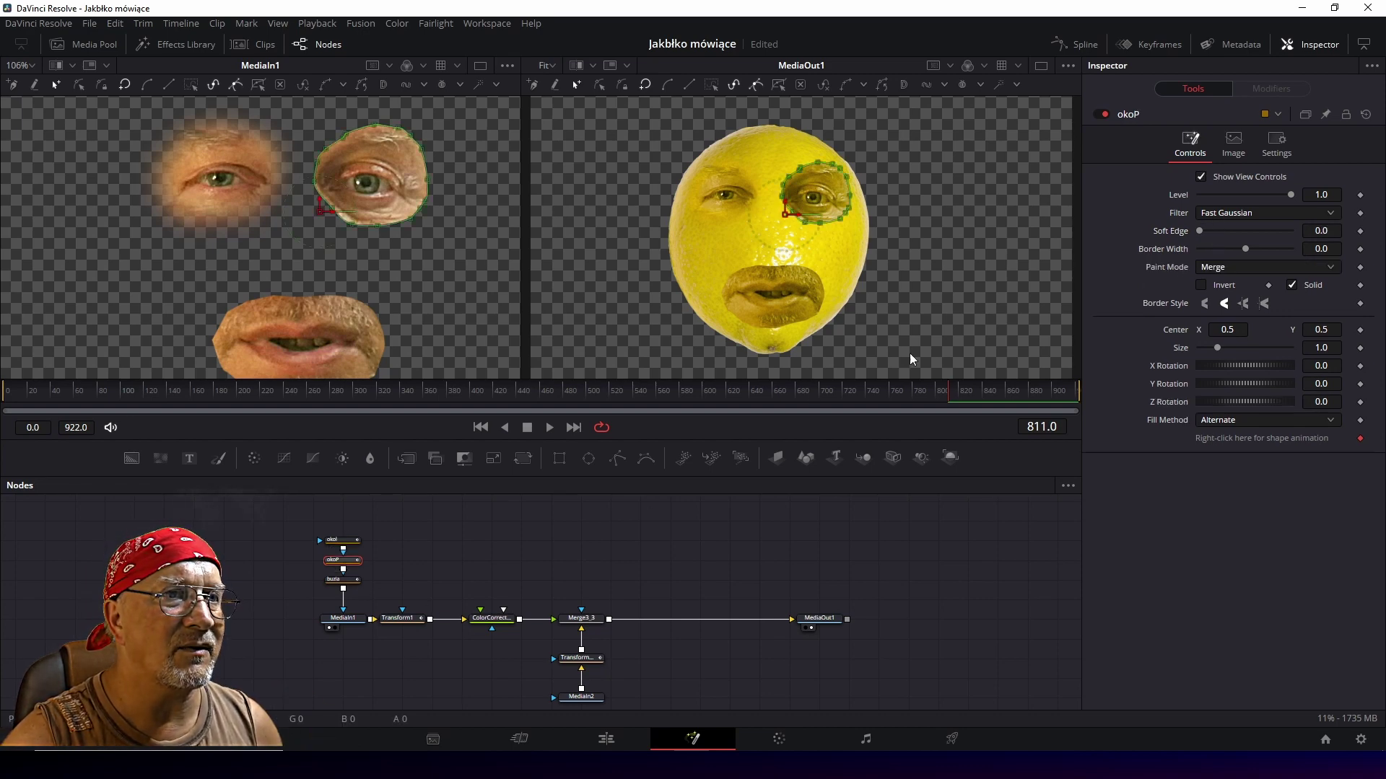
pyautogui.click(1201, 177)
pyautogui.moveTo(1199, 230); pyautogui.dragTo(1207, 233)
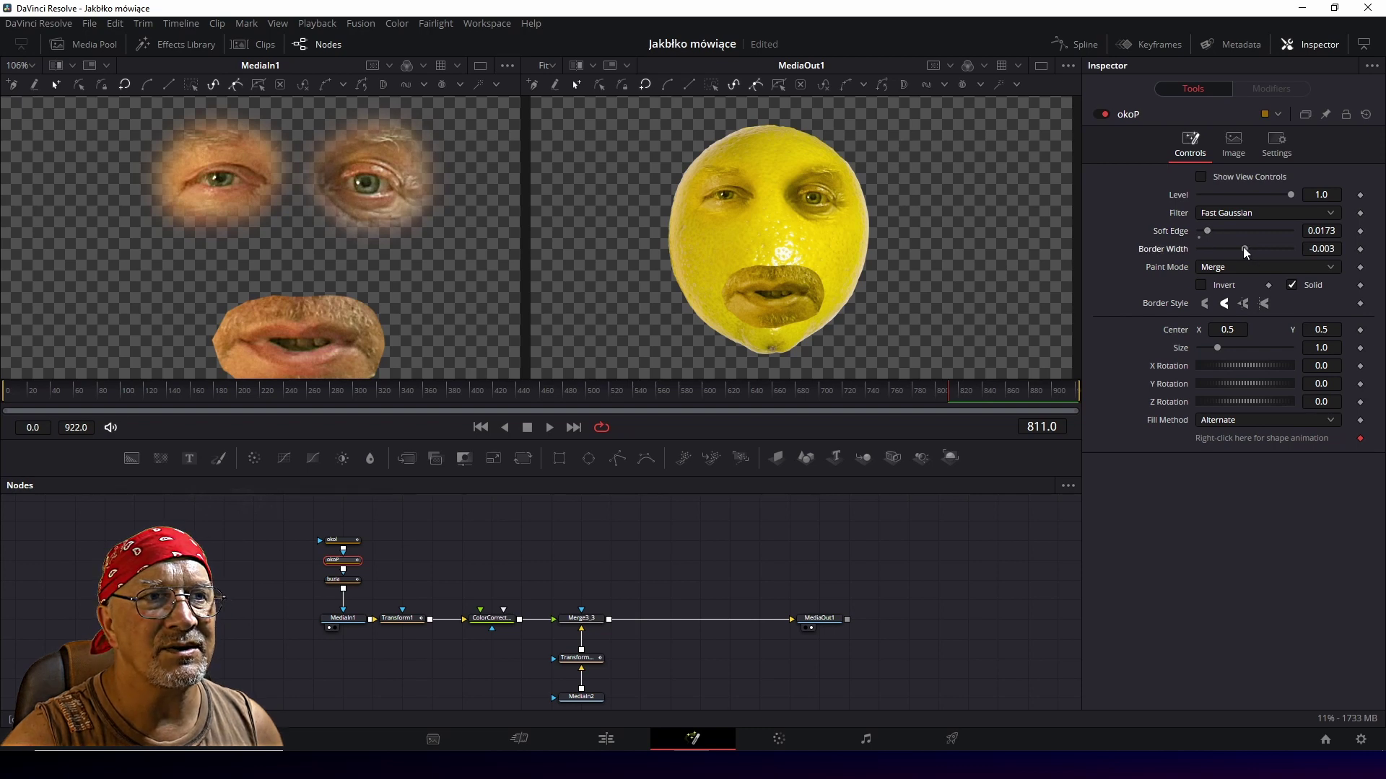
pyautogui.moveTo(1243, 248); pyautogui.dragTo(1246, 249)
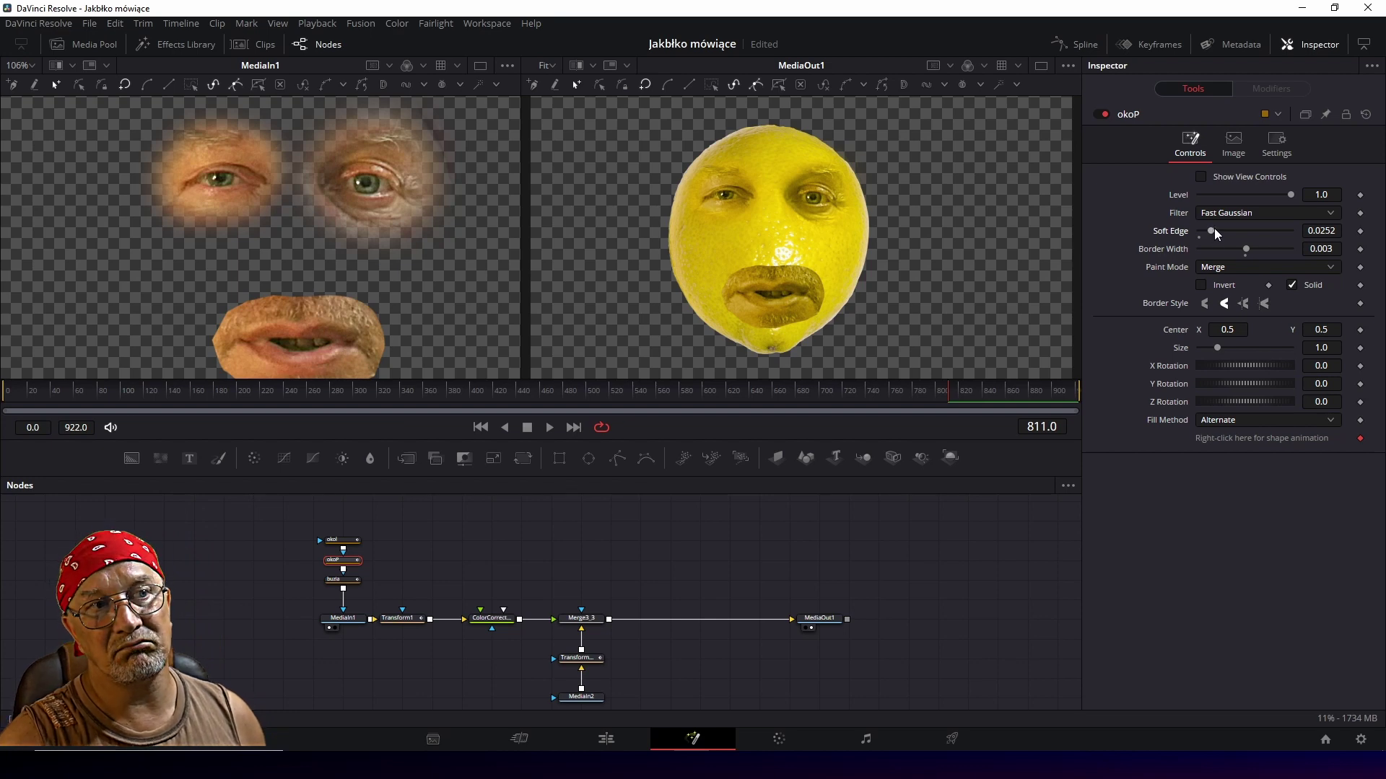
pyautogui.click(350, 582)
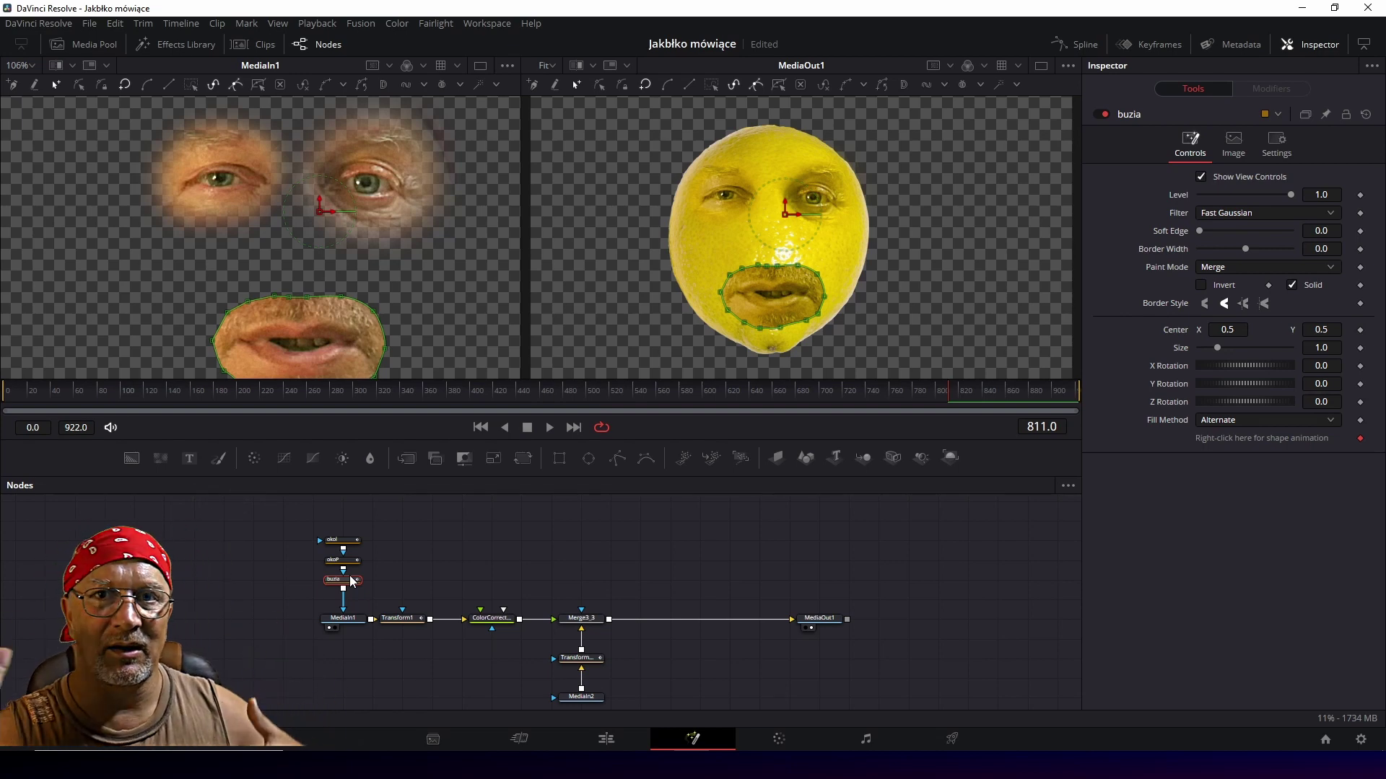
# Set the buzia mouth mask's soft edge to 0.0283.
pyautogui.click(1202, 176)
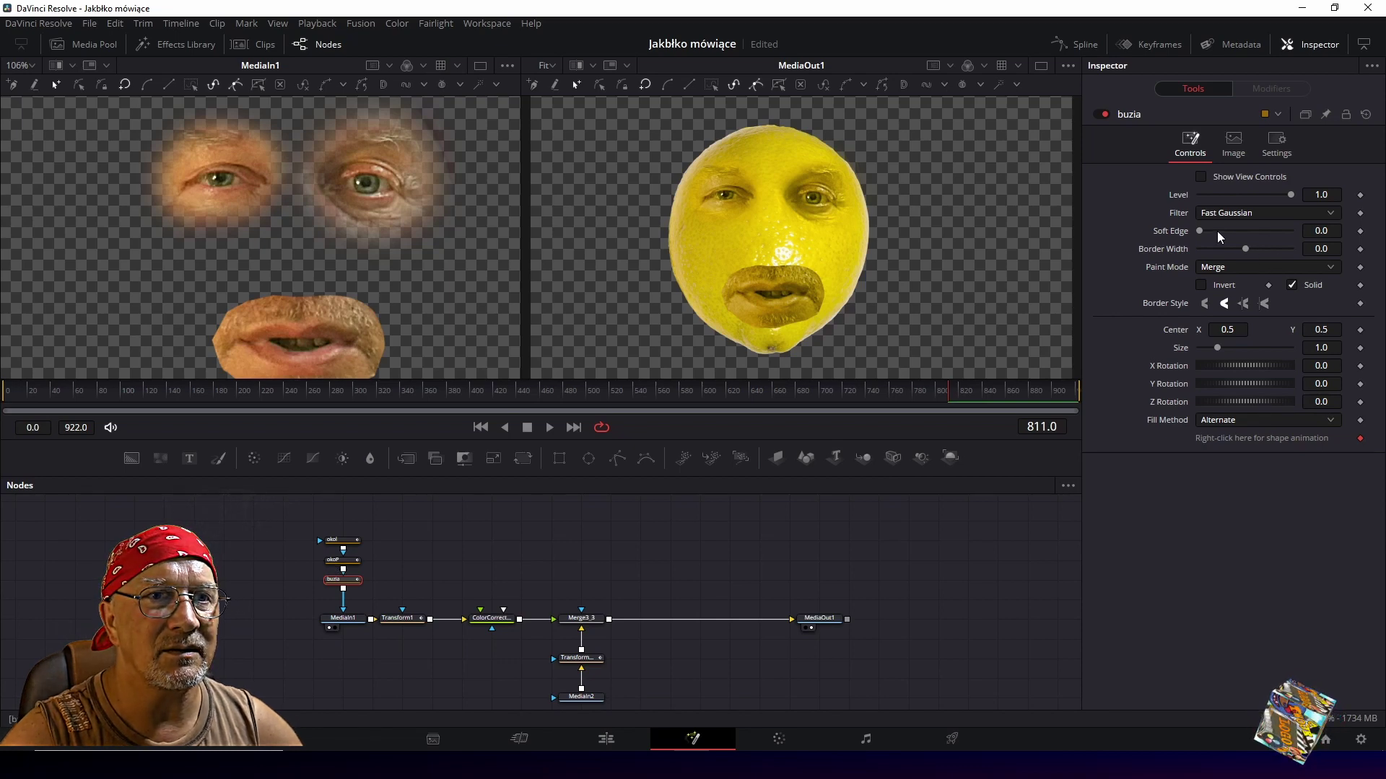
pyautogui.moveTo(1198, 231); pyautogui.dragTo(1210, 235)
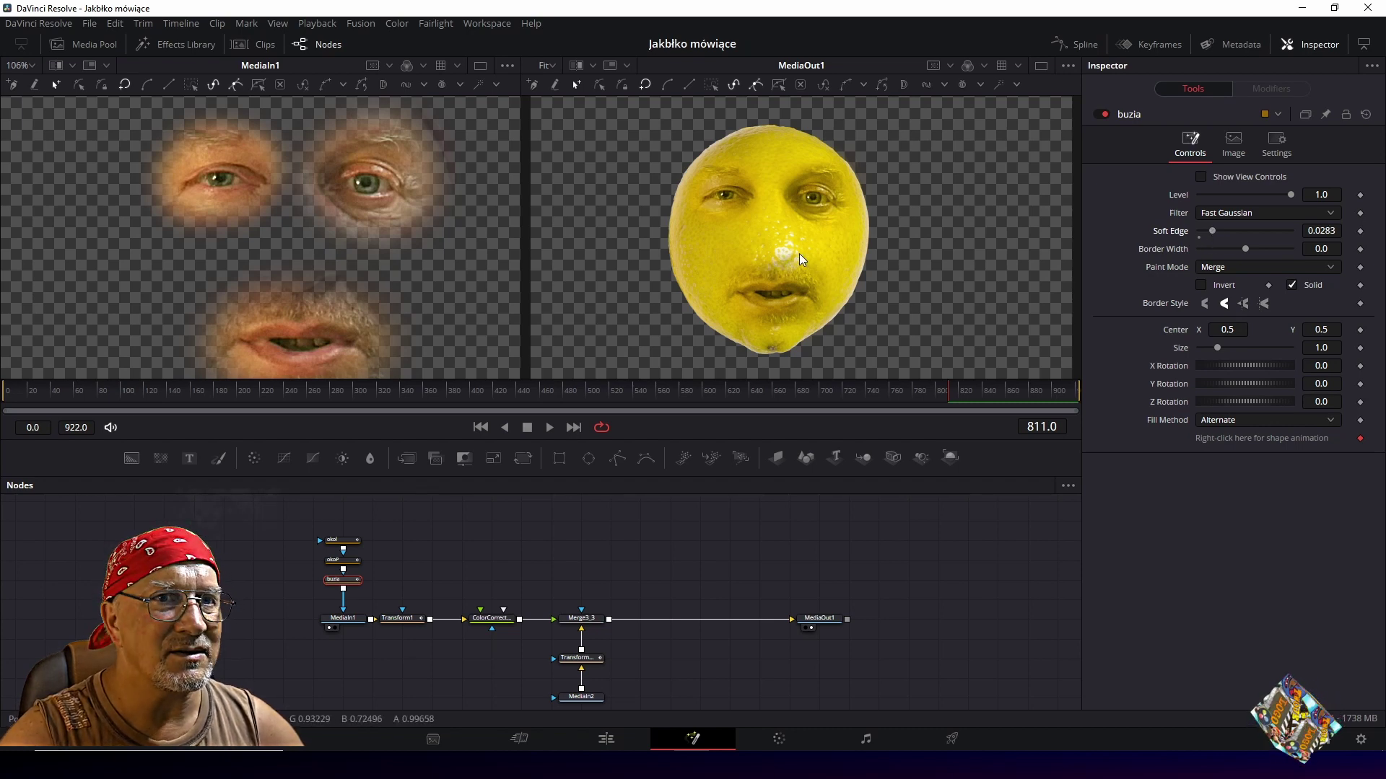
pyautogui.click(1205, 181)
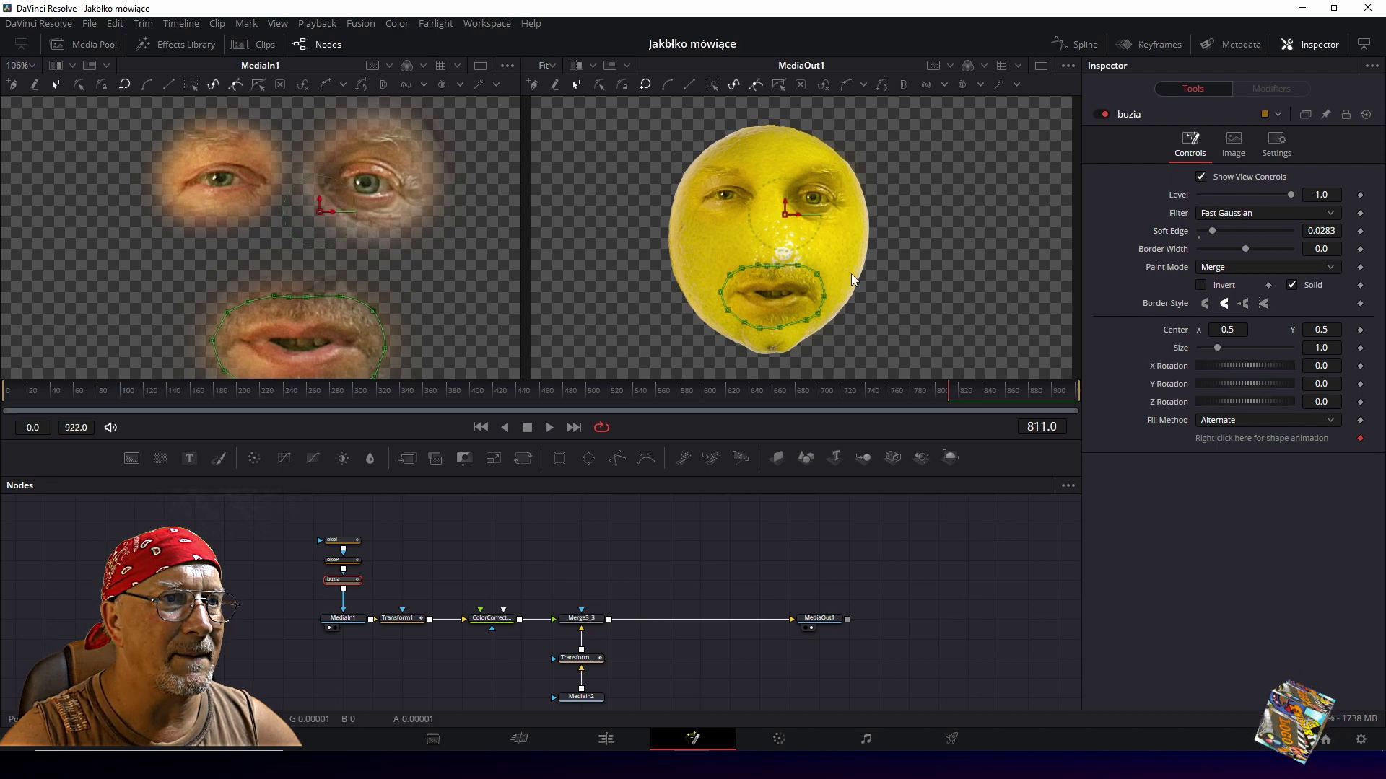
pyautogui.click(1202, 177)
pyautogui.scroll(2, 782, 249)
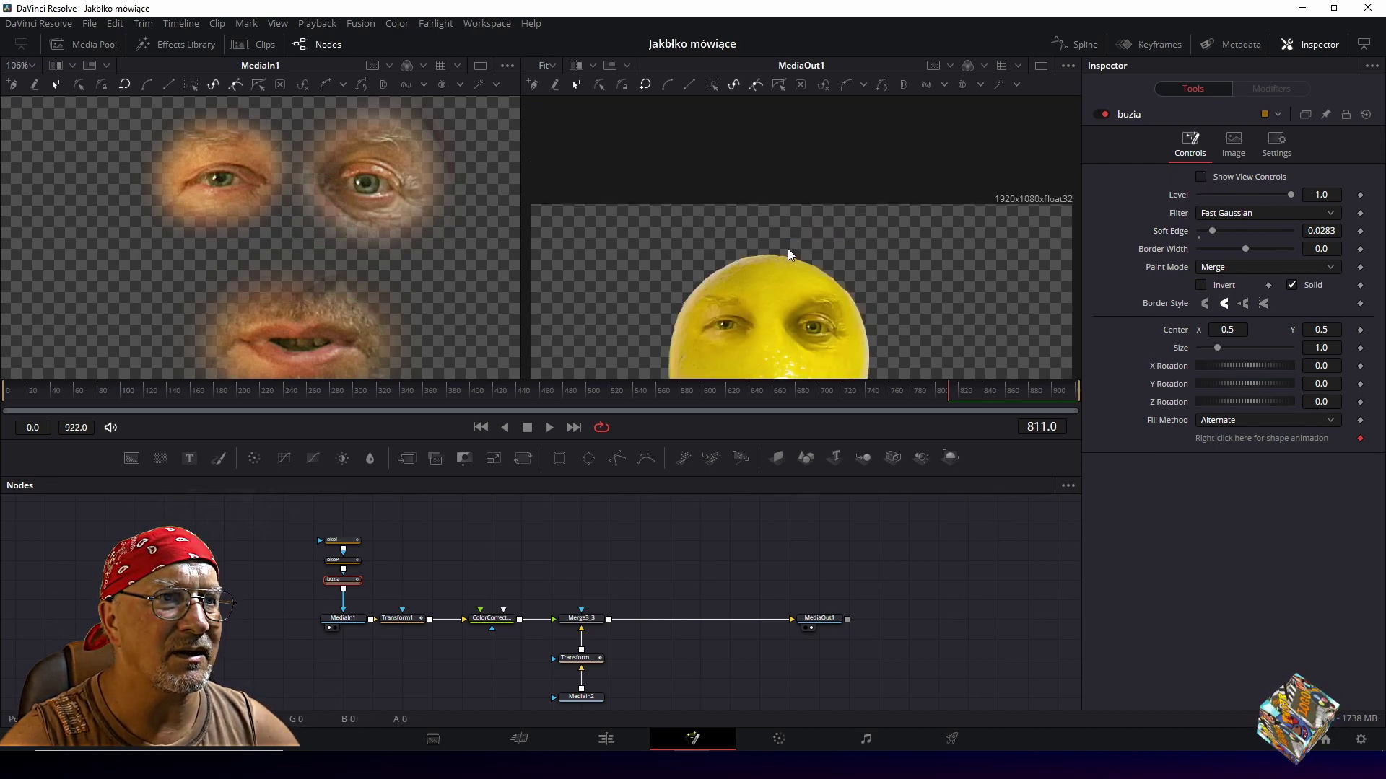
pyautogui.scroll(-2, 788, 248)
pyautogui.scroll(5, 788, 244)
pyautogui.scroll(-3, 791, 241)
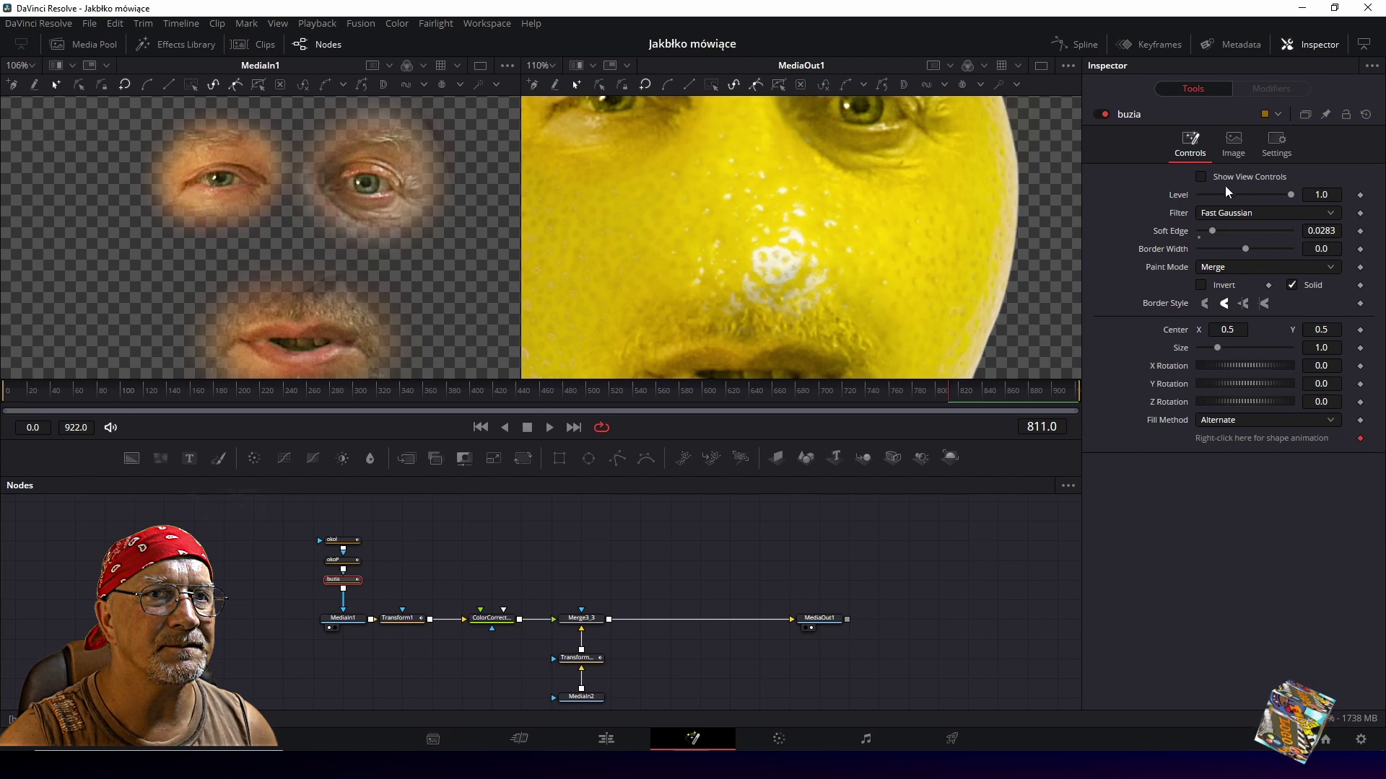
# Add a point on the mouth mask's top edge and drag it upward.
pyautogui.click(1202, 178)
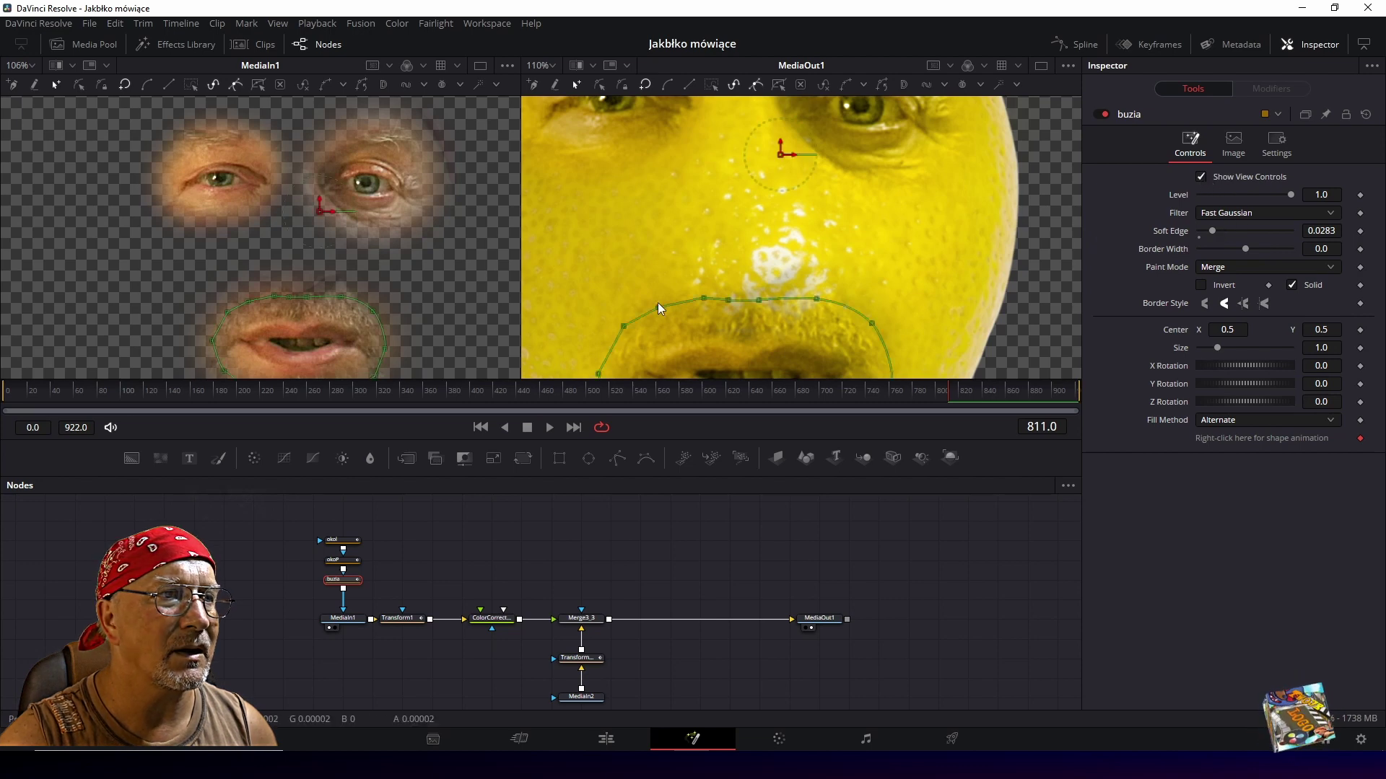
pyautogui.click(760, 300)
pyautogui.click(764, 296)
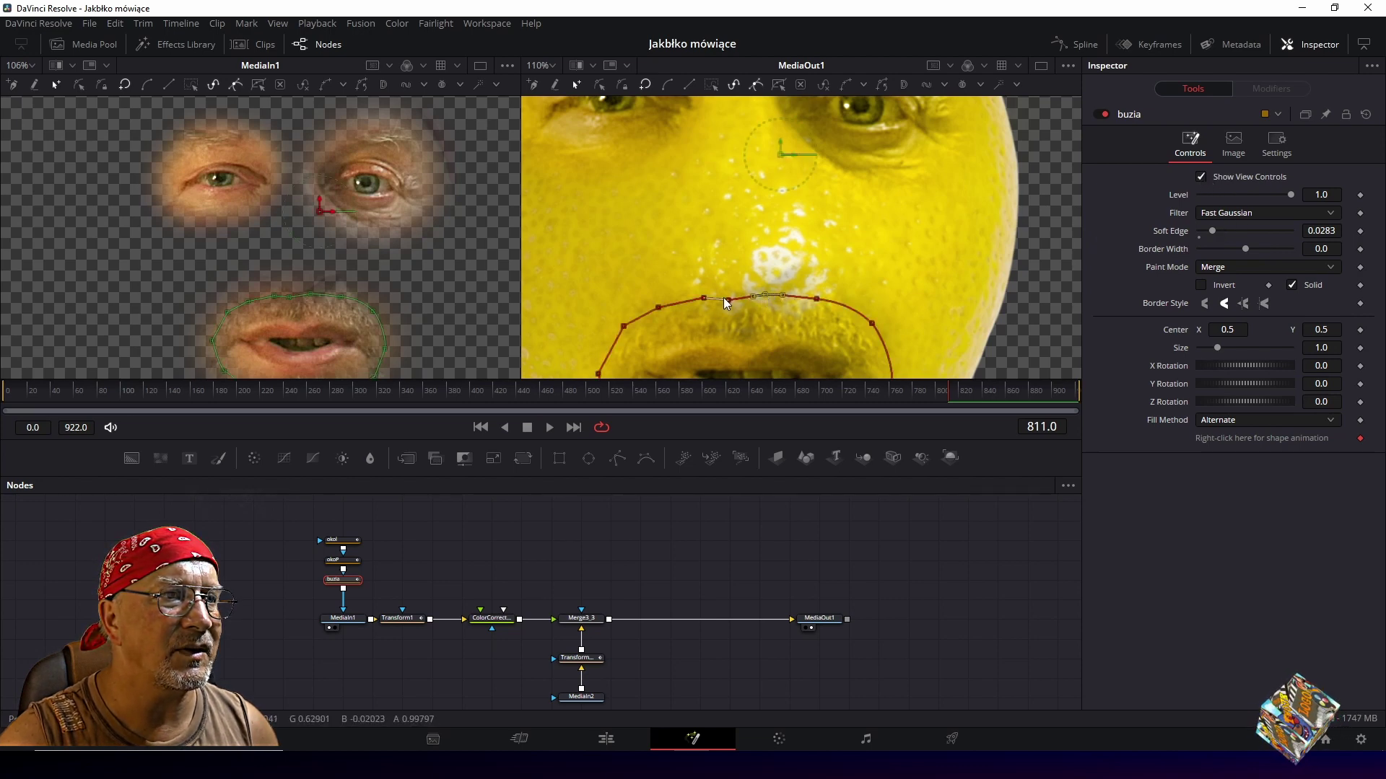
pyautogui.moveTo(698, 296); pyautogui.dragTo(695, 288)
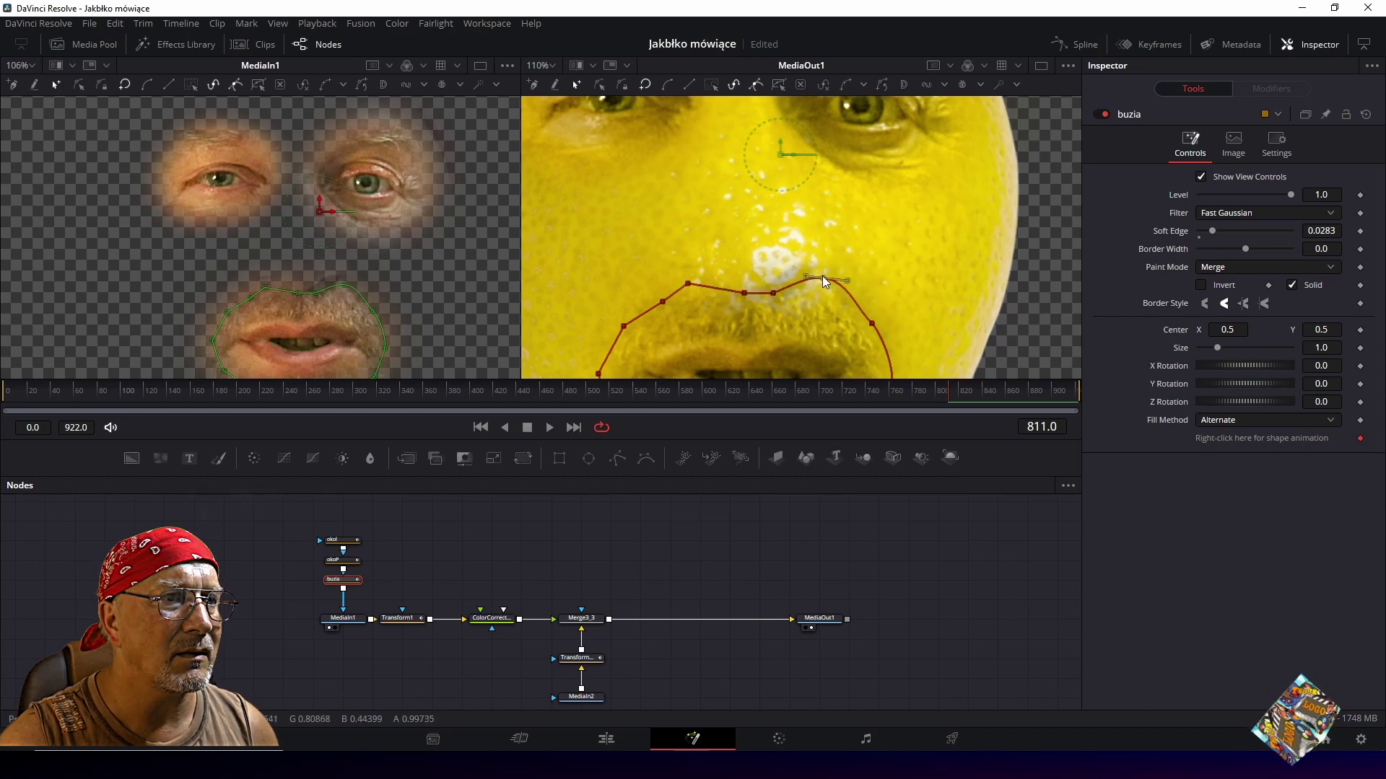
pyautogui.scroll(-2, 748, 276)
pyautogui.scroll(-2, 748, 277)
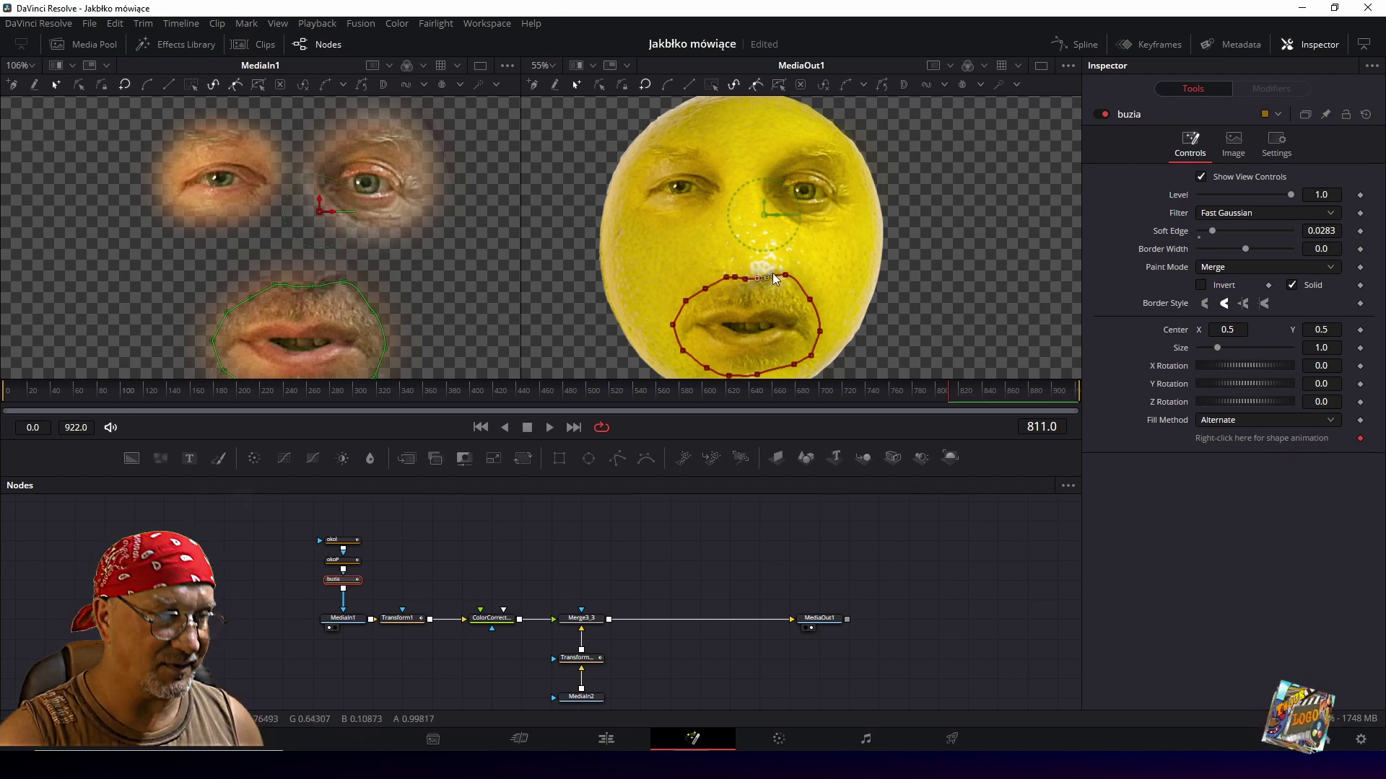
# Play the lemon animation to check the mouth, with the mask outlines hidden for a clean preview.
pyautogui.press('space')
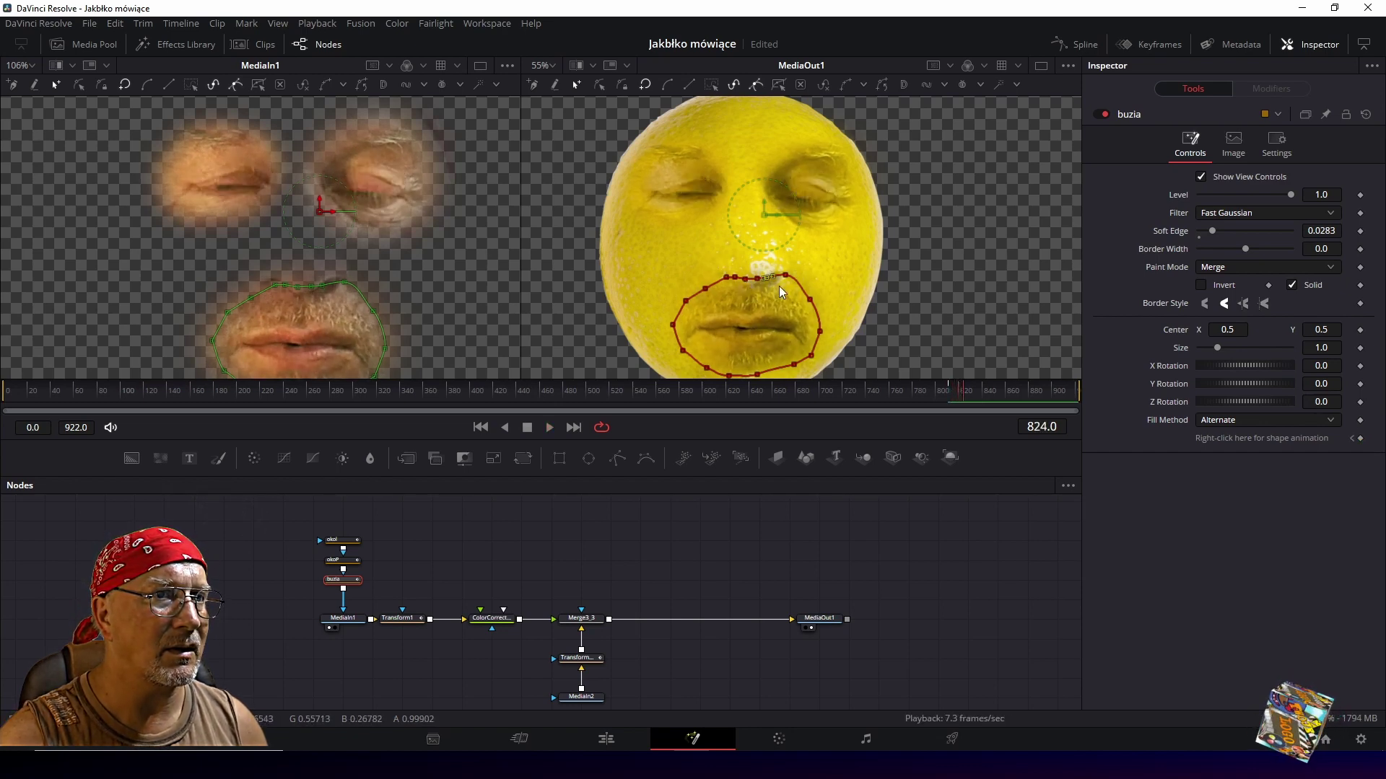
pyautogui.press('space')
pyautogui.click(1202, 176)
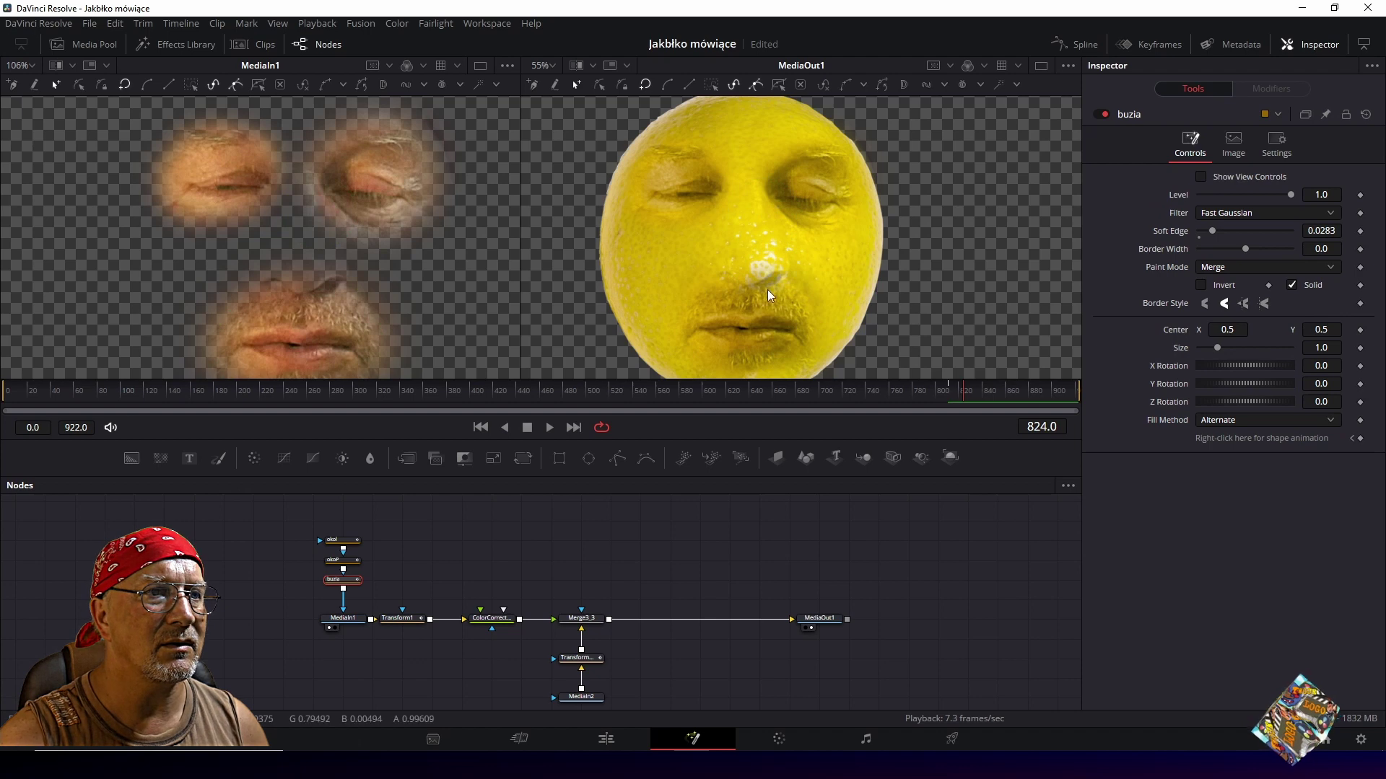
pyautogui.press('space')
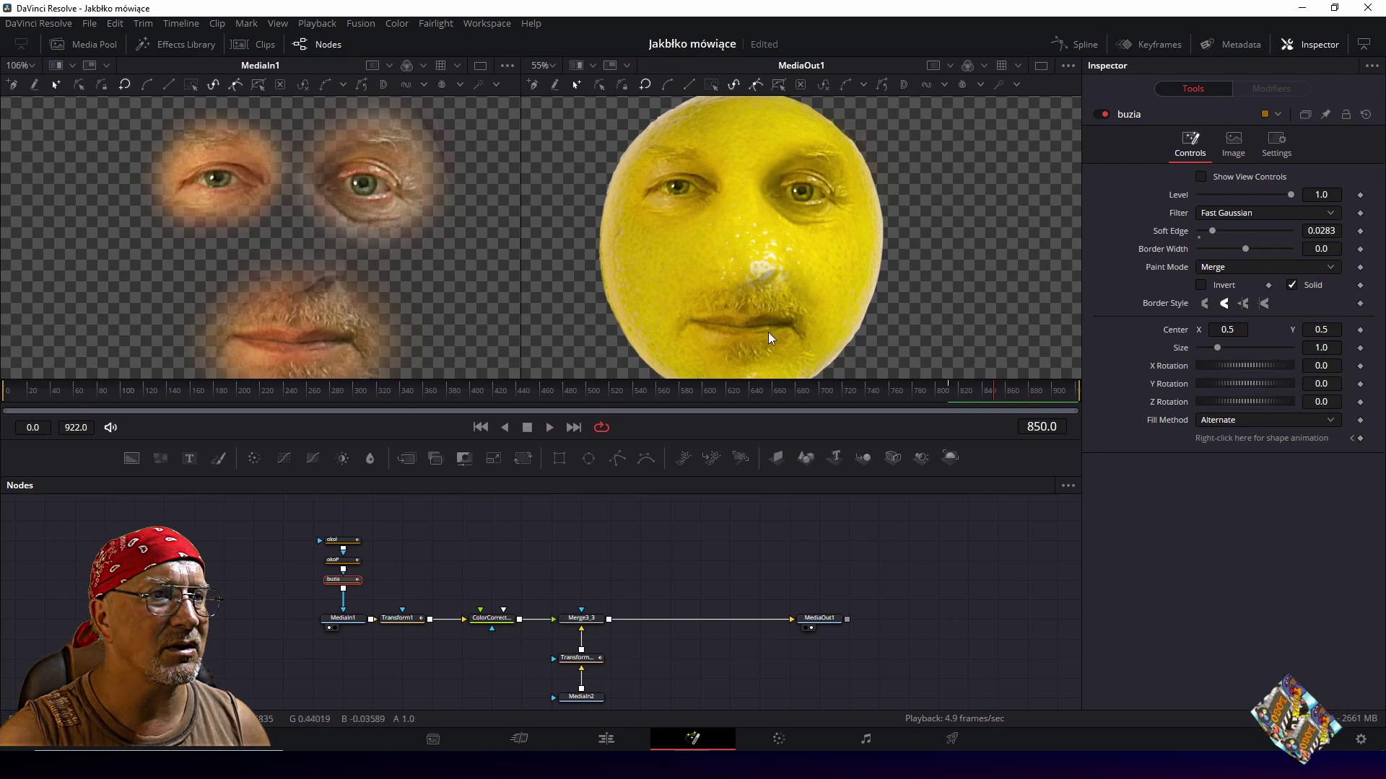
# Adjust a point on the mouth mask's top edge, then hide the outlines again.
pyautogui.click(1201, 176)
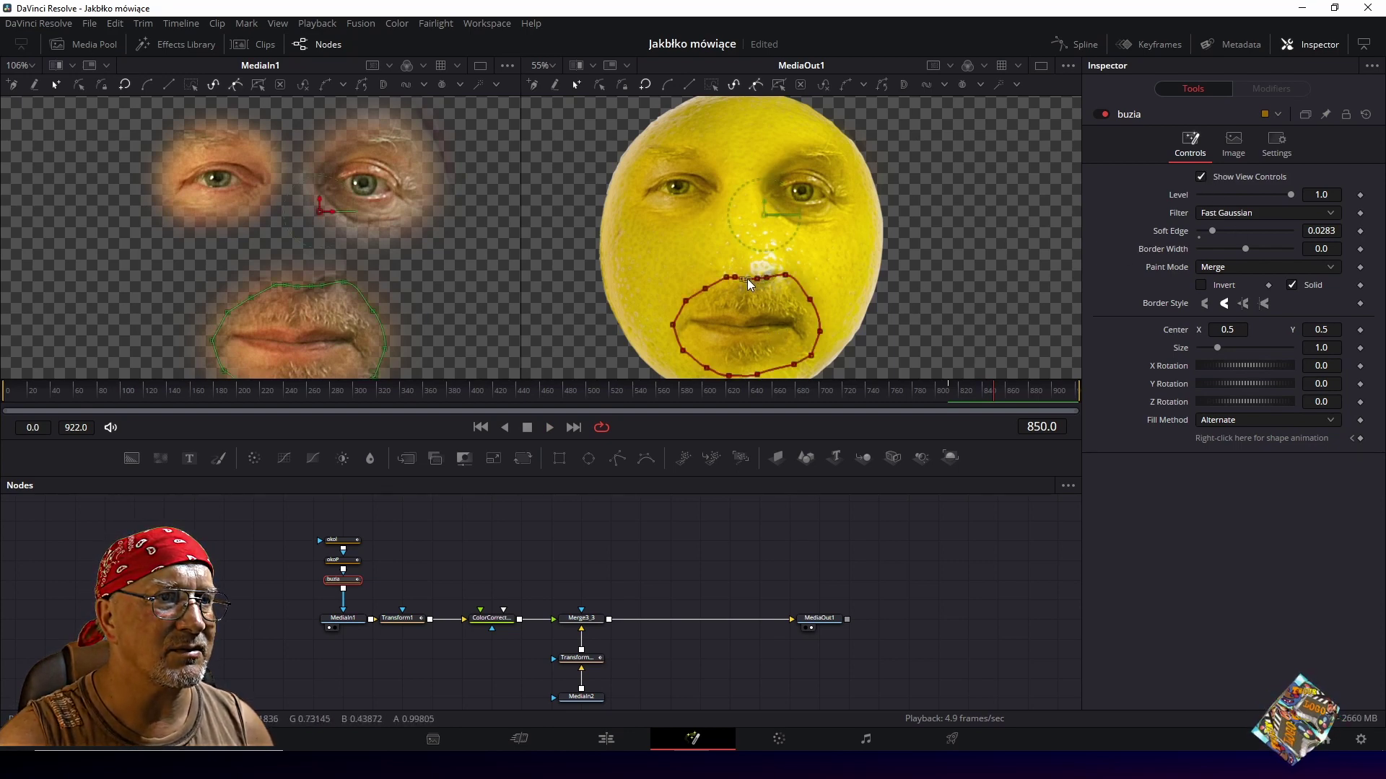
pyautogui.click(759, 280)
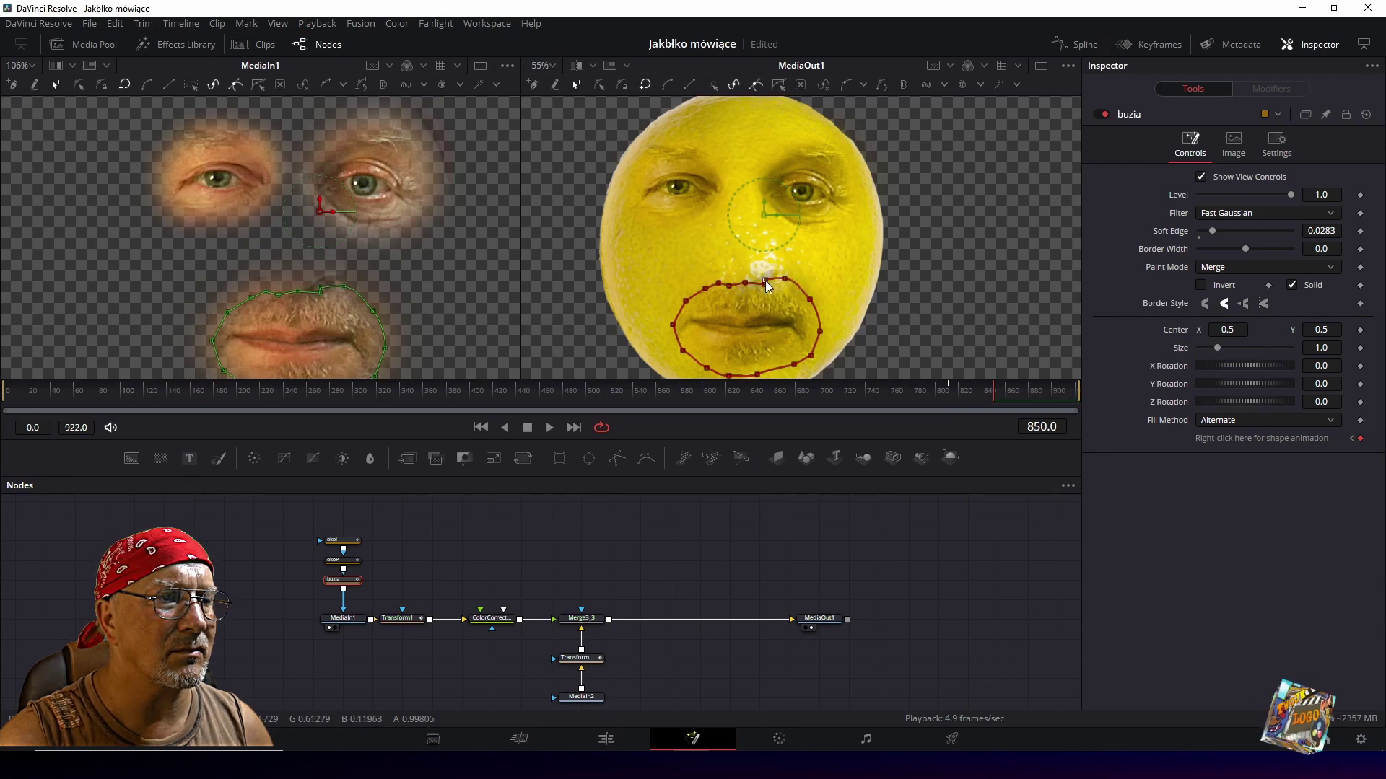
pyautogui.click(1200, 176)
# Review the result, show the final MediaOut1 output in the left viewer, and return to the Edit page.
pyautogui.press('space')
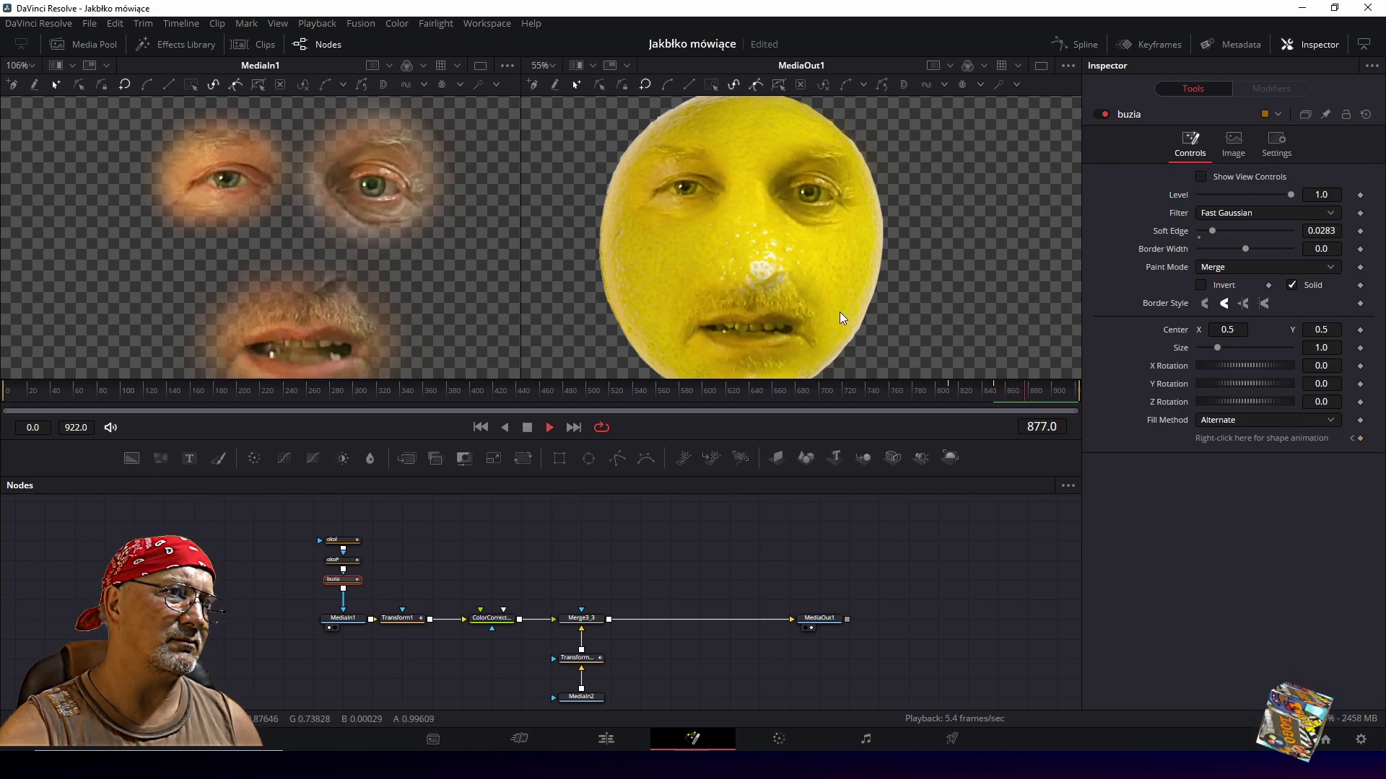
pyautogui.press('space')
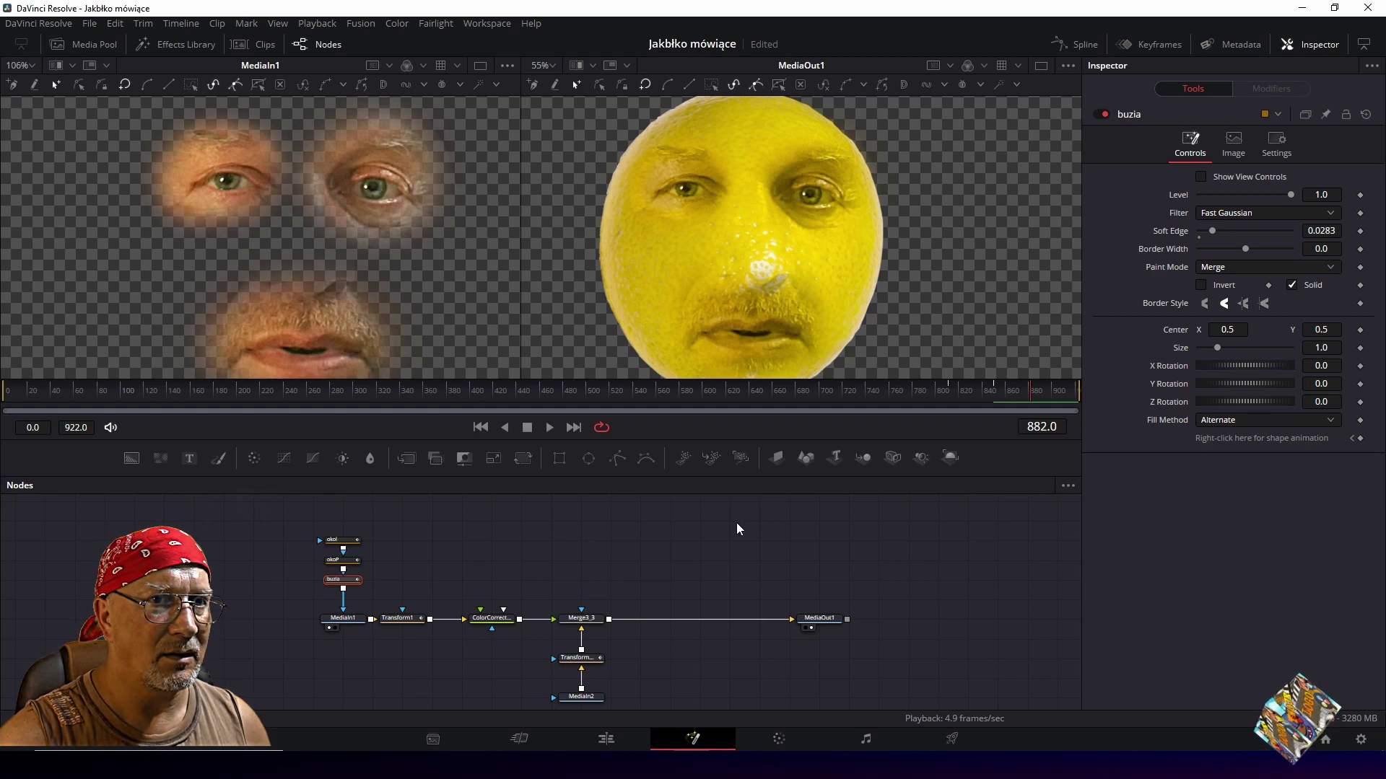
pyautogui.click(805, 628)
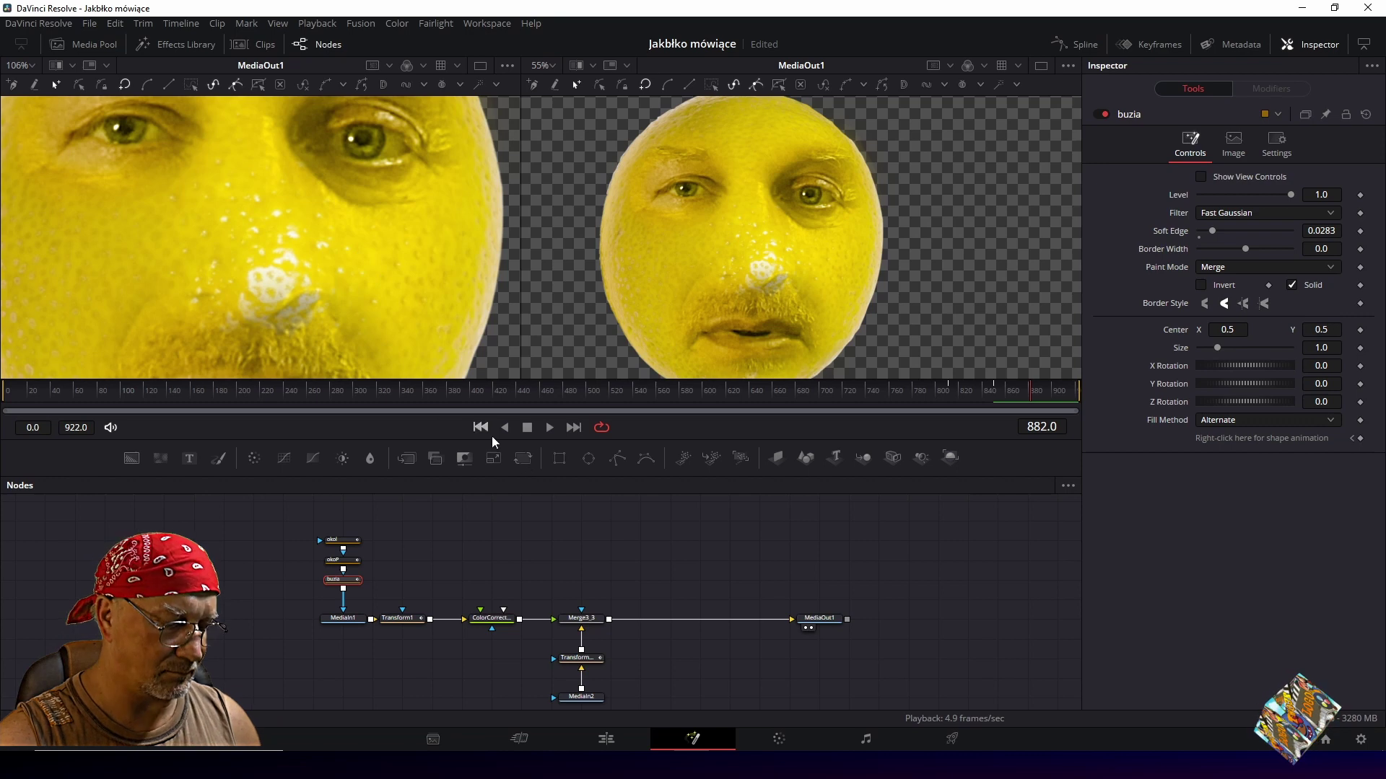
pyautogui.click(613, 741)
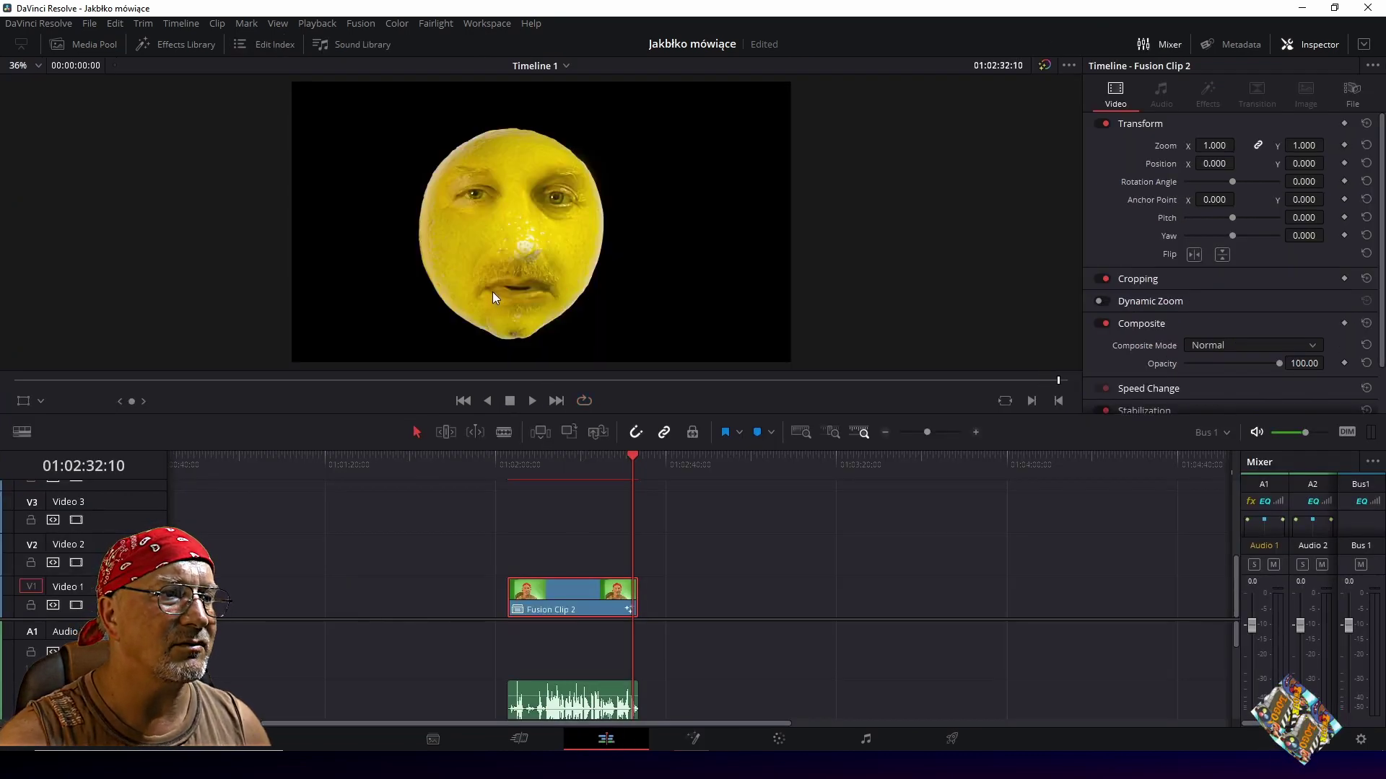
# Preview Fusion Clip 2 from its start, then move it from Video 1 up to Video 2.
pyautogui.press('Up')
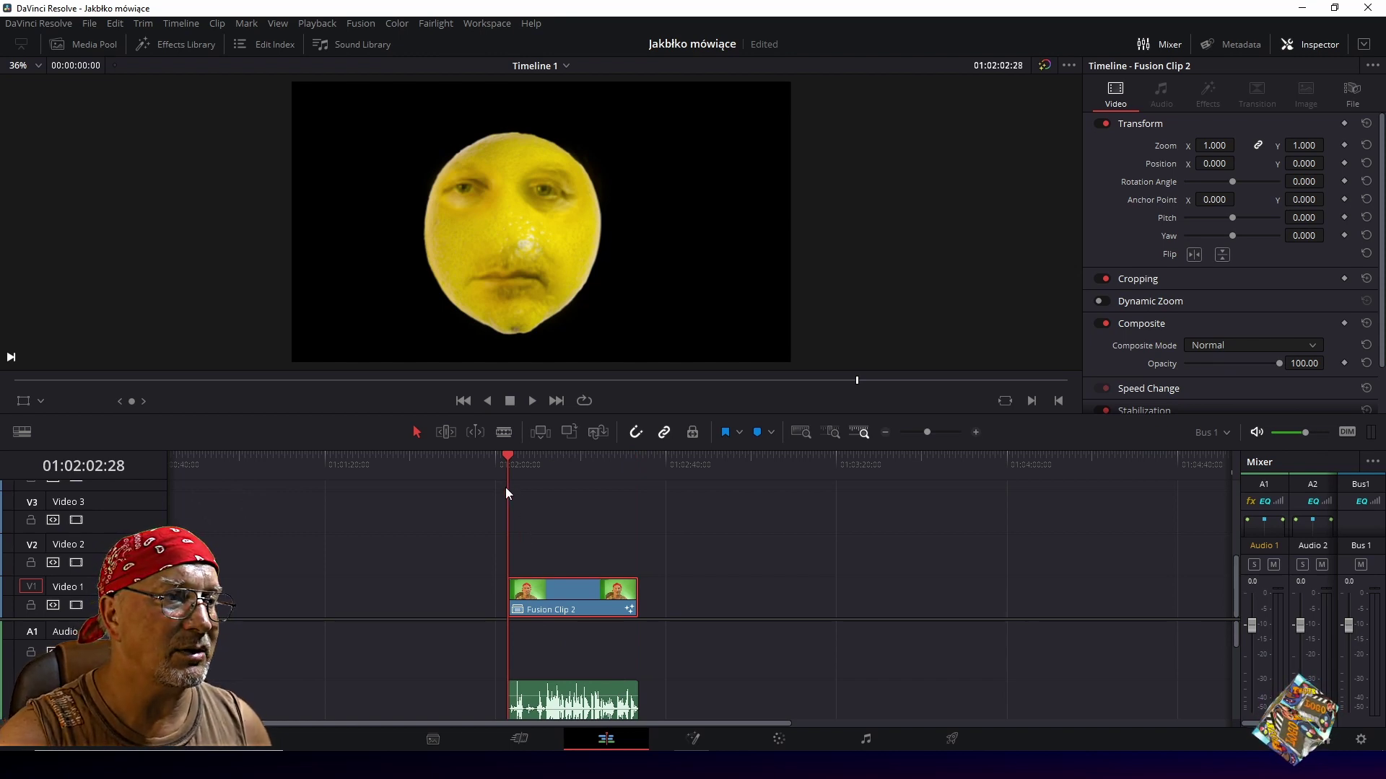
pyautogui.press('space')
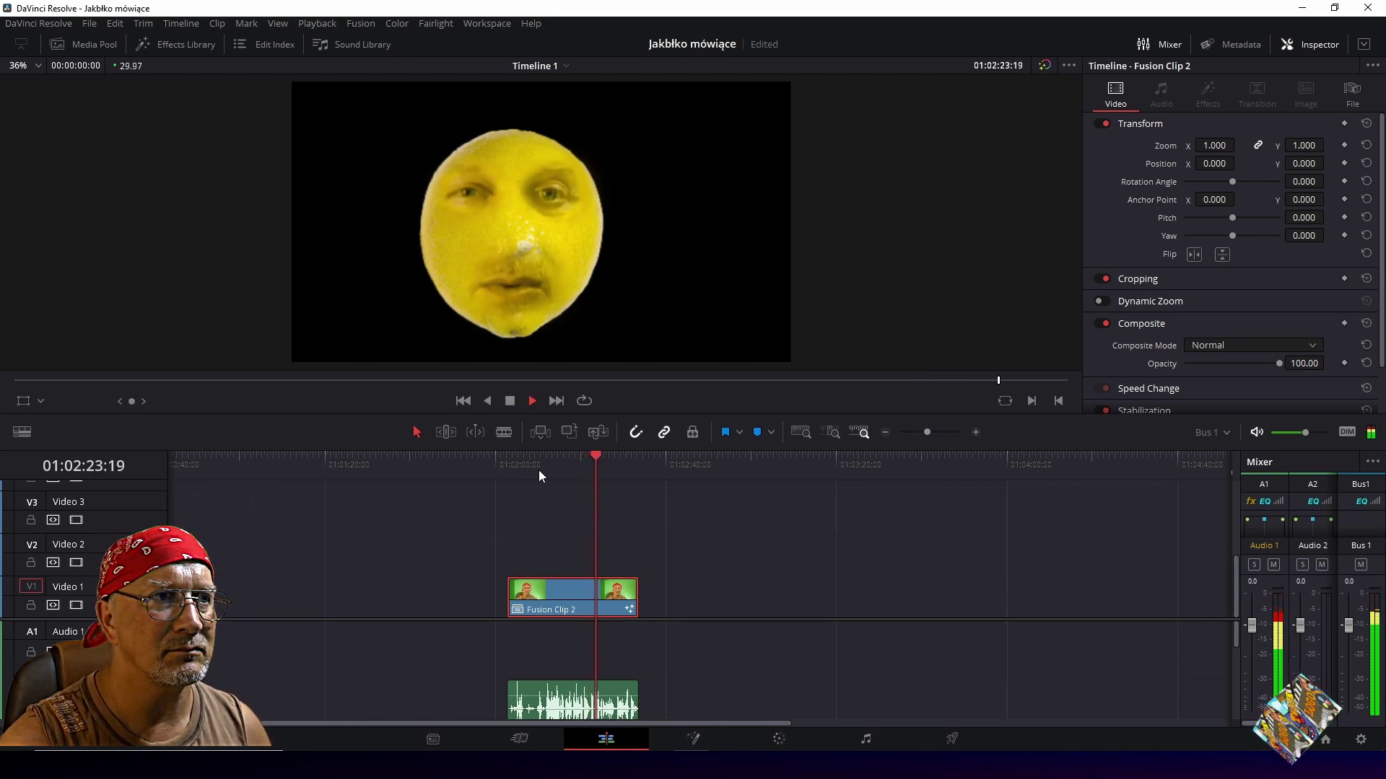
pyautogui.press('space')
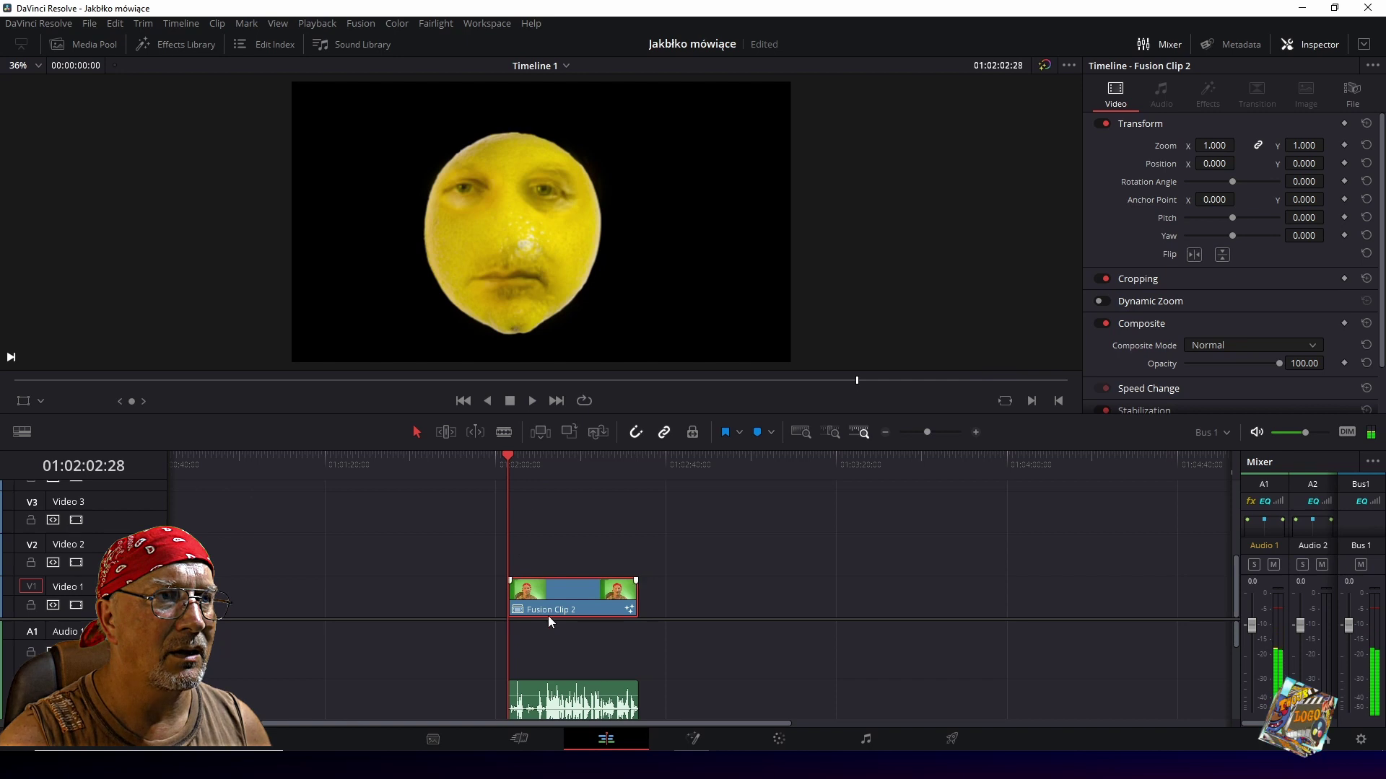
pyautogui.moveTo(561, 588); pyautogui.dragTo(560, 569)
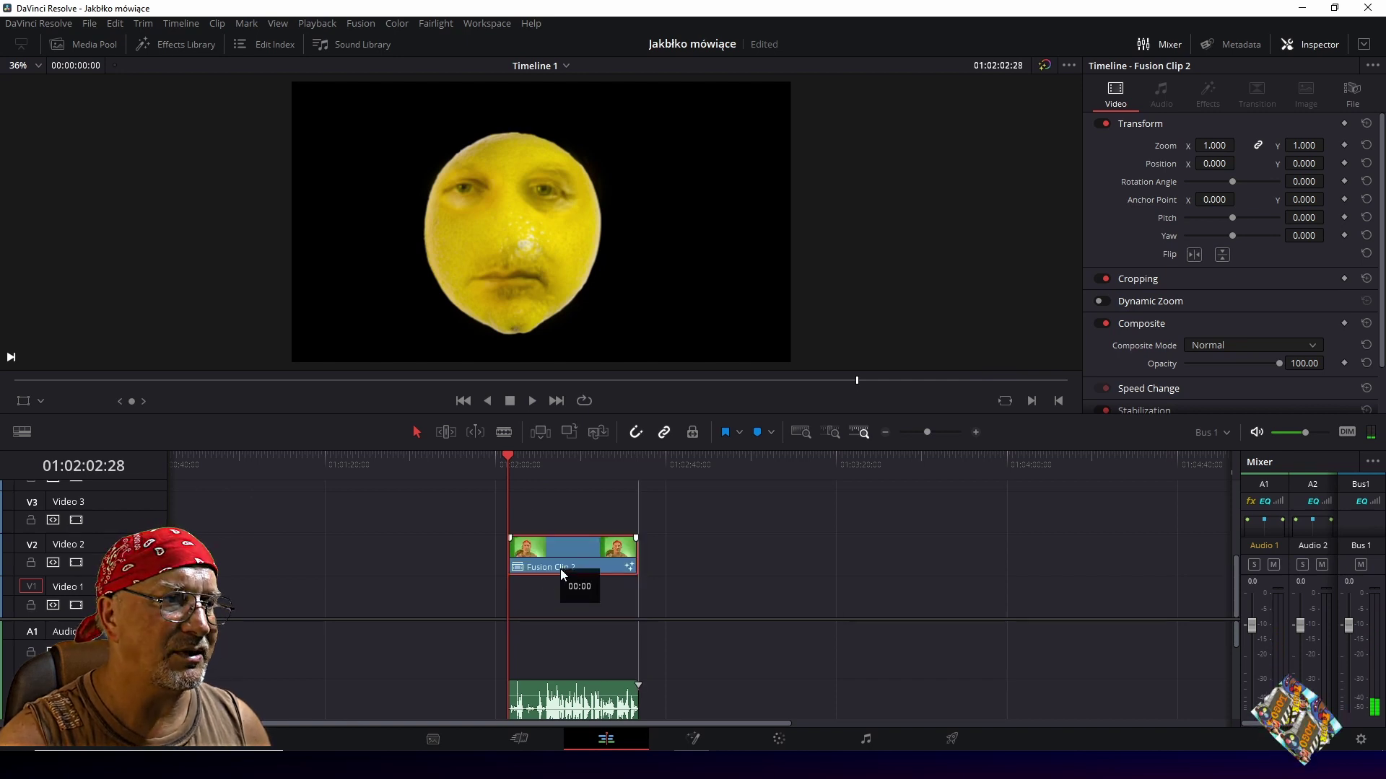
pyautogui.click(84, 46)
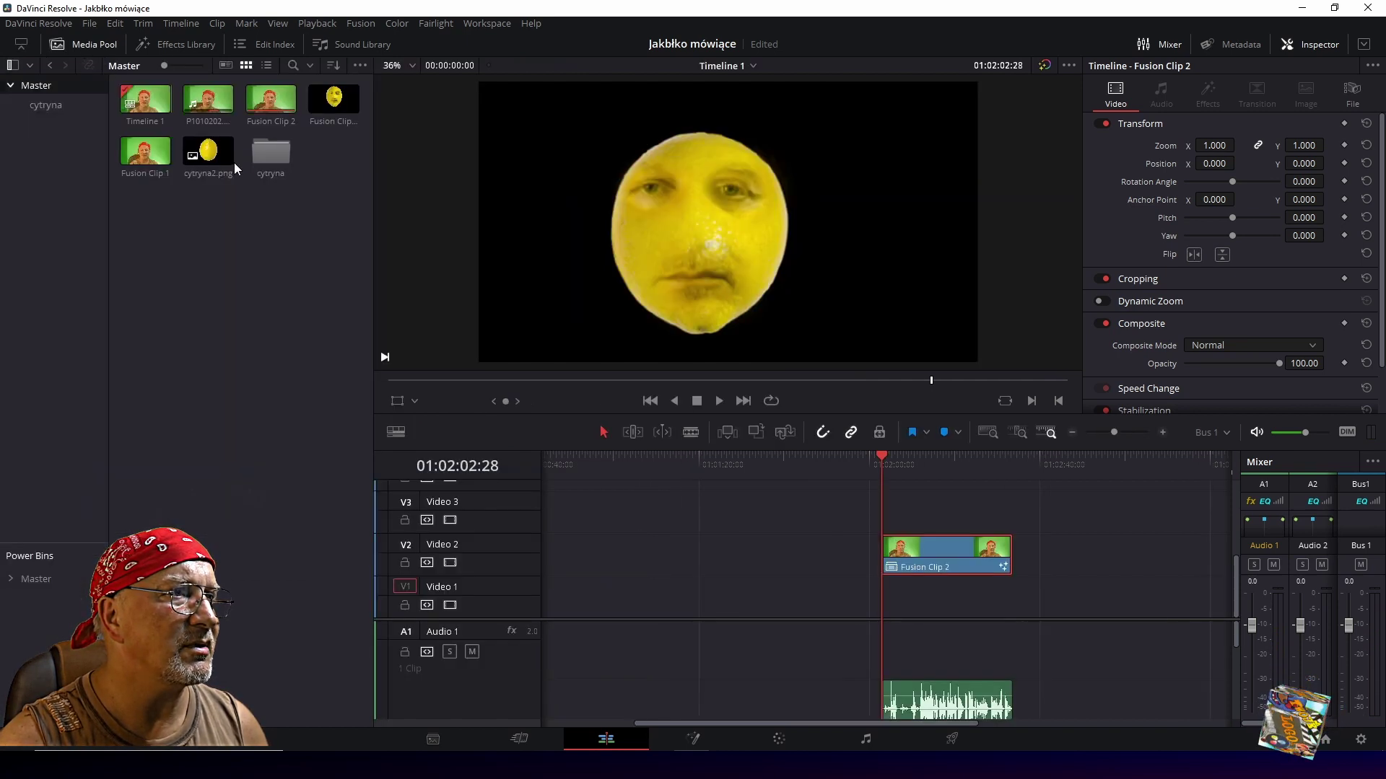
# Place Przełom Białki 2021.jpg from the cytryna bin on Video 1, extended to the lemon clip's end.
pyautogui.click(272, 153)
pyautogui.doubleClick(271, 154)
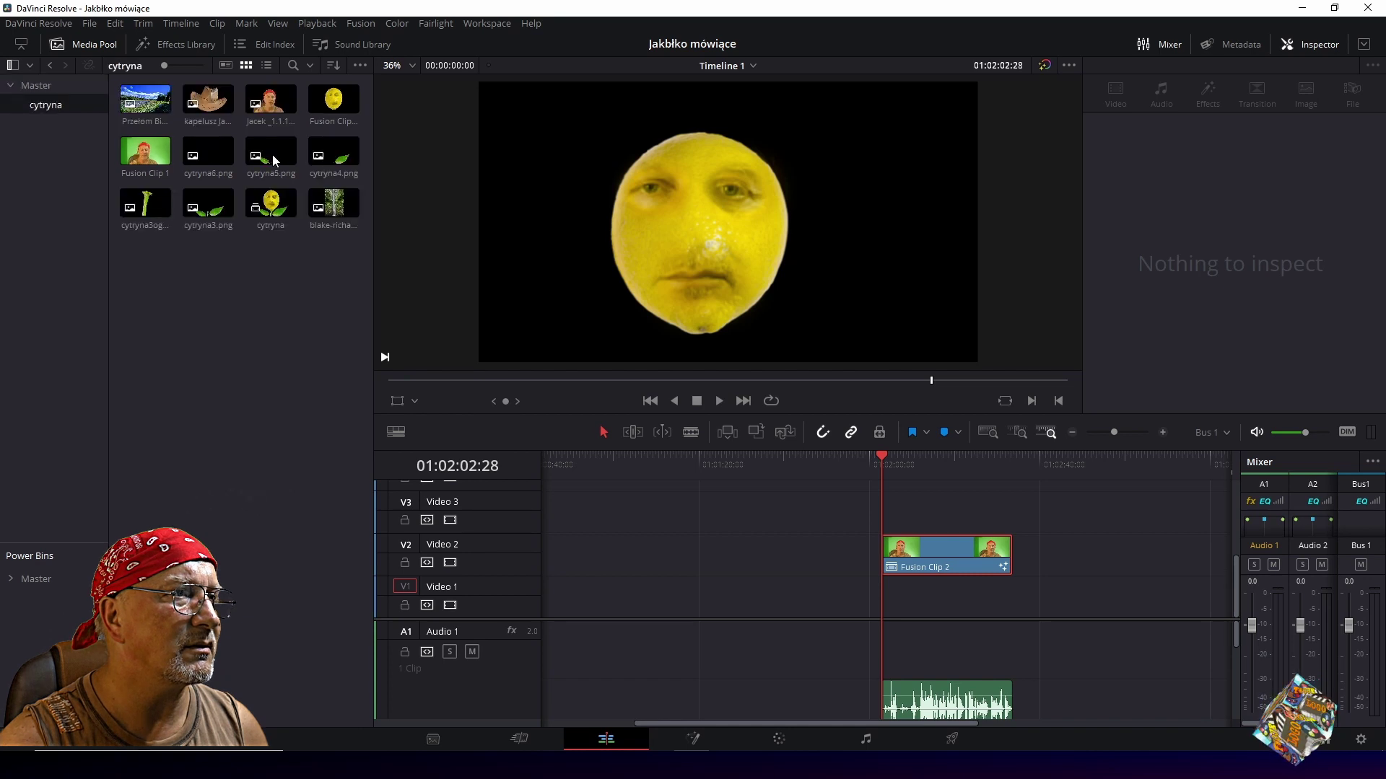
pyautogui.moveTo(145, 99)
pyautogui.mouseDown()
pyautogui.moveTo(825, 606)
pyautogui.moveTo(895, 612)
pyautogui.mouseUp()
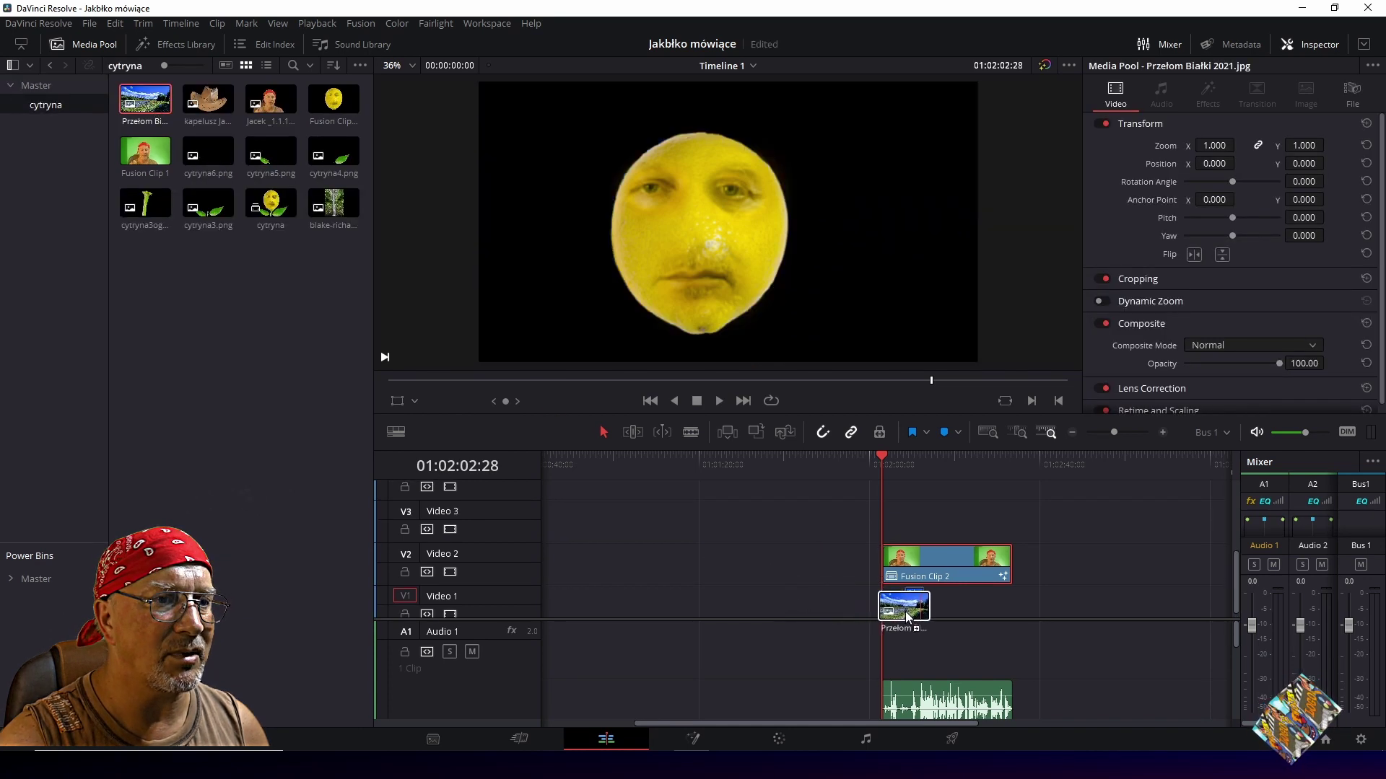
pyautogui.moveTo(902, 607); pyautogui.dragTo(1009, 603)
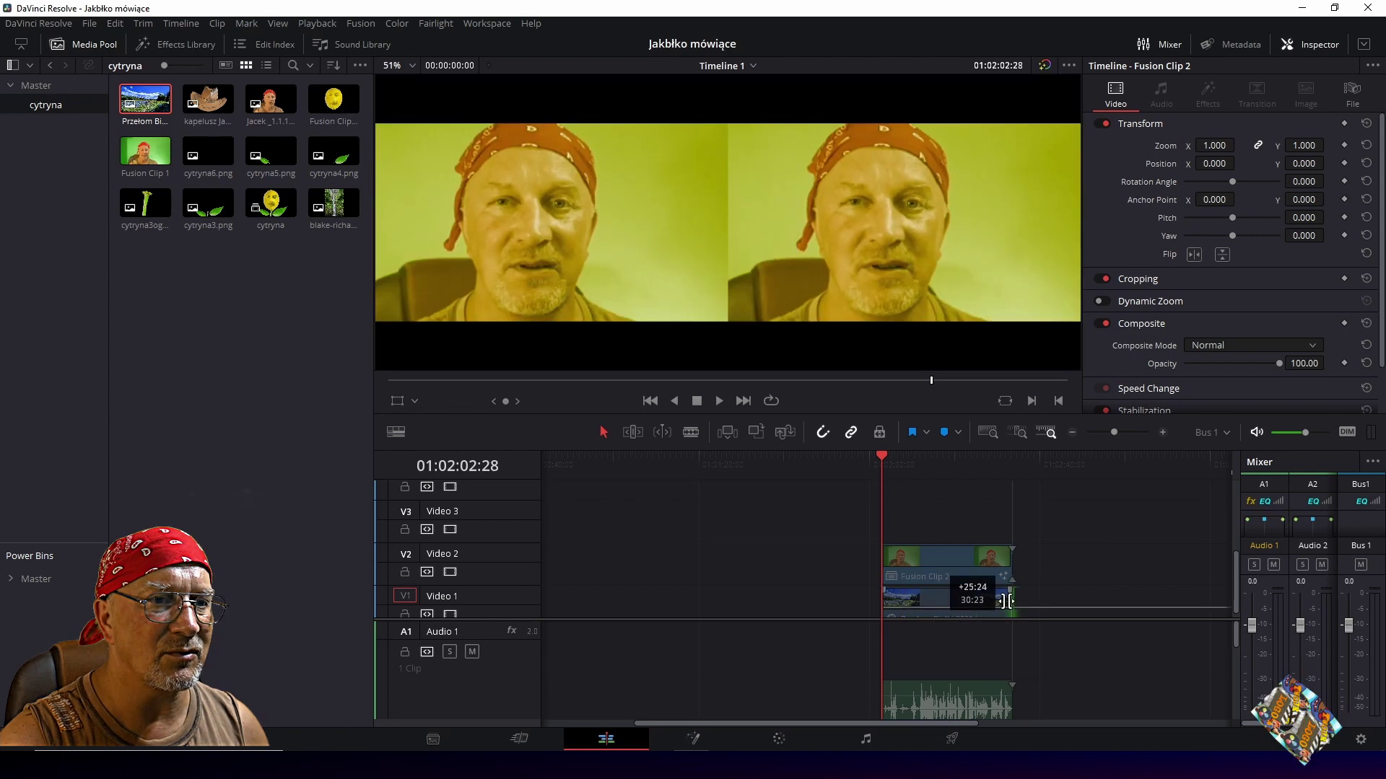
# Play the lemon-over-landscape composite from just before the clip start.
pyautogui.click(908, 458)
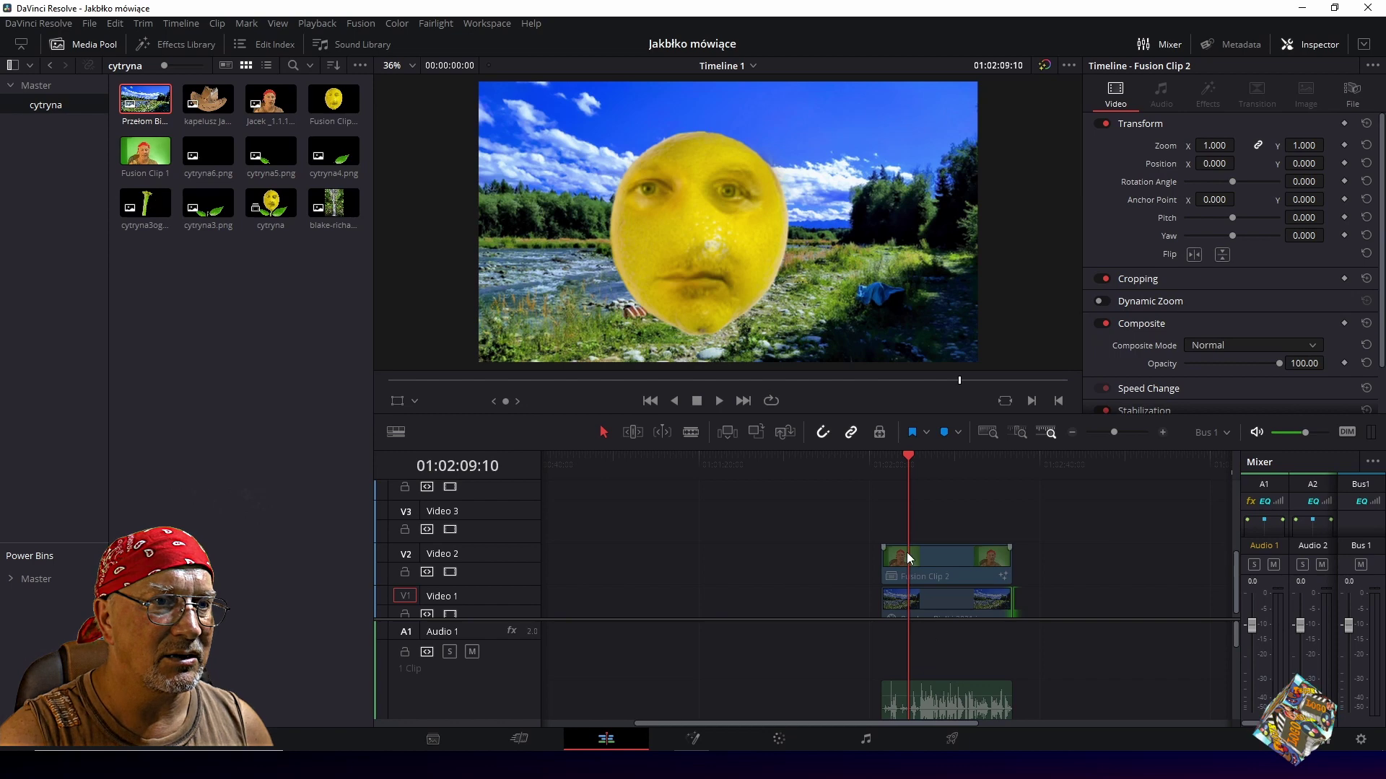
pyautogui.click(901, 522)
pyautogui.click(903, 525)
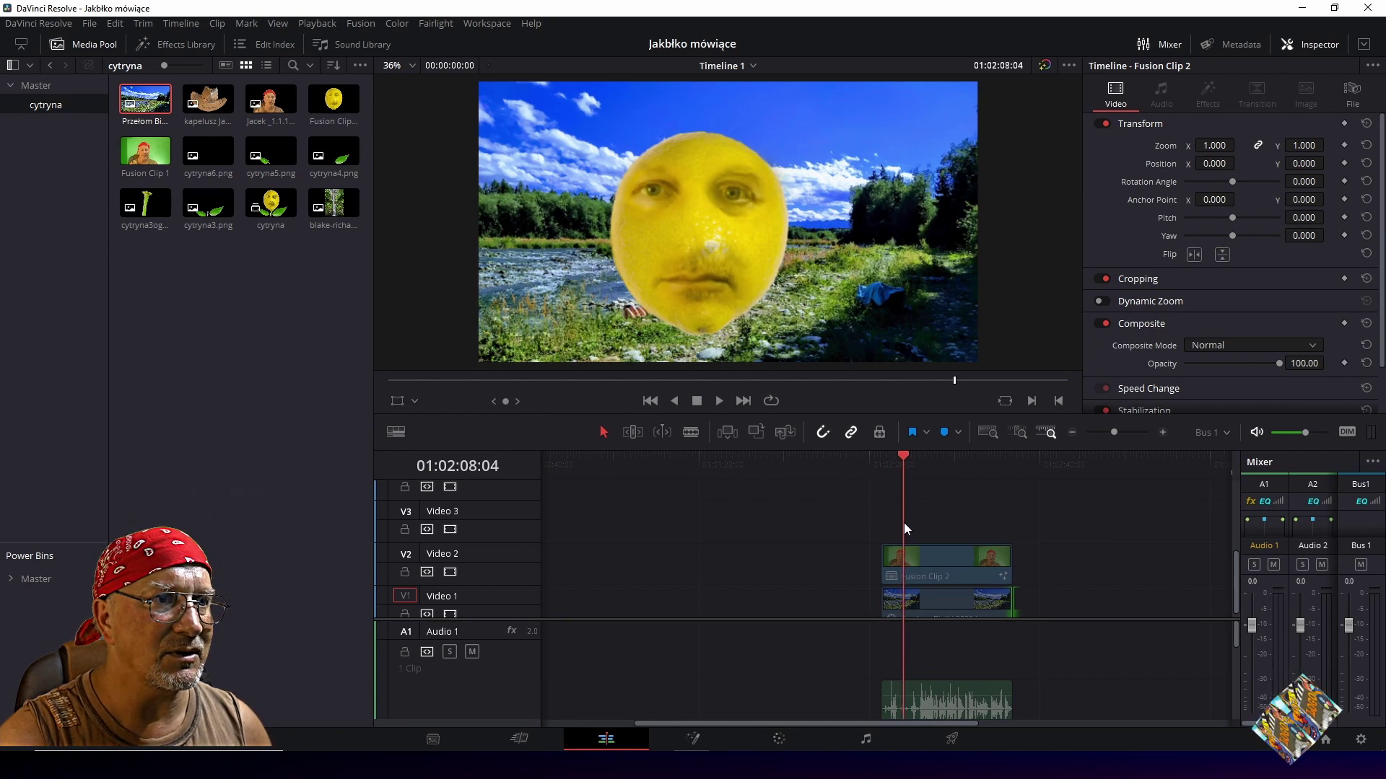
pyautogui.click(901, 521)
pyautogui.click(900, 519)
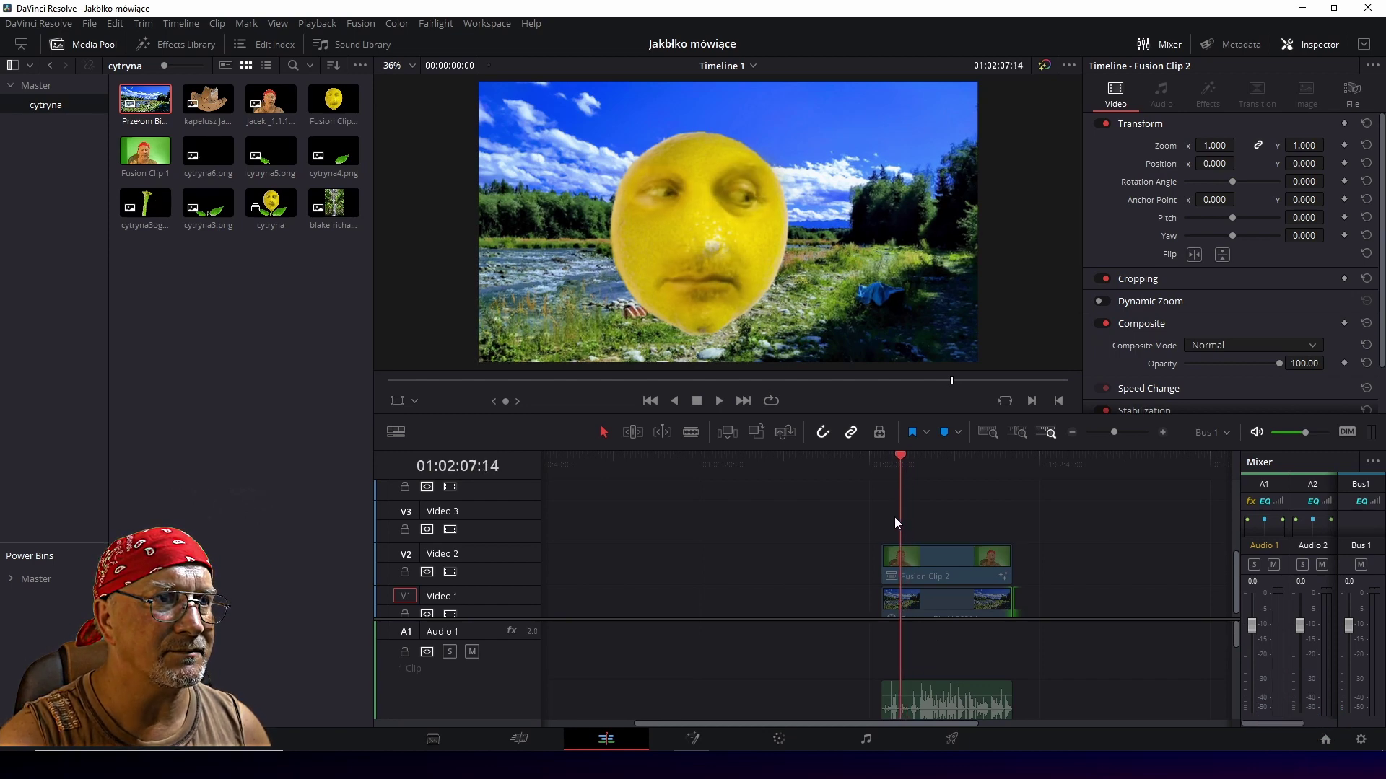
pyautogui.press('space')
# Save the project and remove the Zoom keyframe from Fusion Clip 2's transform.
pyautogui.click(936, 560)
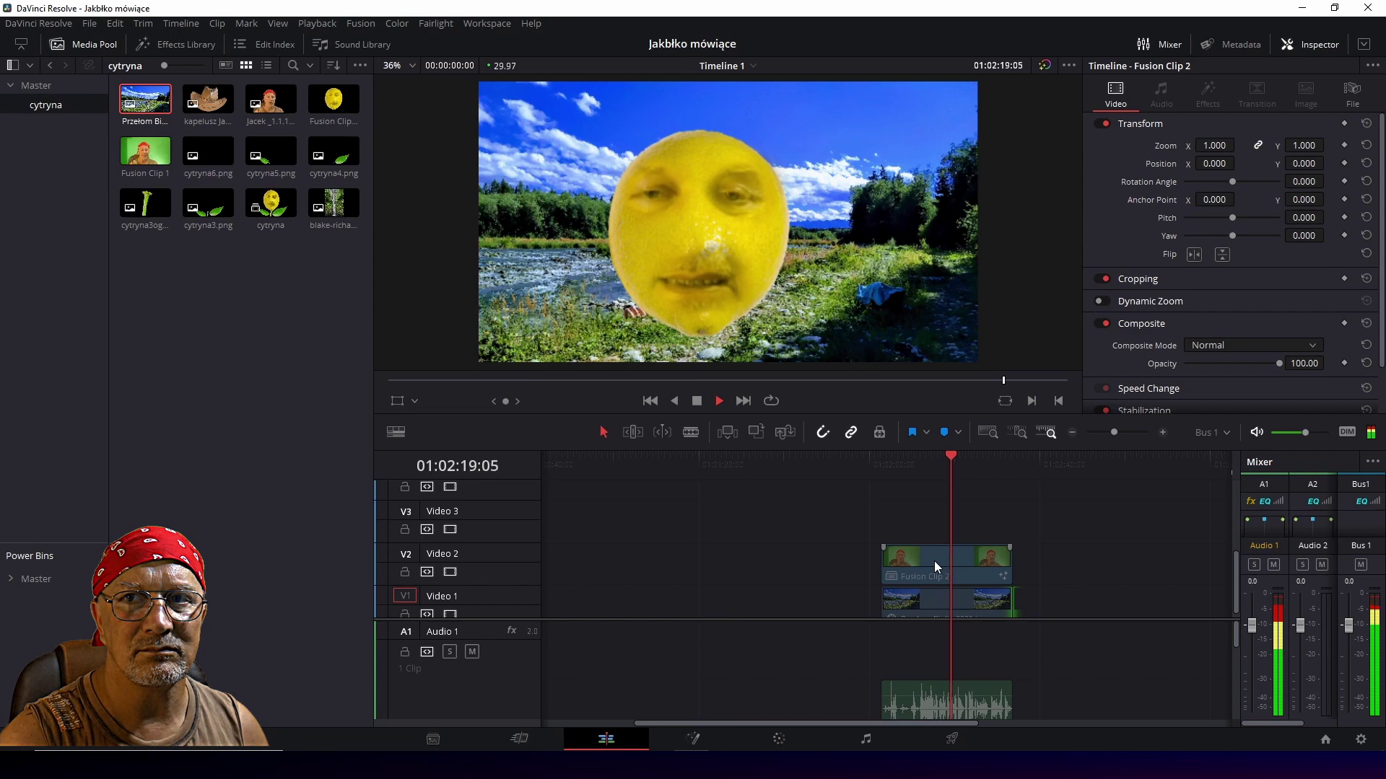
pyautogui.press('Up')
pyautogui.click(939, 569)
pyautogui.hotkey('ctrl', 's')
pyautogui.click(1343, 144)
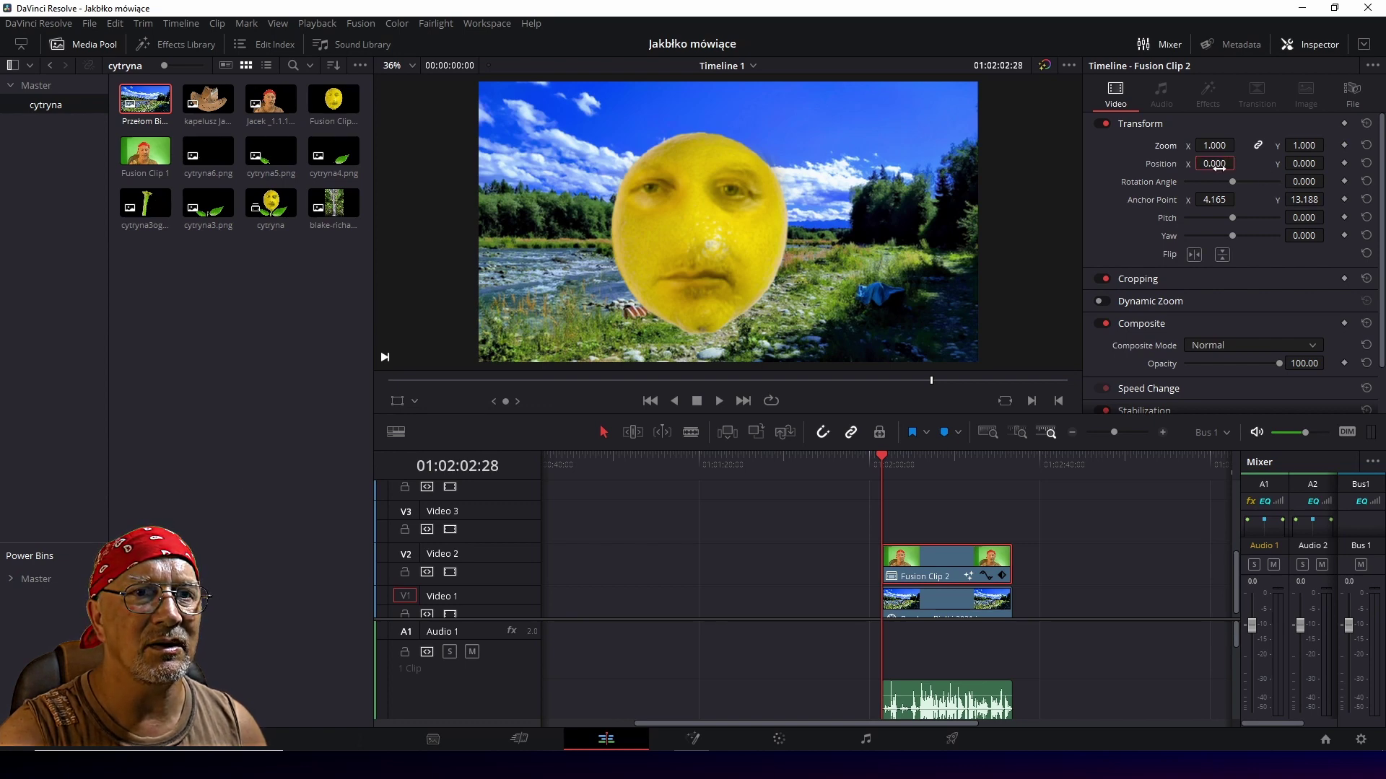
# Keyframe Fusion Clip 2's Position so the lemon slides from X -300 to -124, Y 44, then play it back.
pyautogui.click(1344, 163)
pyautogui.moveTo(1215, 163)
pyautogui.mouseDown()
pyautogui.moveTo(1155, 163)
pyautogui.moveTo(1184, 163)
pyautogui.mouseUp()
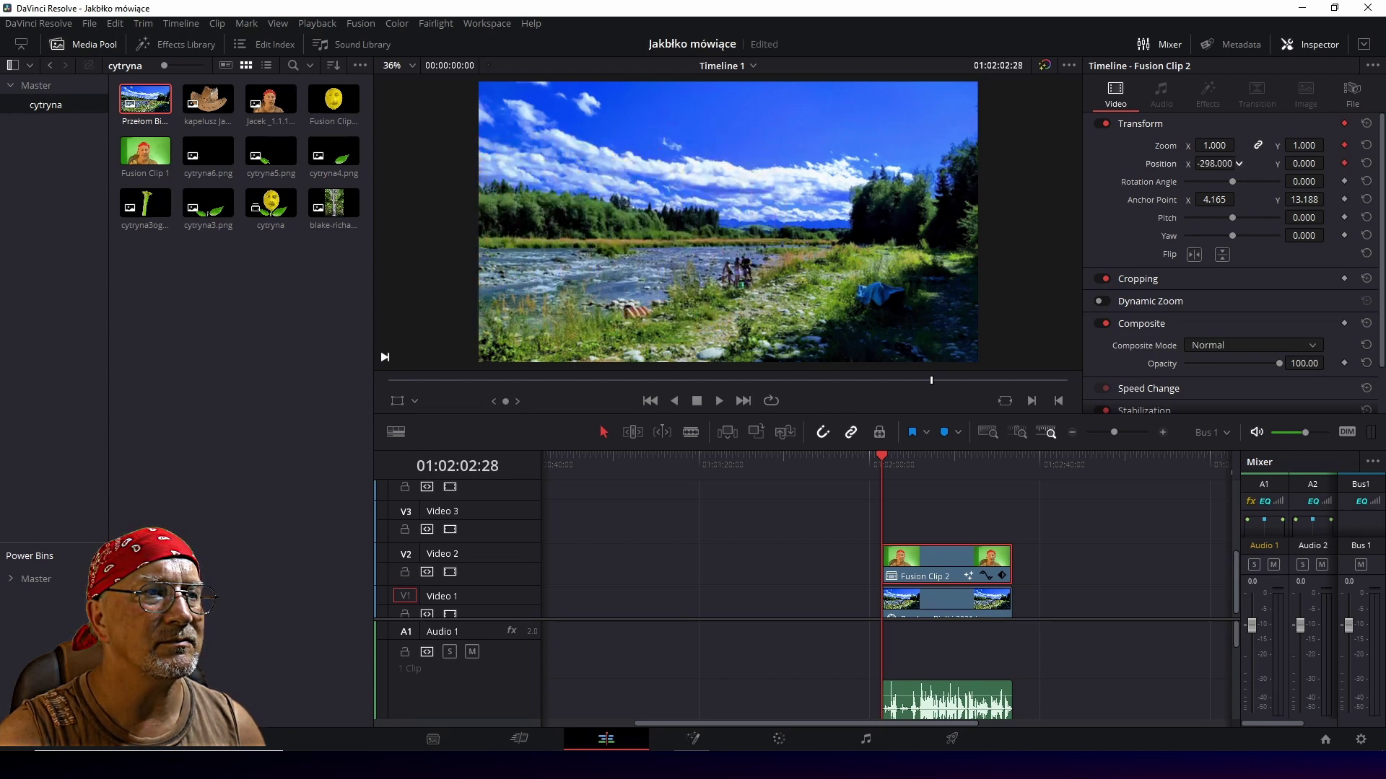
pyautogui.press('Right')
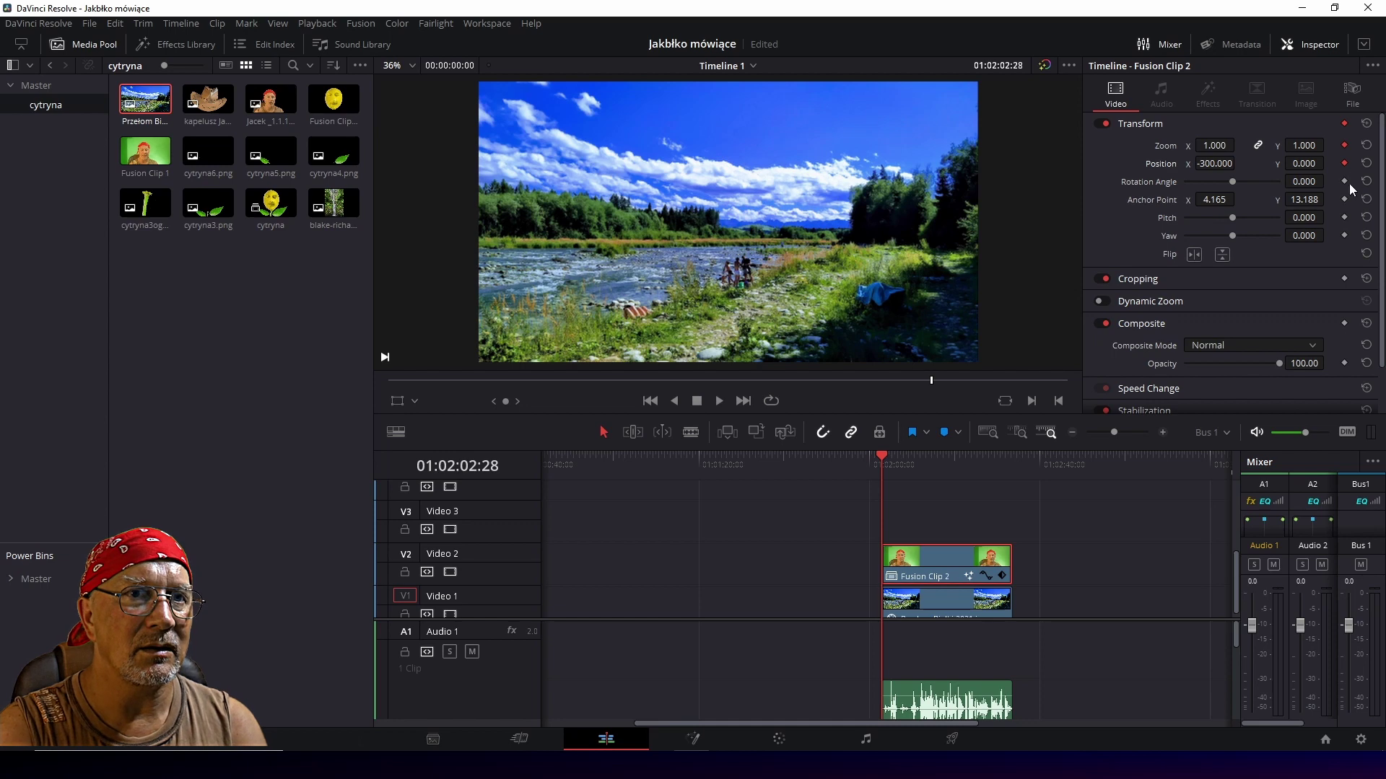
pyautogui.press('Right')
pyautogui.press('Right')
pyautogui.press('Right')
pyautogui.press('Right')
pyautogui.press('Right')
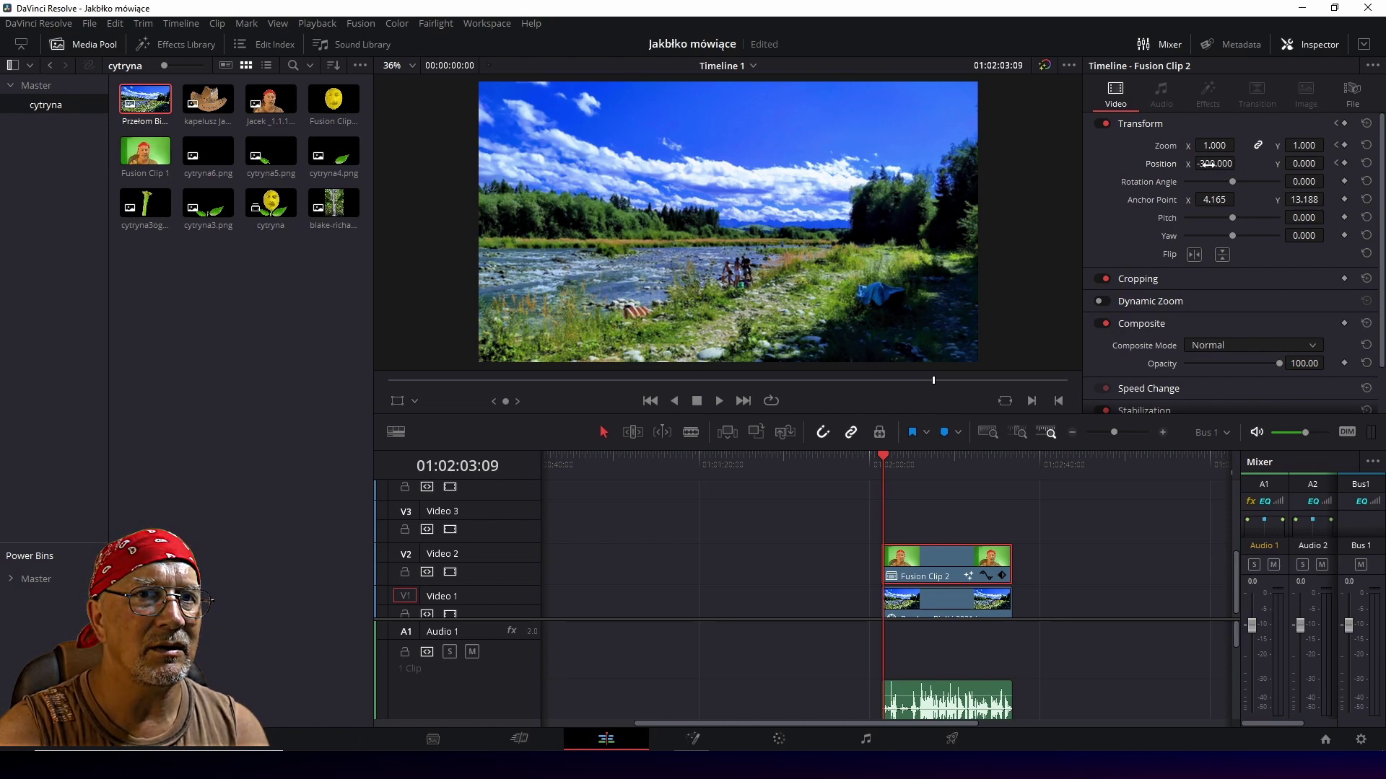
pyautogui.moveTo(1238, 163); pyautogui.dragTo(1239, 164)
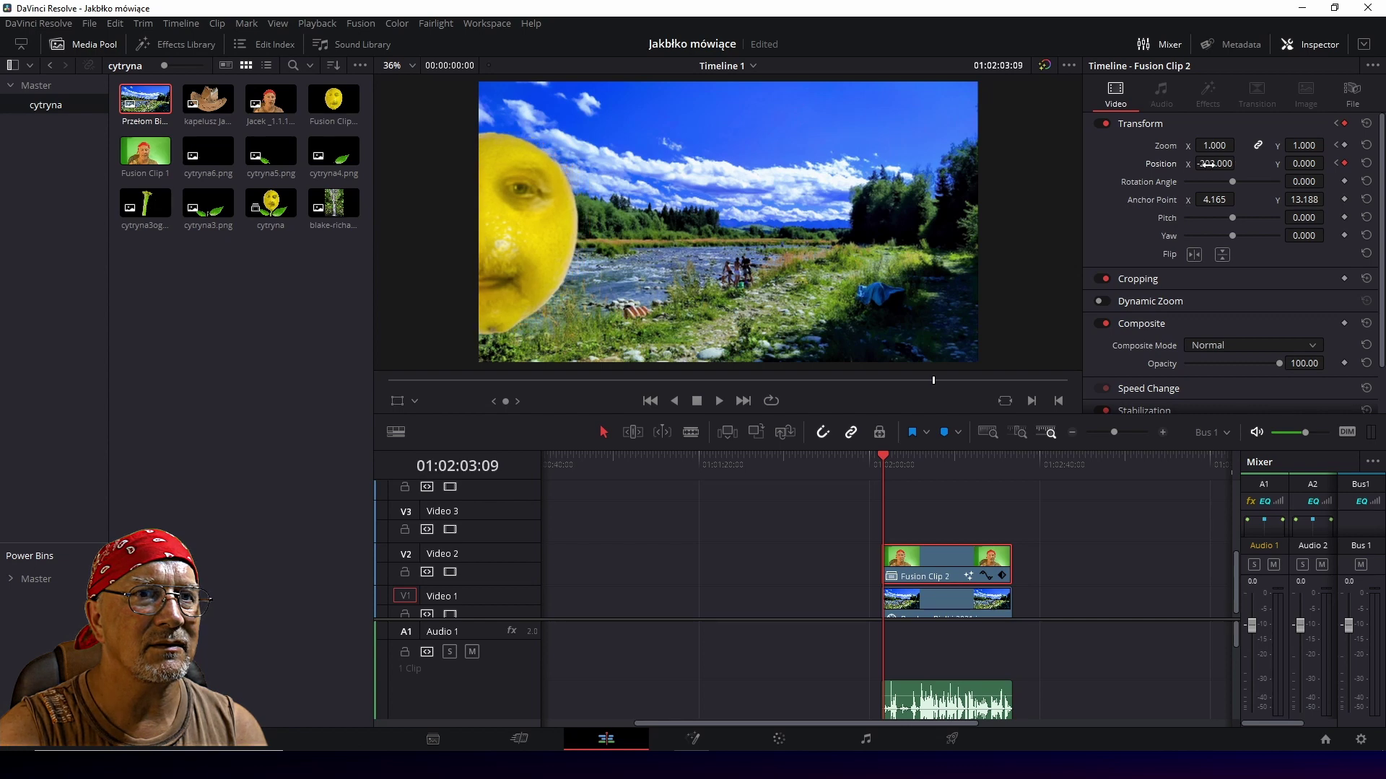
pyautogui.moveTo(1238, 164)
pyautogui.mouseDown()
pyautogui.moveTo(1211, 170)
pyautogui.moveTo(1341, 162)
pyautogui.mouseUp()
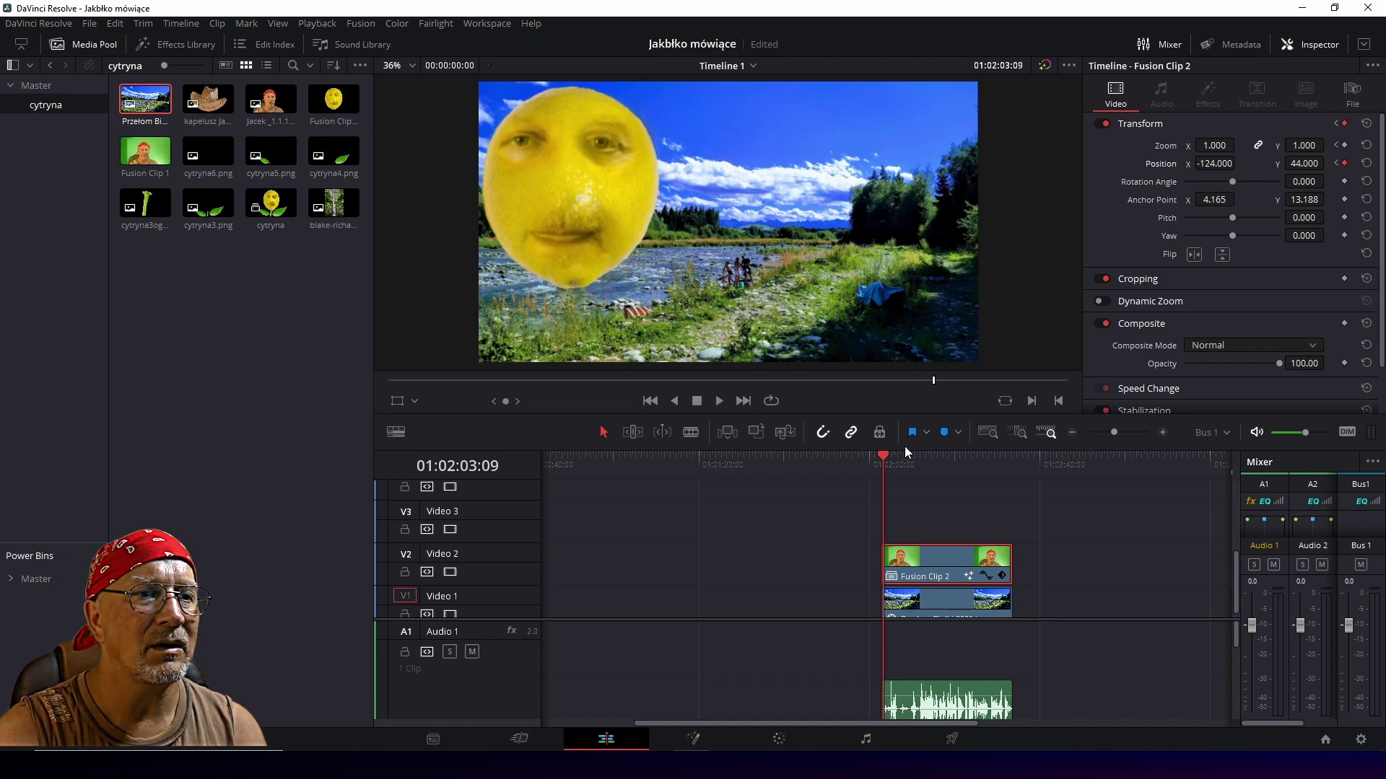
pyautogui.click(878, 464)
pyautogui.press('space')
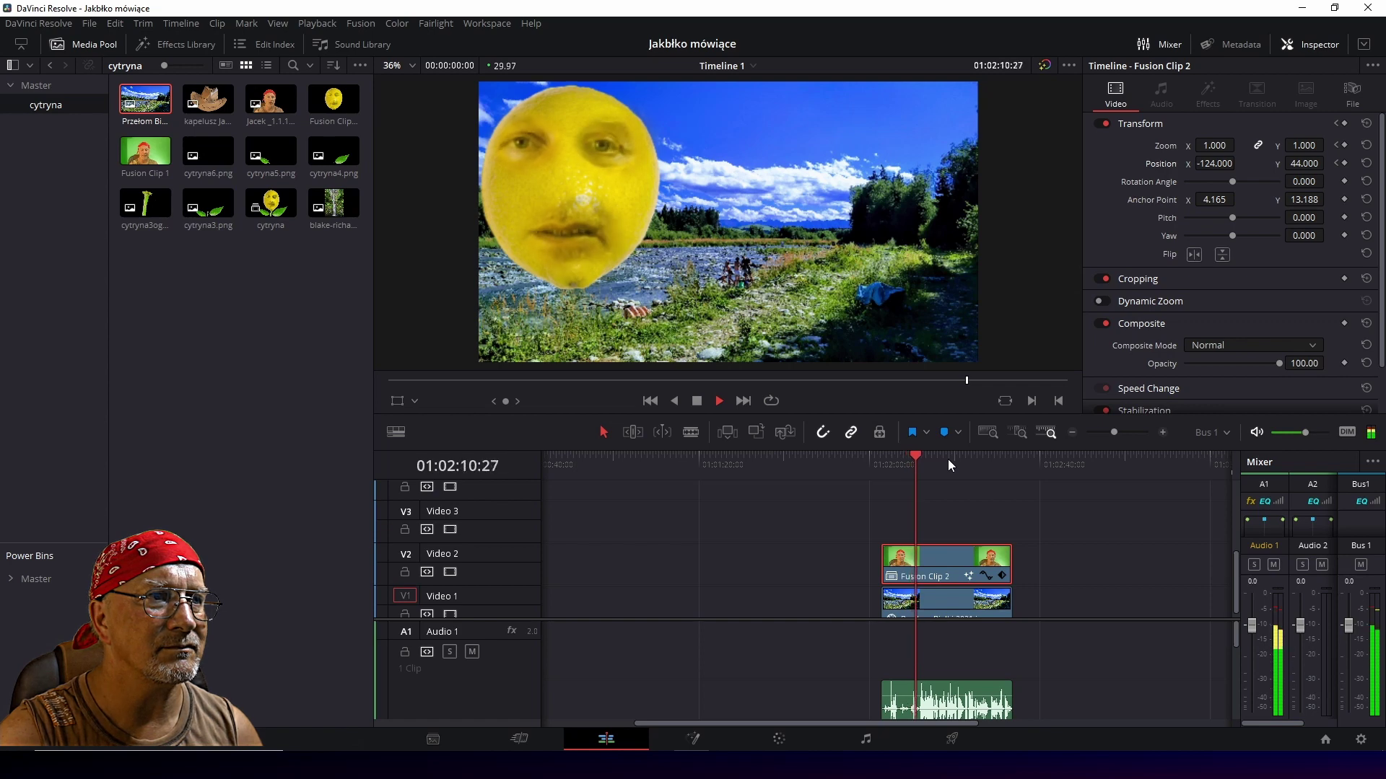
pyautogui.press('space')
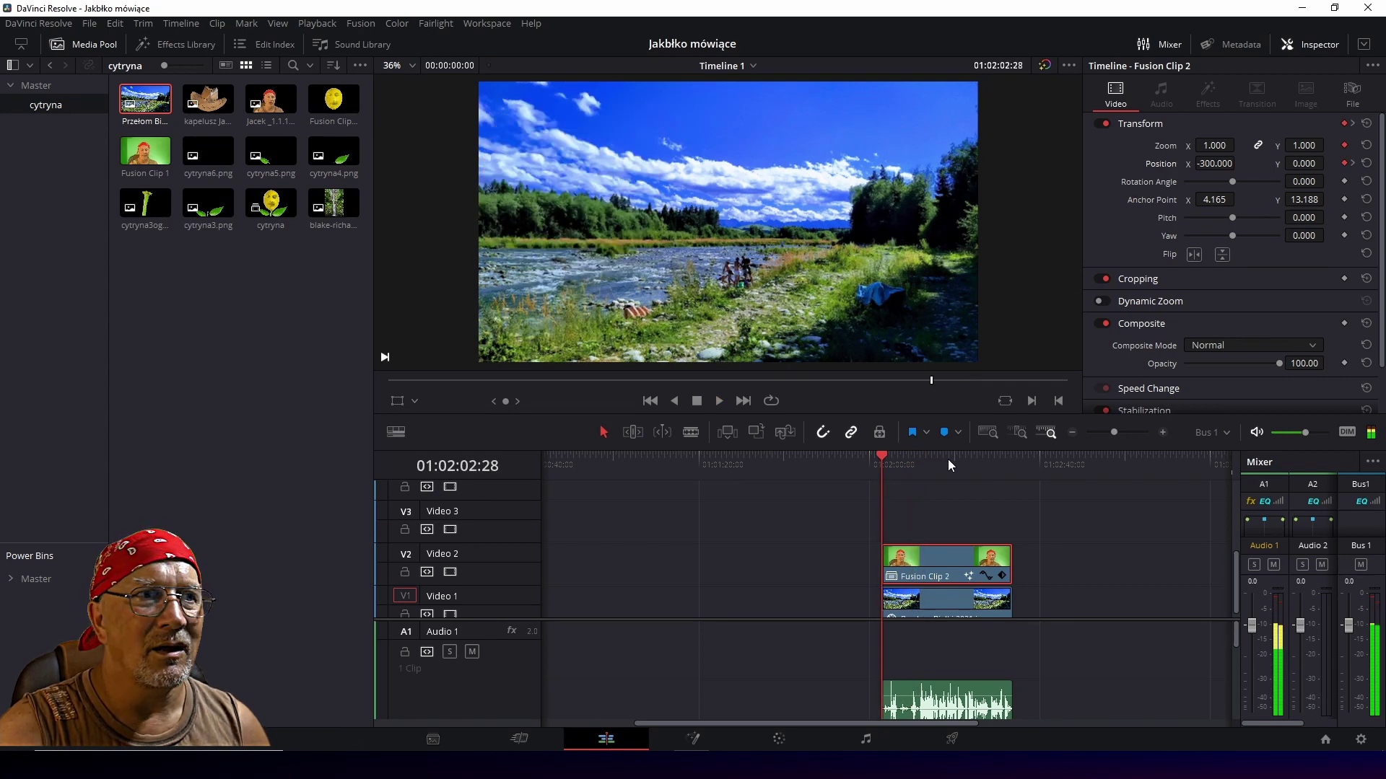
pyautogui.moveTo(926, 463)
pyautogui.mouseDown()
pyautogui.moveTo(974, 486)
pyautogui.moveTo(911, 487)
pyautogui.moveTo(992, 501)
pyautogui.moveTo(924, 501)
pyautogui.moveTo(926, 487)
pyautogui.mouseUp()
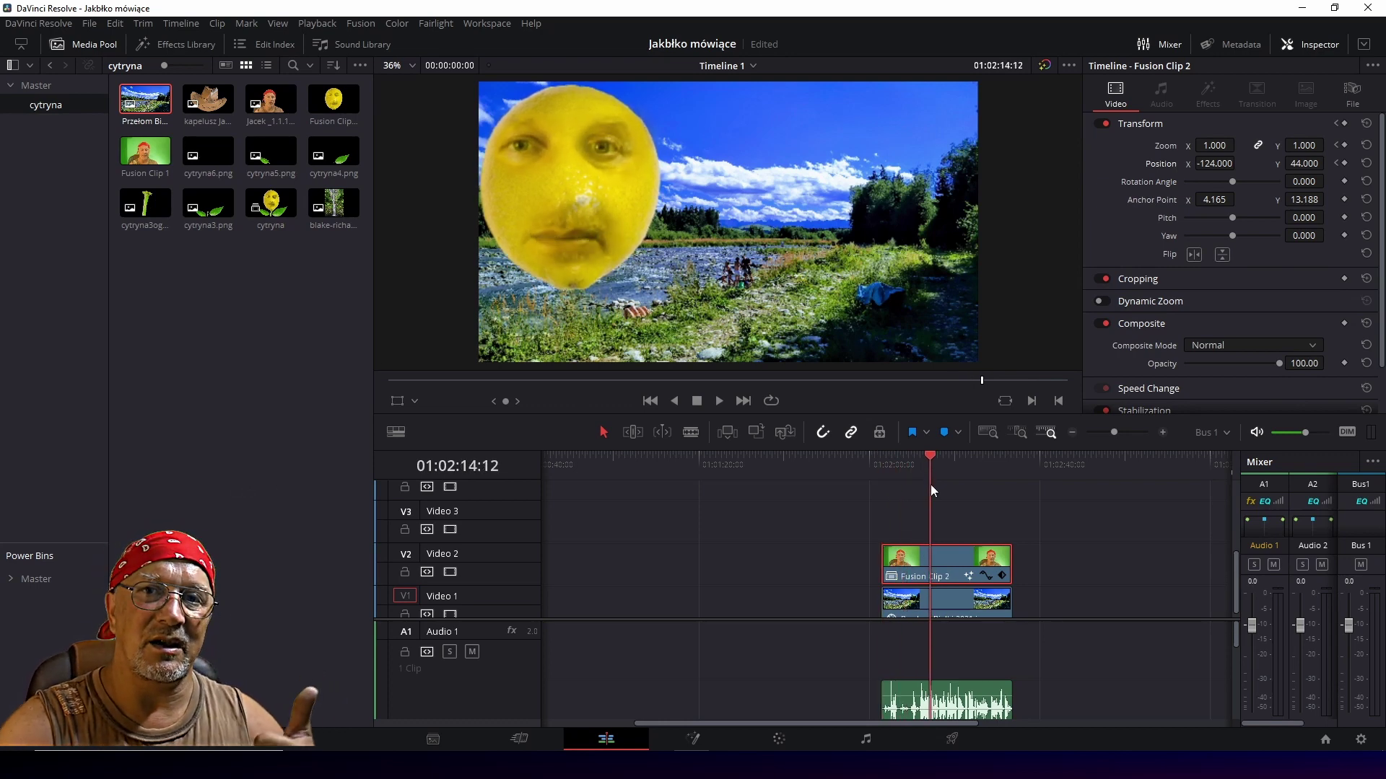
pyautogui.moveTo(926, 486)
pyautogui.mouseDown()
pyautogui.moveTo(968, 492)
pyautogui.moveTo(914, 489)
pyautogui.moveTo(983, 494)
pyautogui.moveTo(884, 504)
pyautogui.moveTo(977, 511)
pyautogui.mouseUp()
pyautogui.moveTo(982, 505)
pyautogui.mouseDown()
pyautogui.moveTo(915, 521)
pyautogui.moveTo(947, 491)
pyautogui.moveTo(939, 505)
pyautogui.mouseUp()
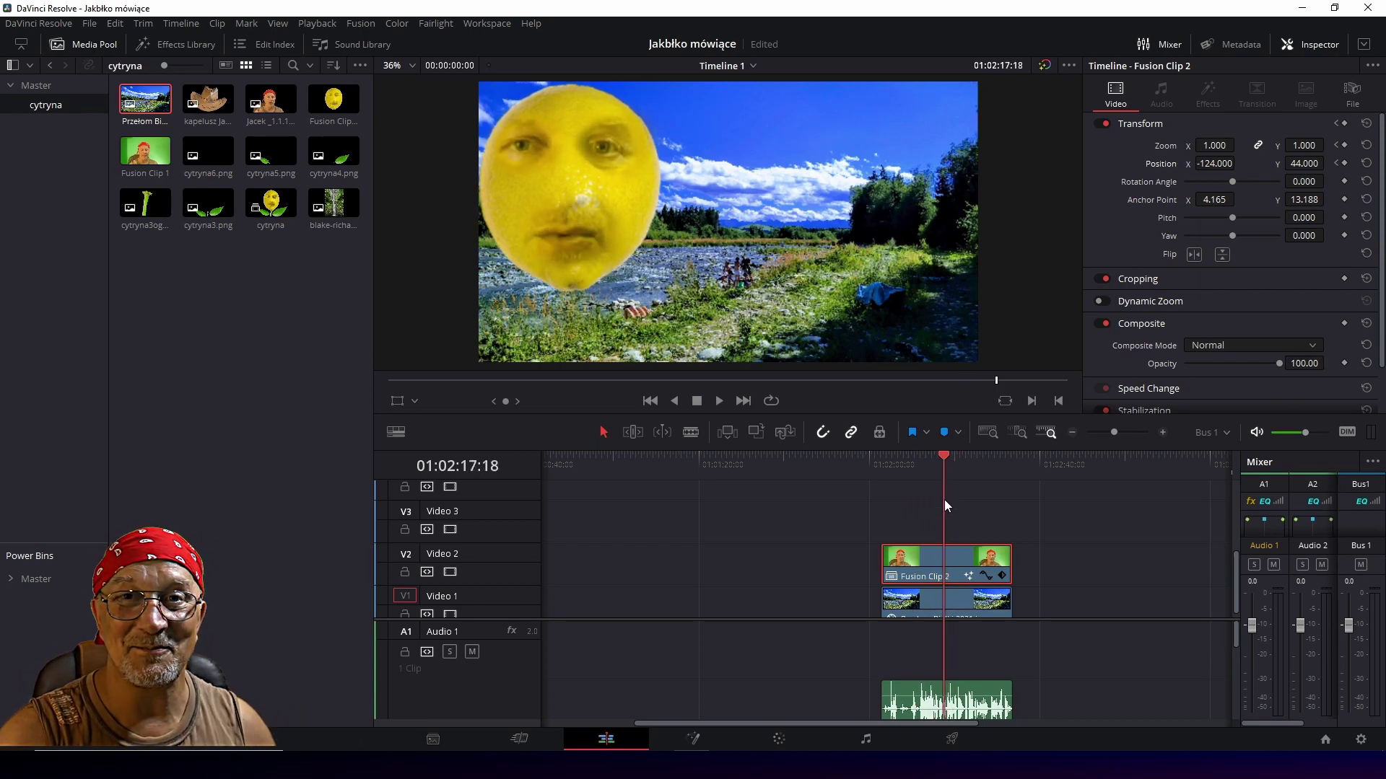
pyautogui.moveTo(940, 505)
pyautogui.mouseDown()
pyautogui.moveTo(971, 507)
pyautogui.moveTo(925, 501)
pyautogui.moveTo(992, 507)
pyautogui.moveTo(906, 519)
pyautogui.moveTo(953, 513)
pyautogui.moveTo(973, 475)
pyautogui.mouseUp()
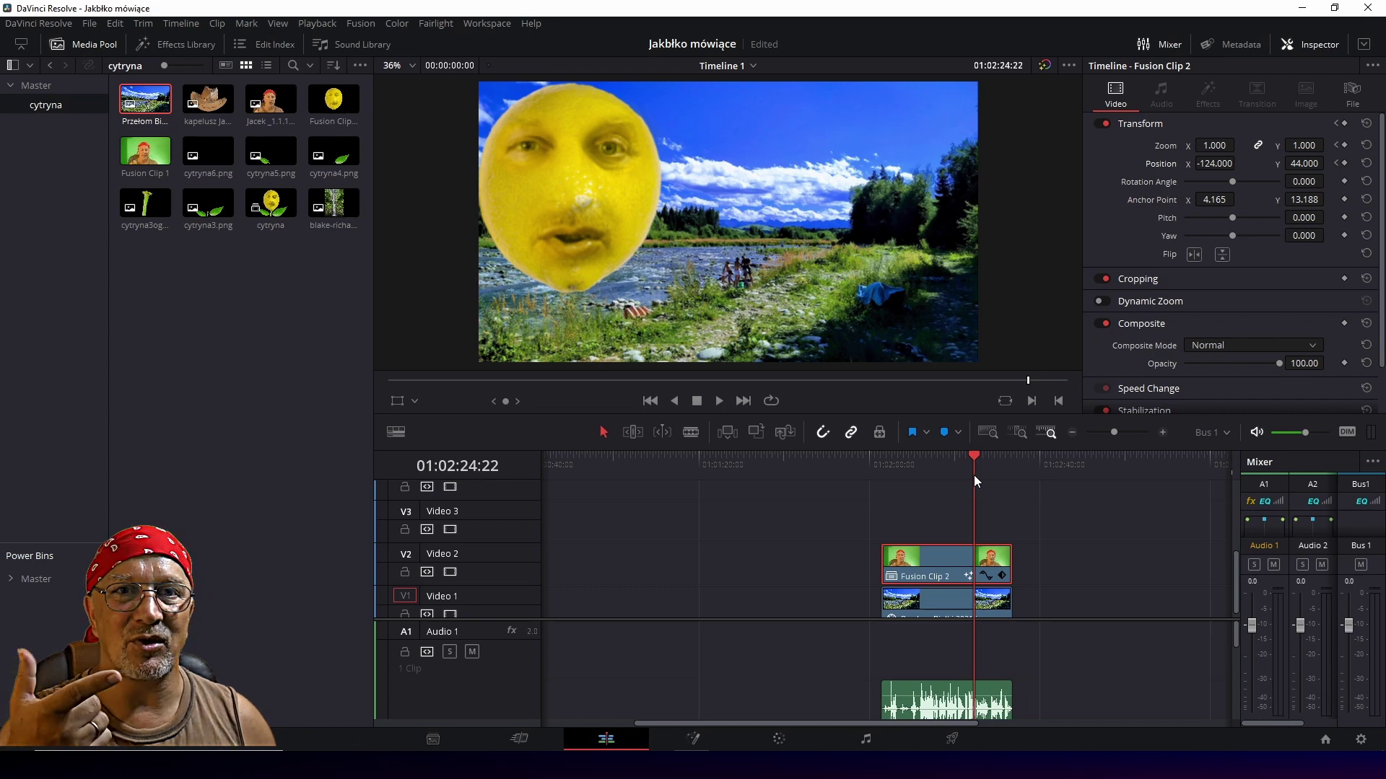
pyautogui.press('space')
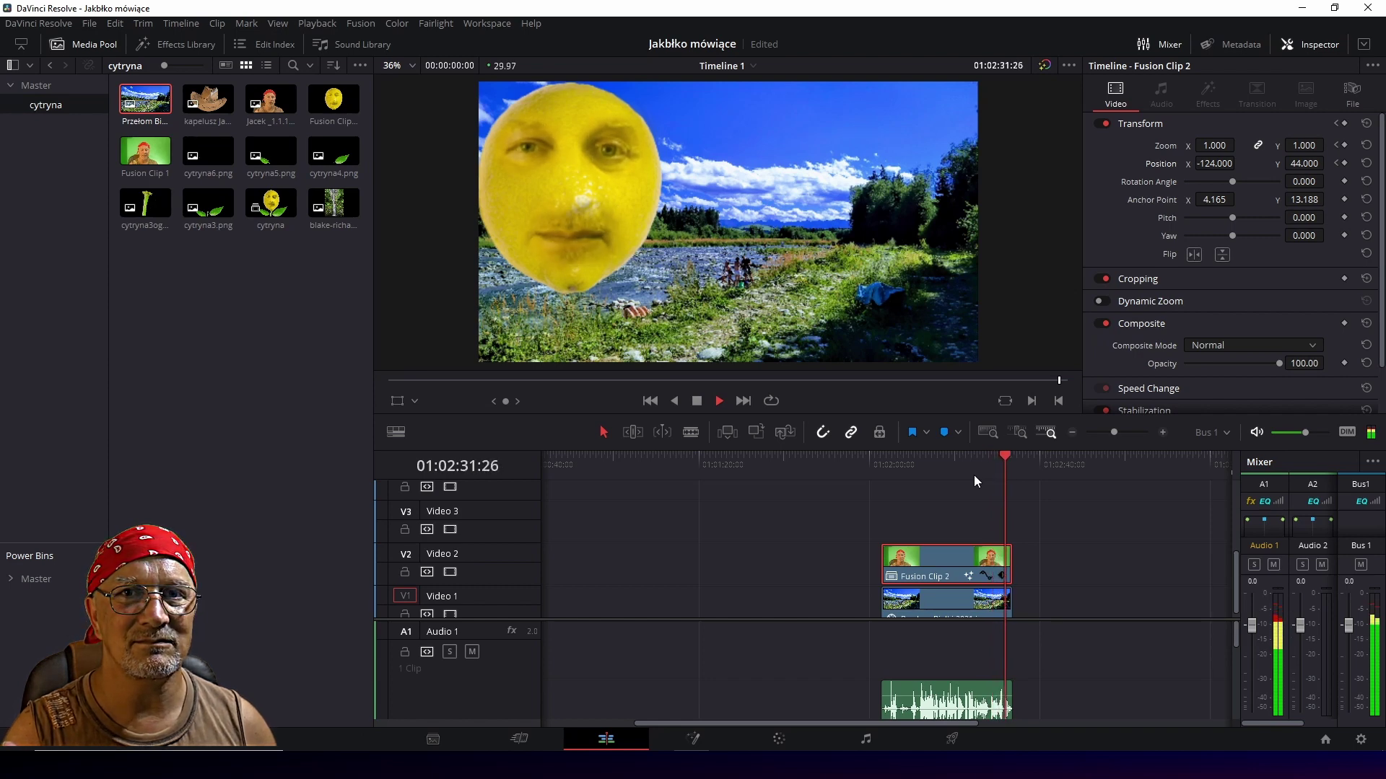
pyautogui.click(973, 475)
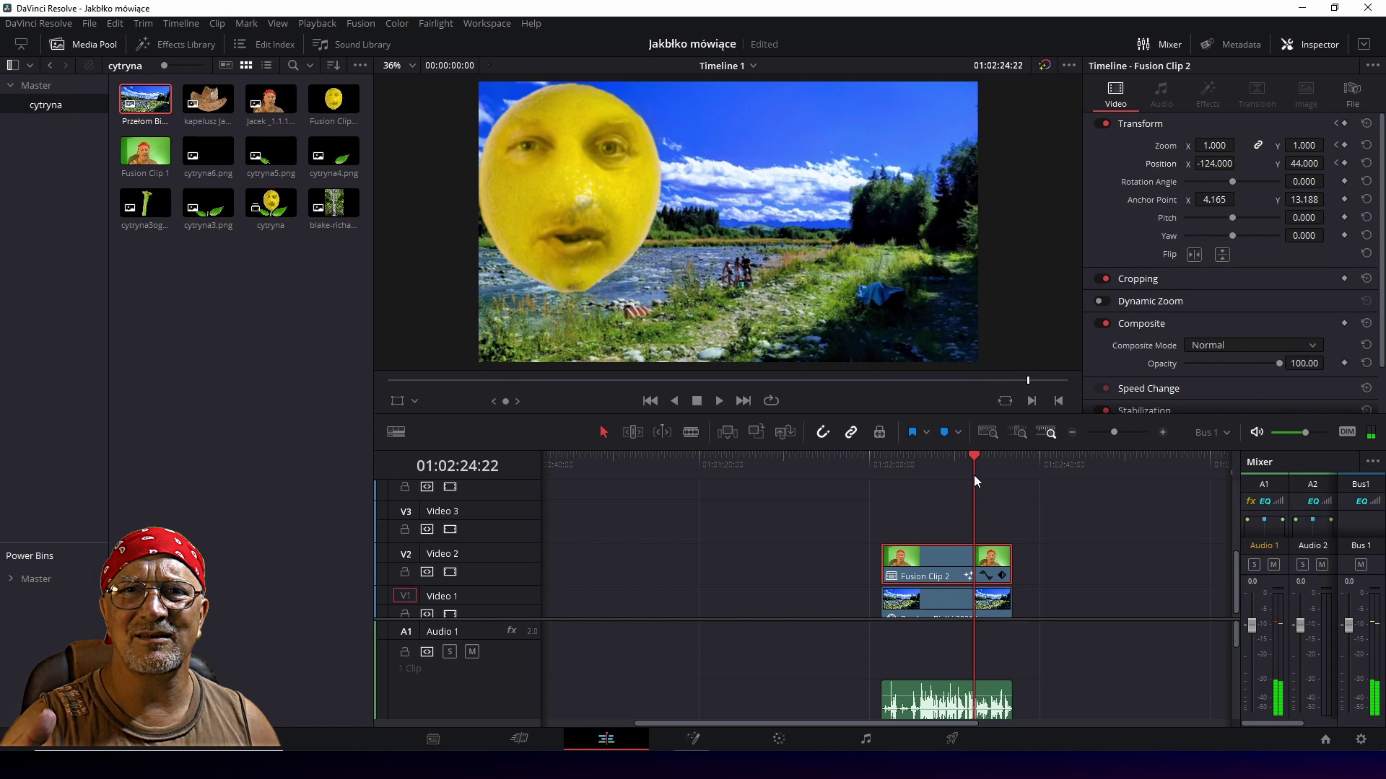